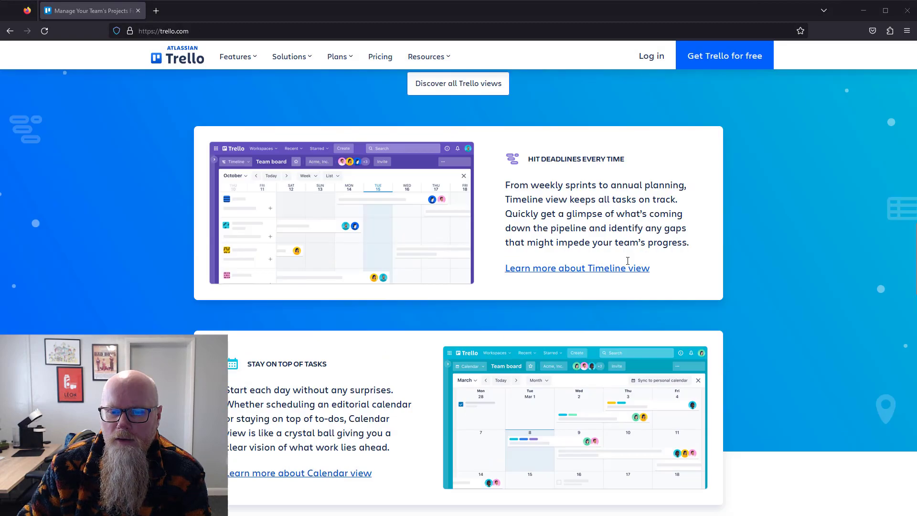
Look over the Trello home page, including the Free, Standard, Premium and Enterprise plan comparison.
scroll(631, 267, "up", 4)
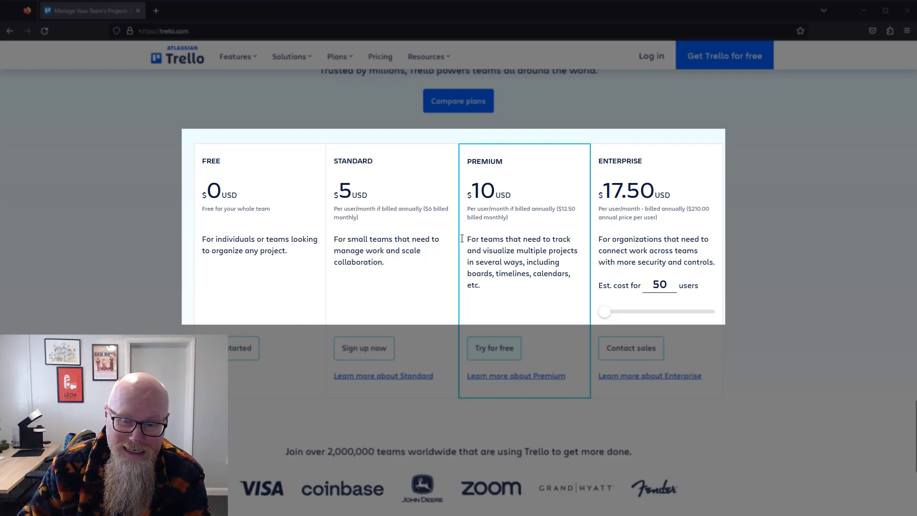
scroll(493, 247, "up", 7)
scroll(359, 244, "down", 7)
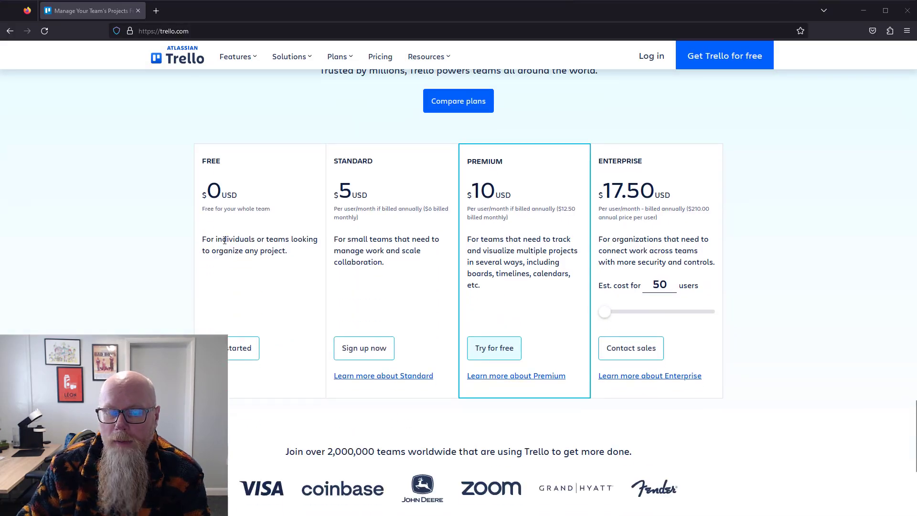
scroll(592, 249, "up", 15)
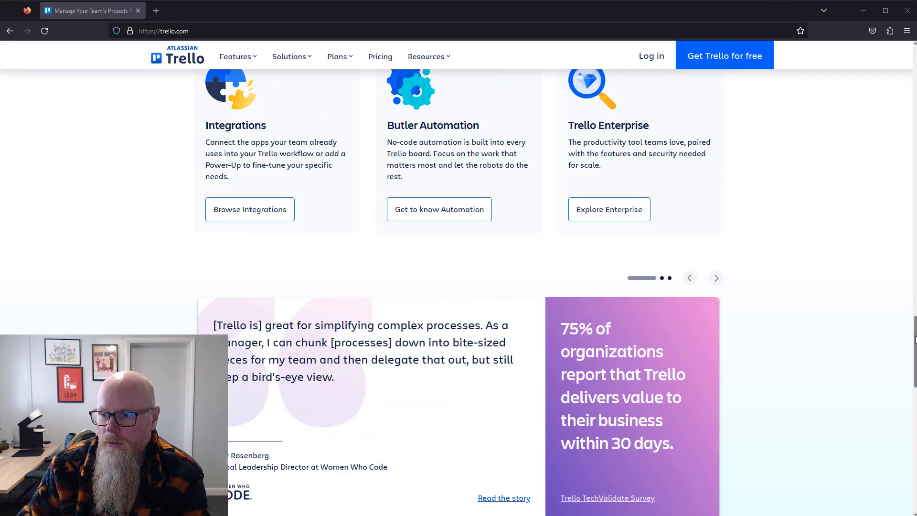
scroll(899, 132, "up", 10)
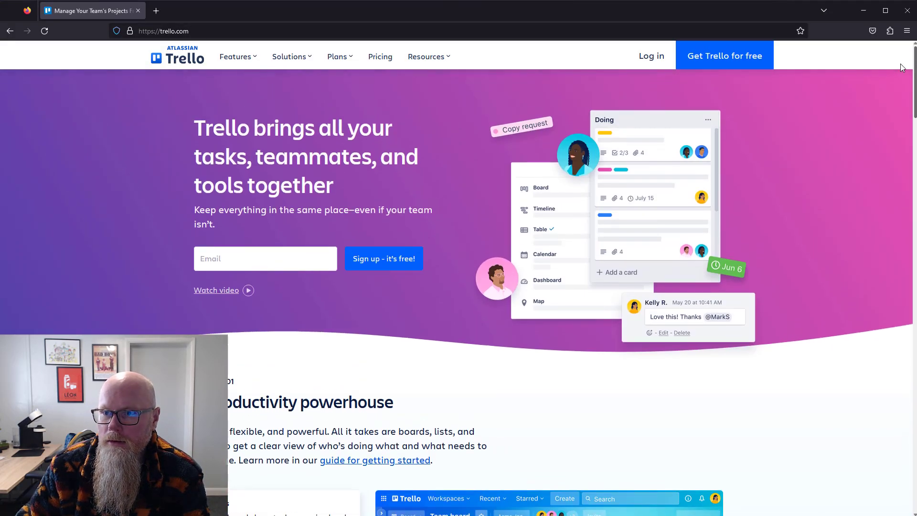
Start a free Trello sign-up with the account's email address and submit it without opting in to Atlassian news and offers.
left_click(719, 64)
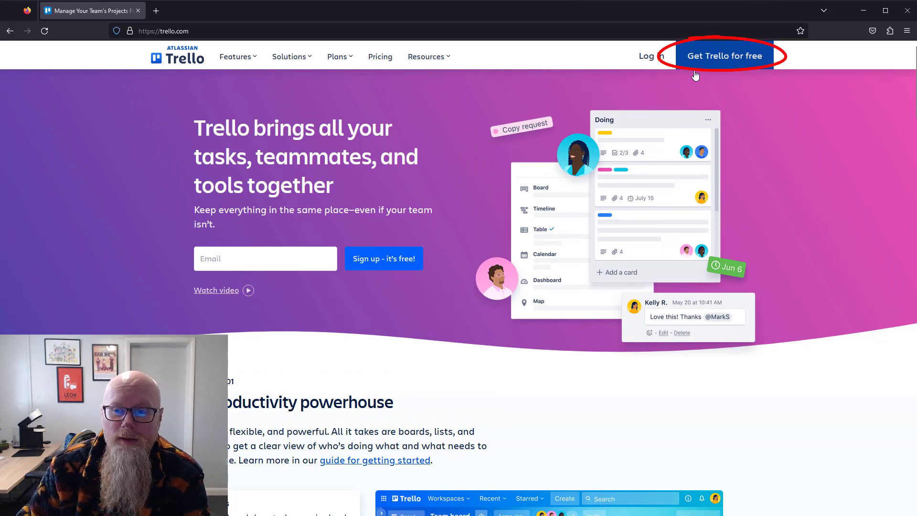
left_click(420, 149)
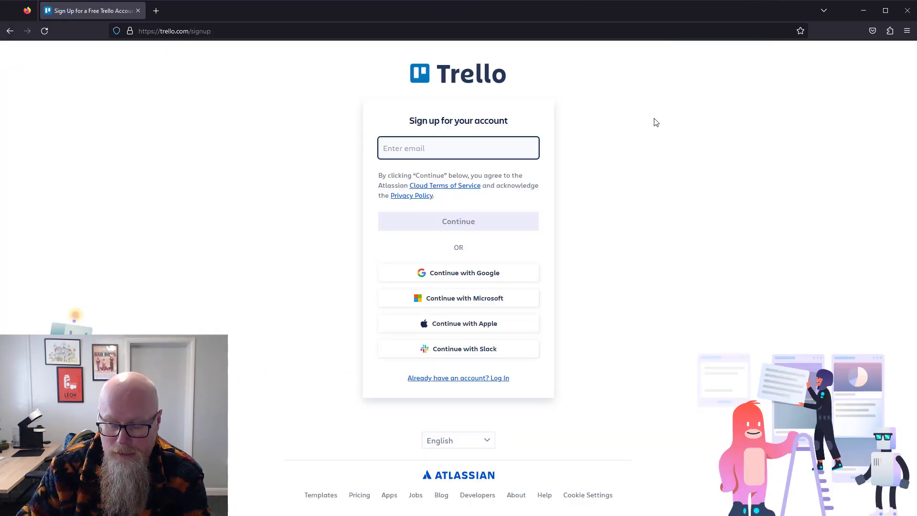
key("ctrl+v")
left_click(582, 233)
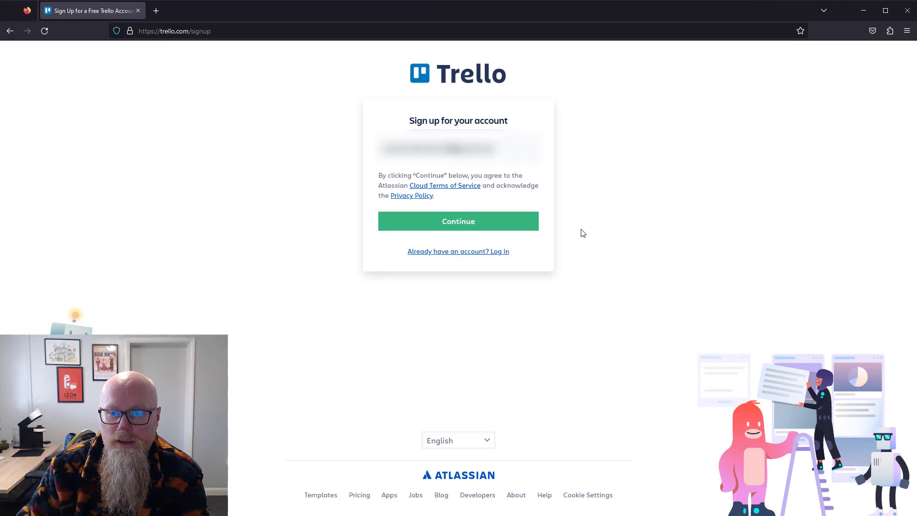
left_click(466, 222)
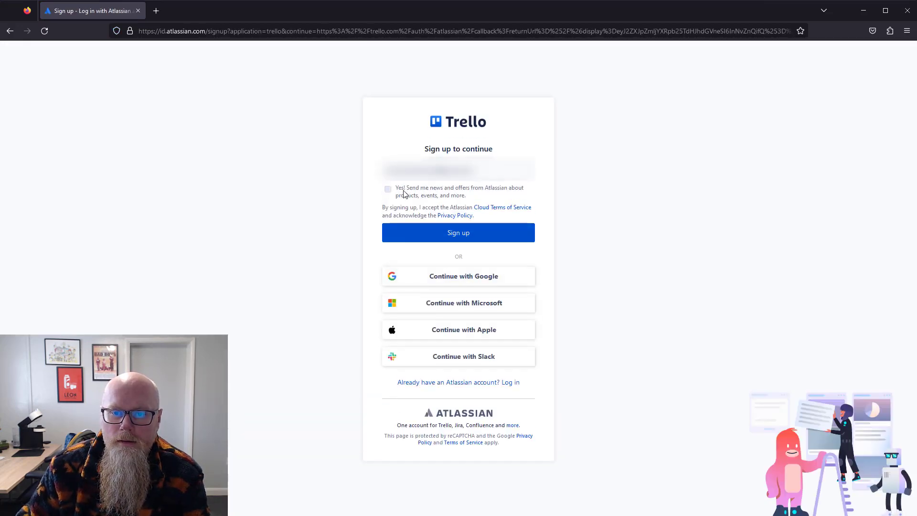
left_click(467, 234)
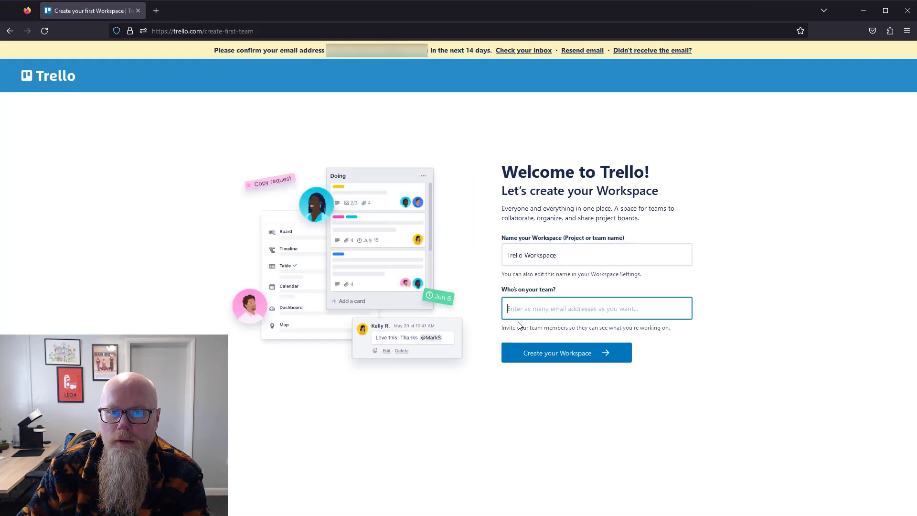
Switch to the Gmail inbox, open Trello's verification message and verify the email address from it.
left_click(520, 52)
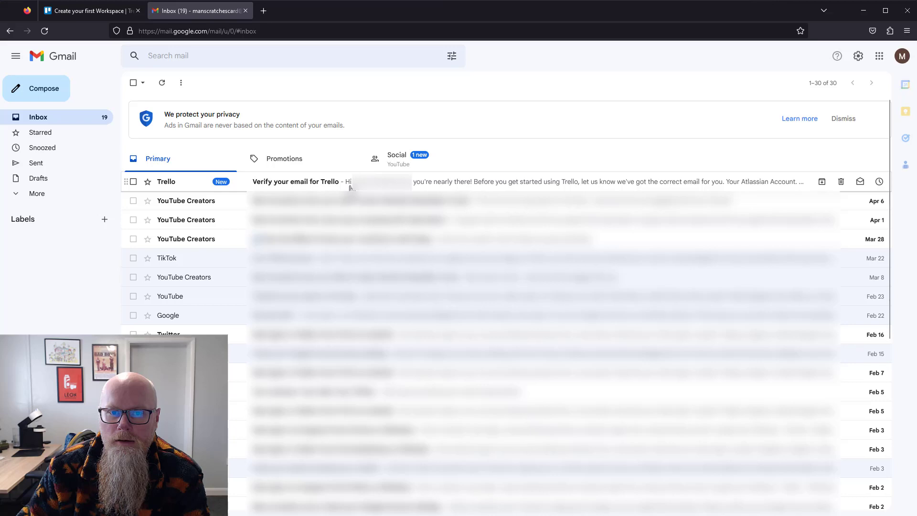
left_click(373, 189)
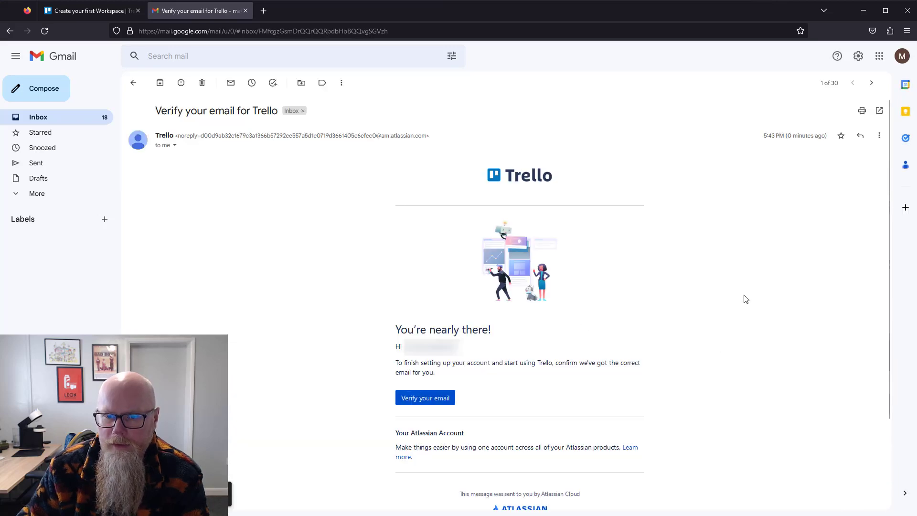
scroll(745, 299, "down", 2)
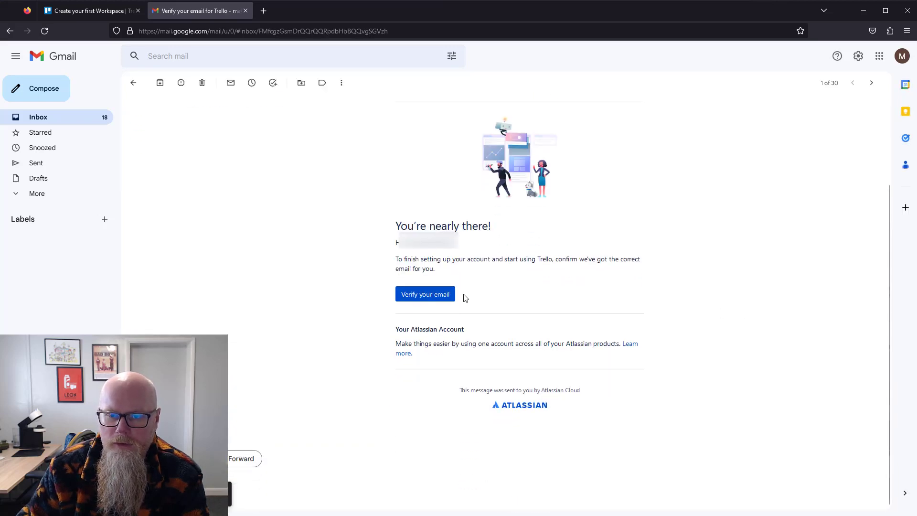
left_click(428, 298)
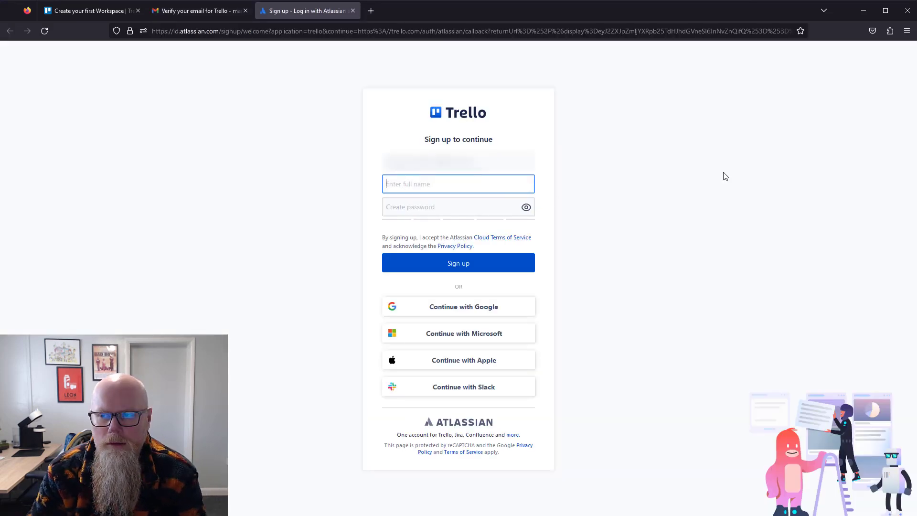
Submit the Atlassian sign-up form with the full name and a new account password, and save the login in the browser.
type("Create Action")
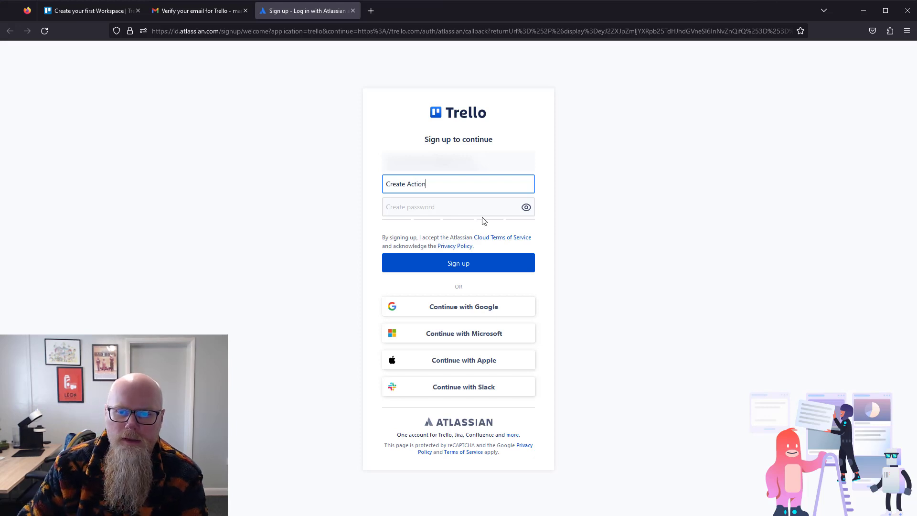
left_click(441, 208)
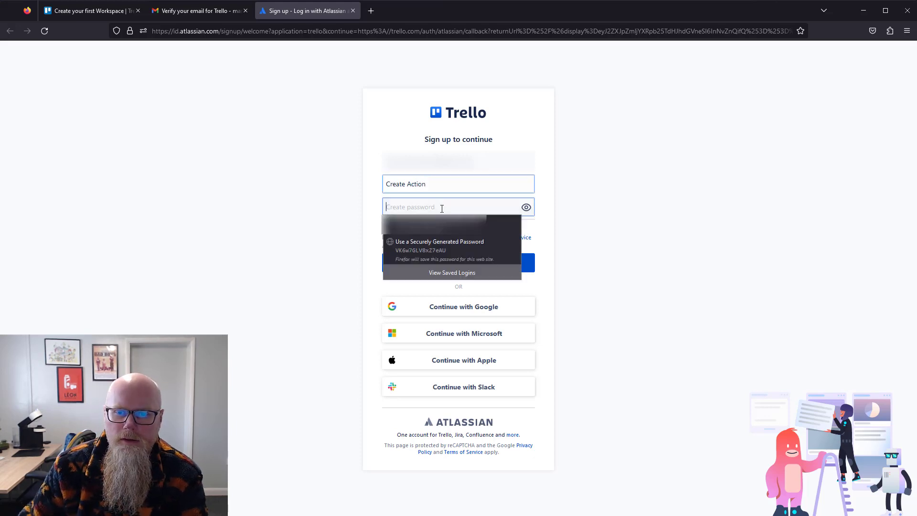
left_click(640, 217)
left_click(511, 204)
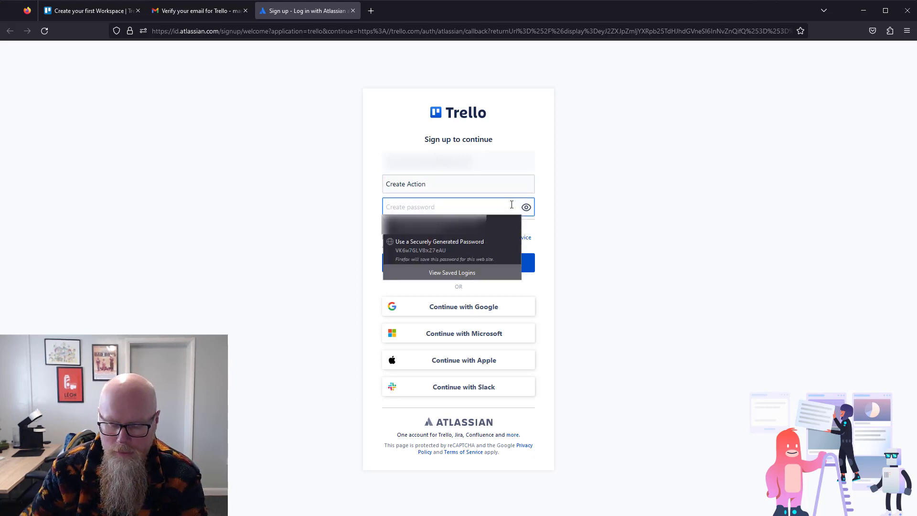
type("a•••••")
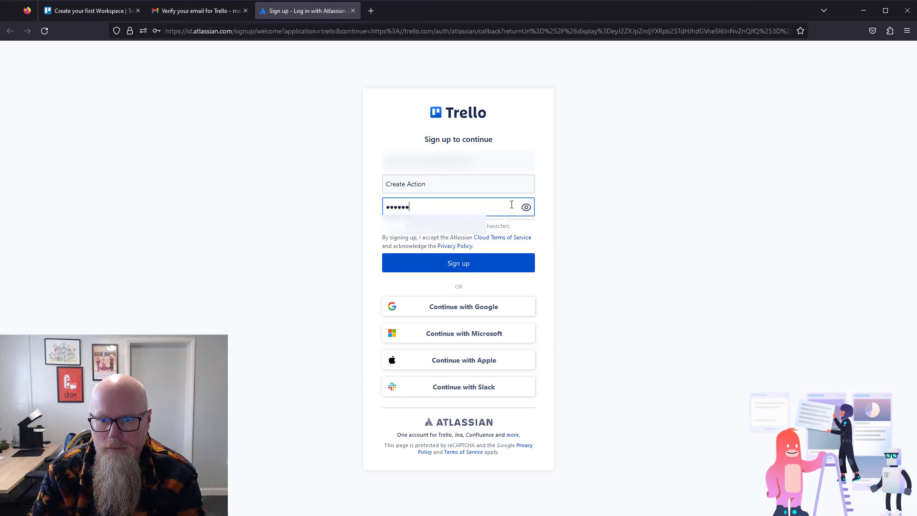
type("••••")
left_click(609, 229)
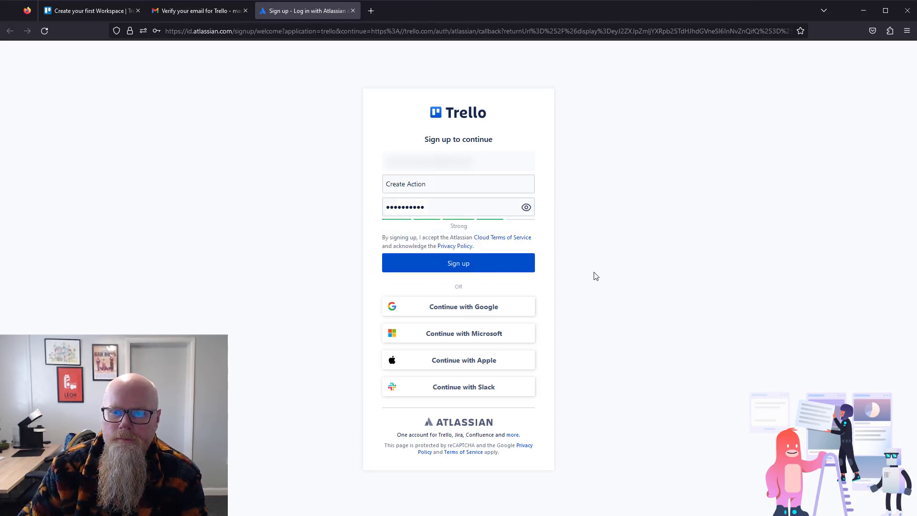
left_click(476, 264)
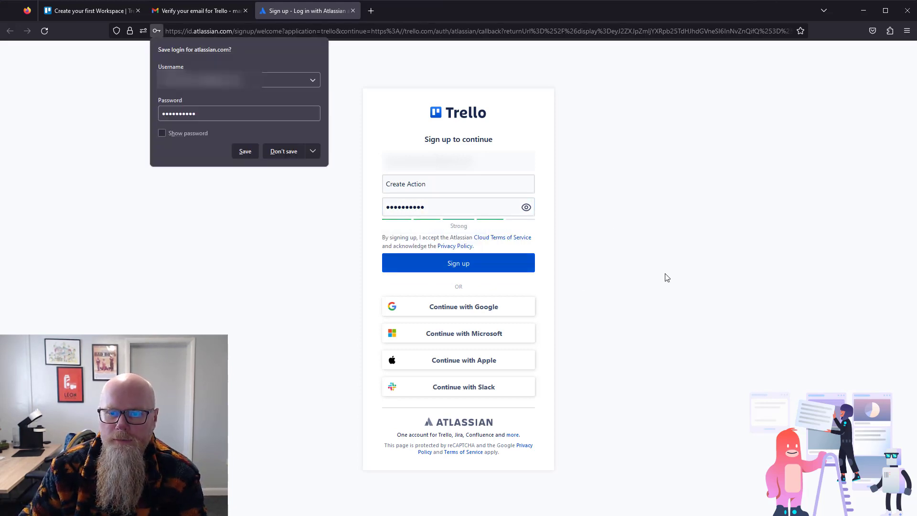
left_click(245, 151)
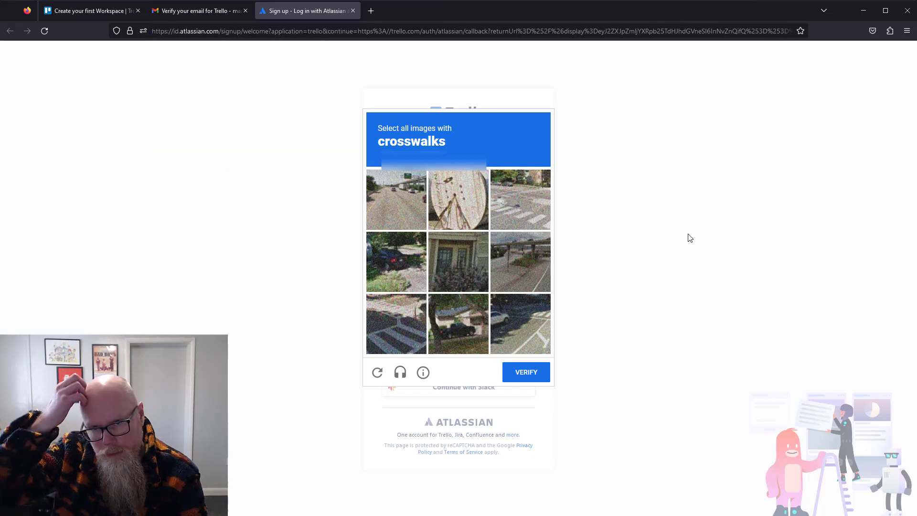
Complete the image challenge by selecting all pictures with crosswalks and verifying the selection.
left_click(500, 217)
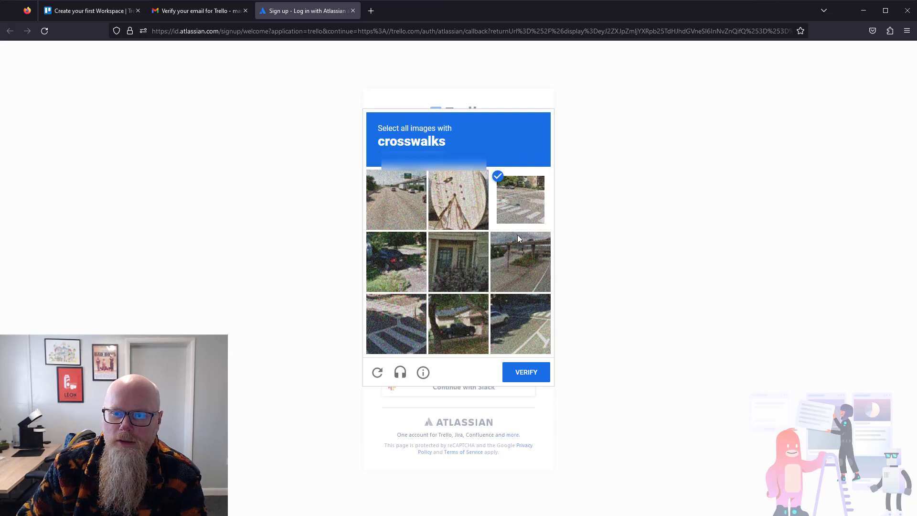
left_click(403, 329)
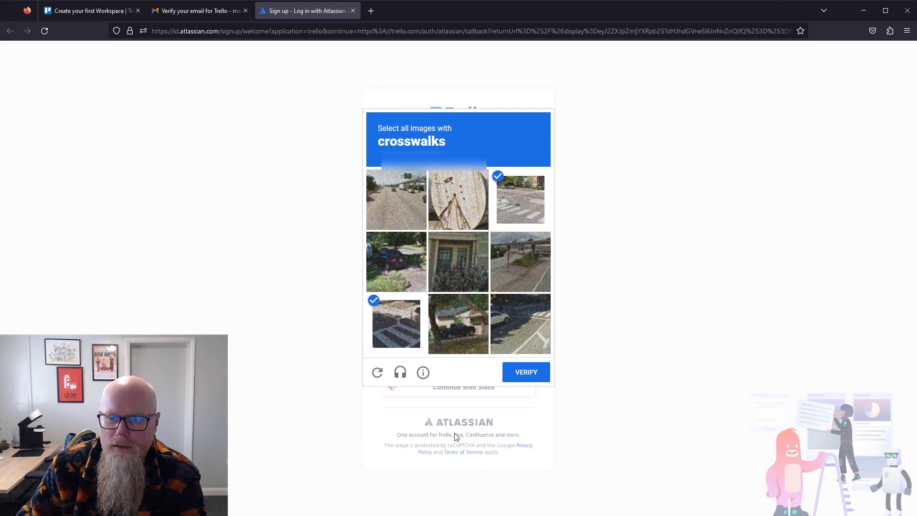
left_click(528, 334)
left_click(525, 377)
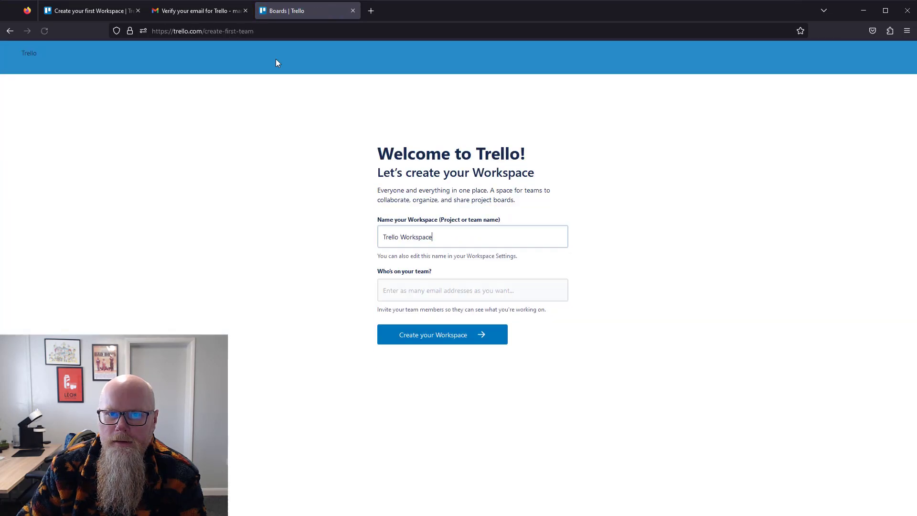
Close the Gmail tab and create a Trello workspace named YouTube Demo without inviting any team members.
left_click(245, 11)
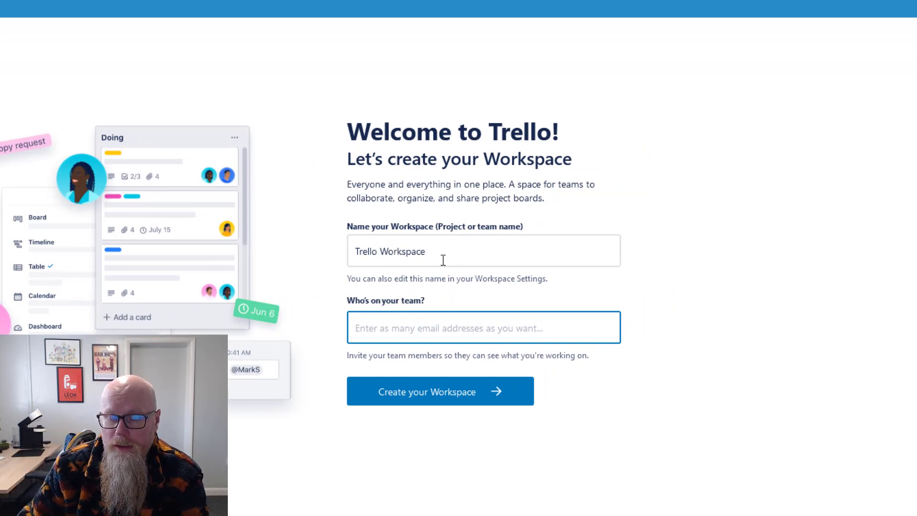
left_click_drag(432, 257, 345, 256)
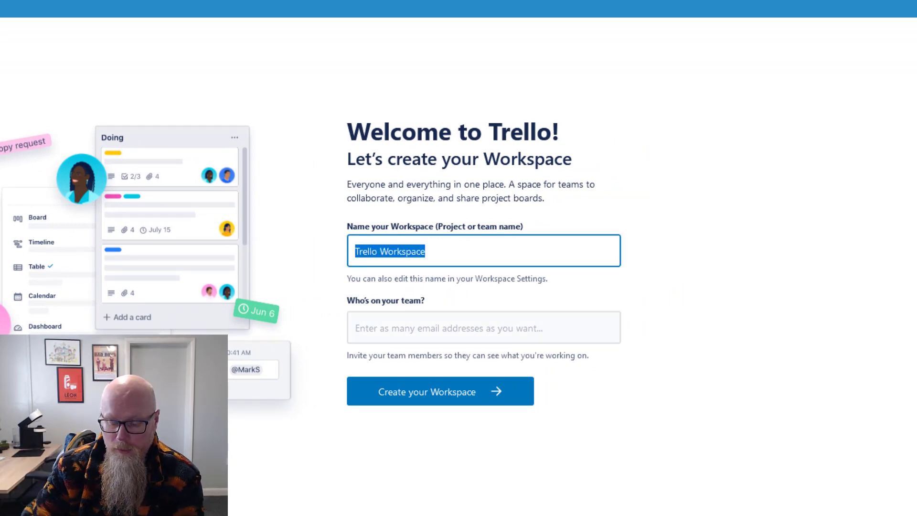
type("YouTu")
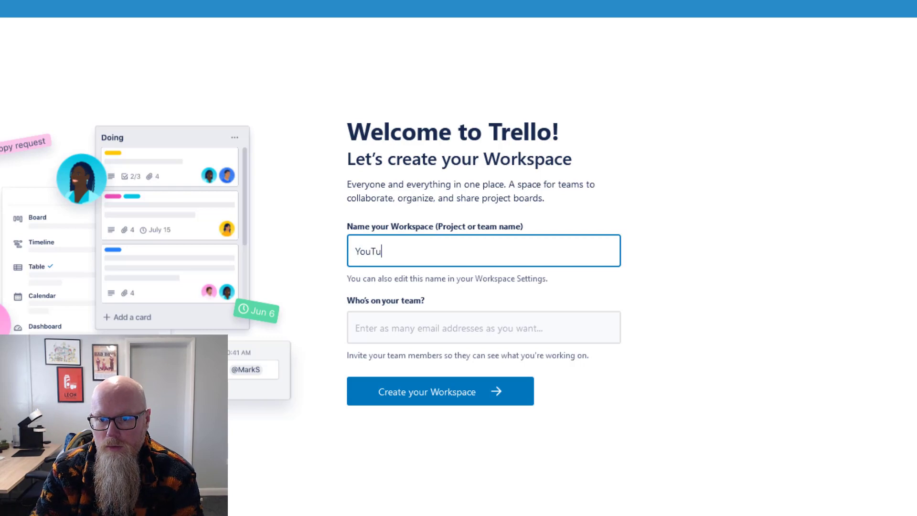
type("be Demo")
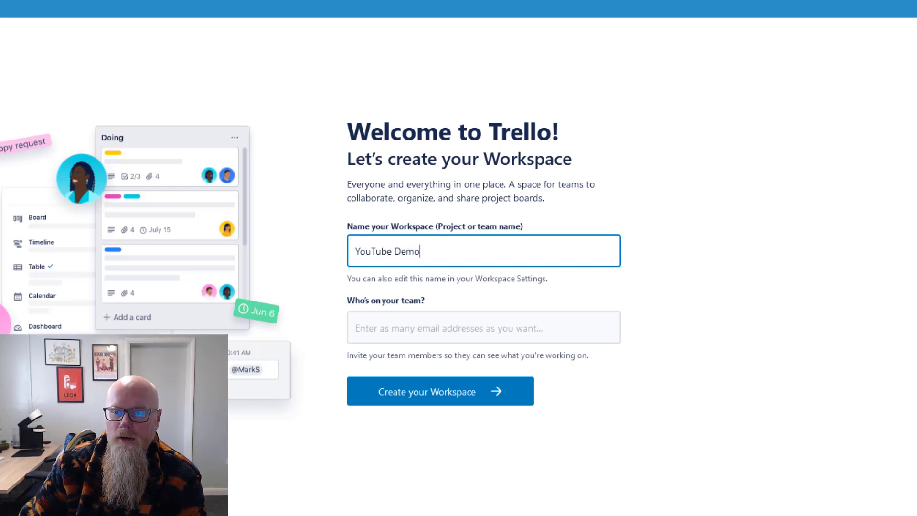
left_click(459, 334)
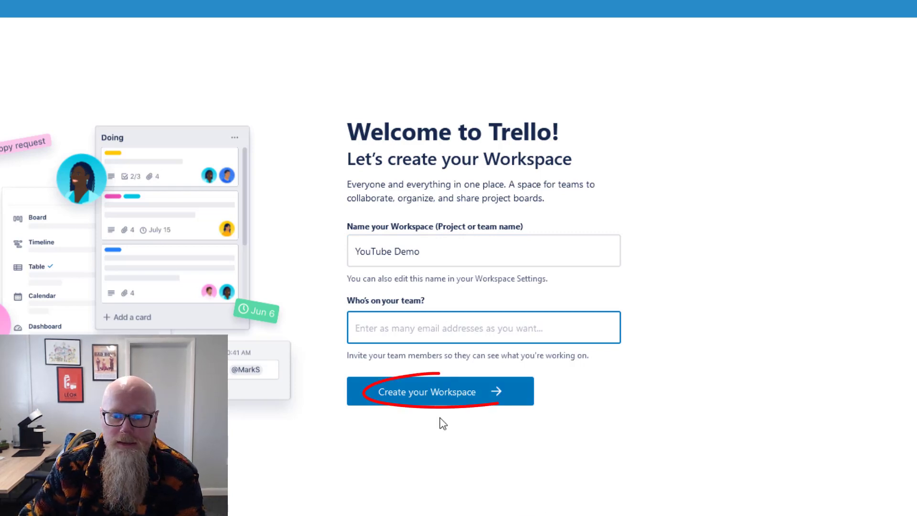
left_click(457, 396)
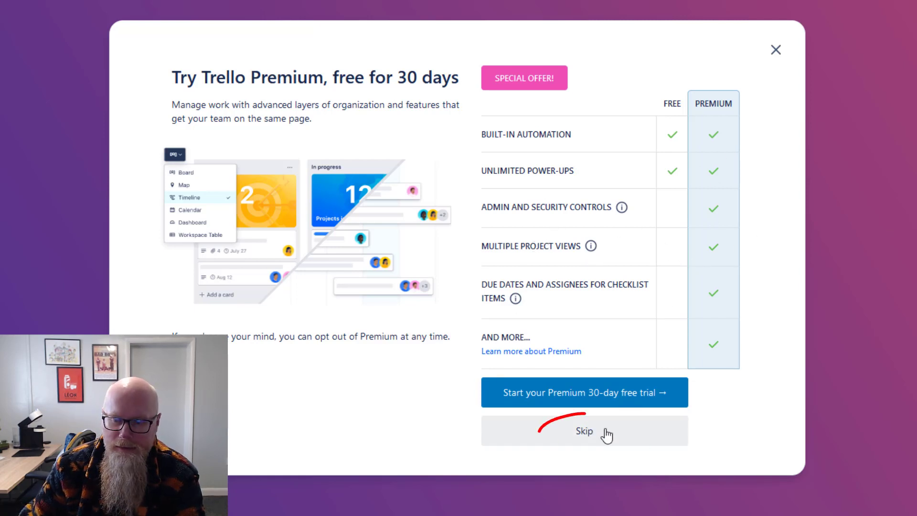
Skip the 30-day Premium trial offer and dismiss the notice about Trello's new colors.
left_click(584, 432)
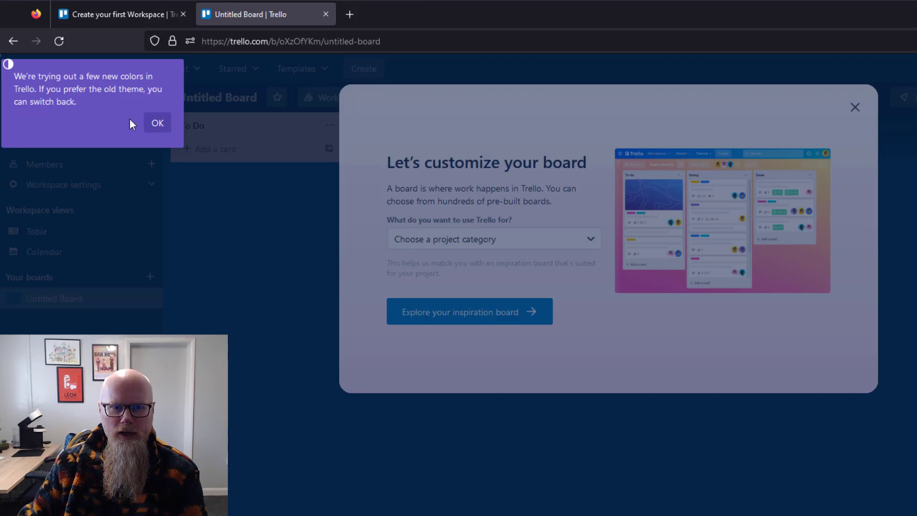
left_click(155, 121)
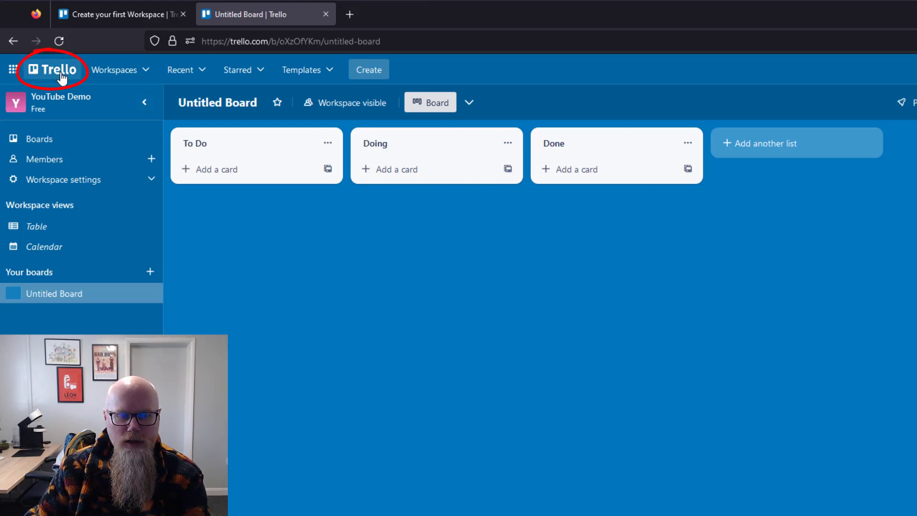
View the Remote Team Hub template from the boards overview, and return to the Untitled Board in the YouTube Demo workspace.
left_click(50, 73)
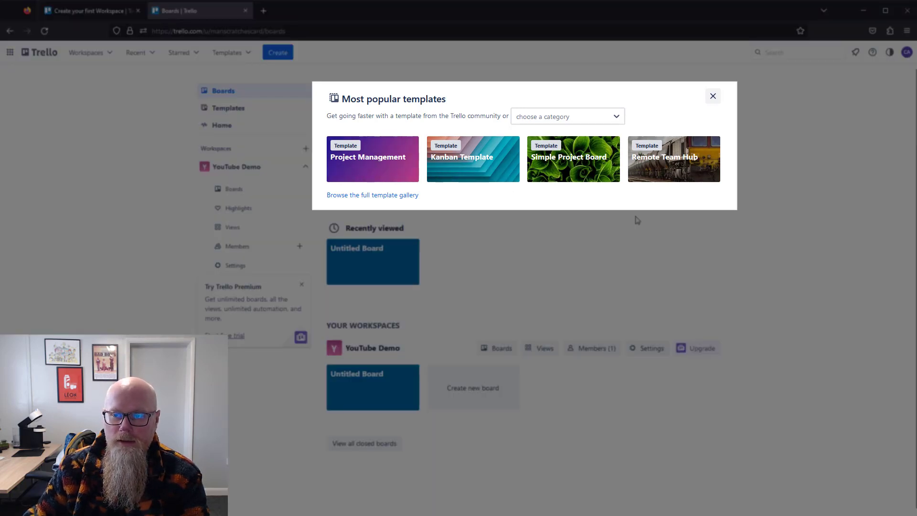
left_click(674, 167)
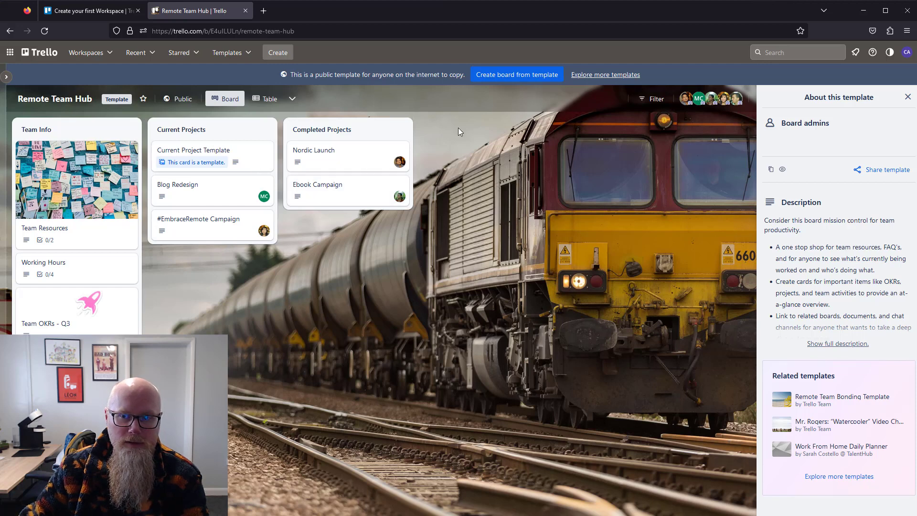
left_click(39, 52)
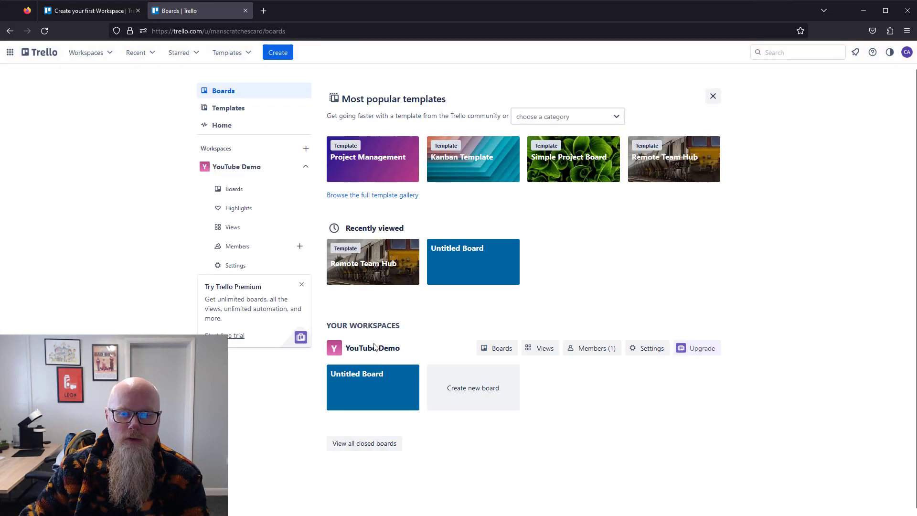
left_click(375, 386)
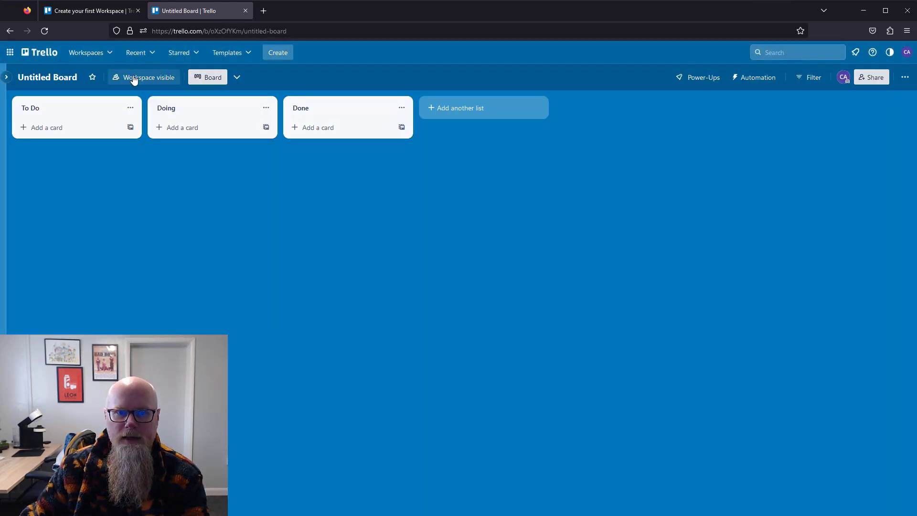
Rename the Untitled Board as Holiday.
left_click(70, 78)
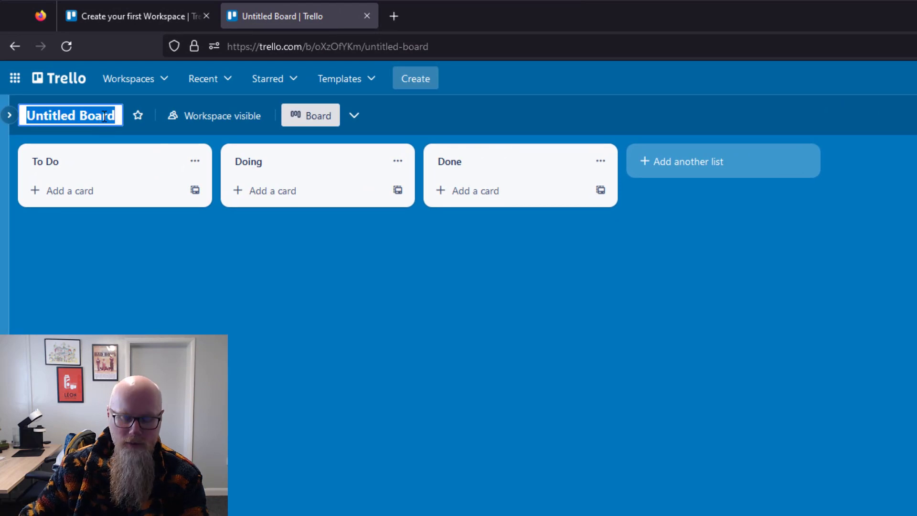
type("H")
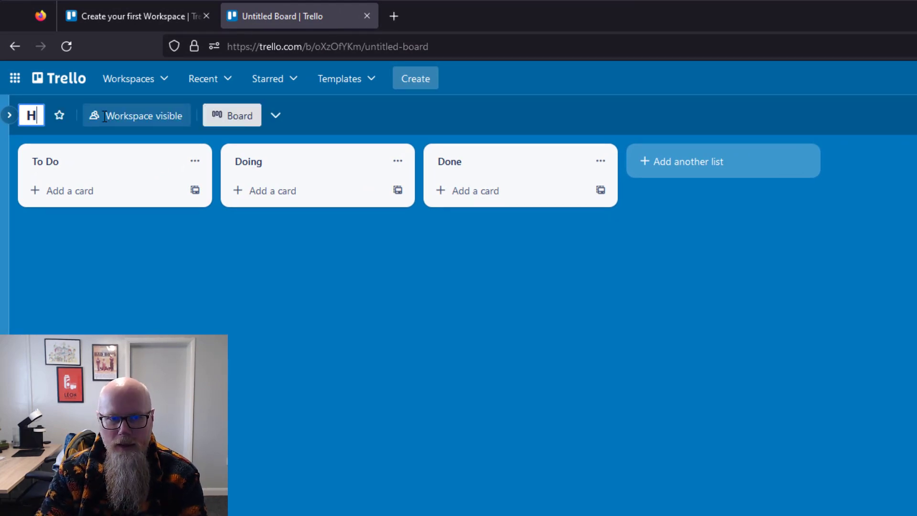
type("oliday")
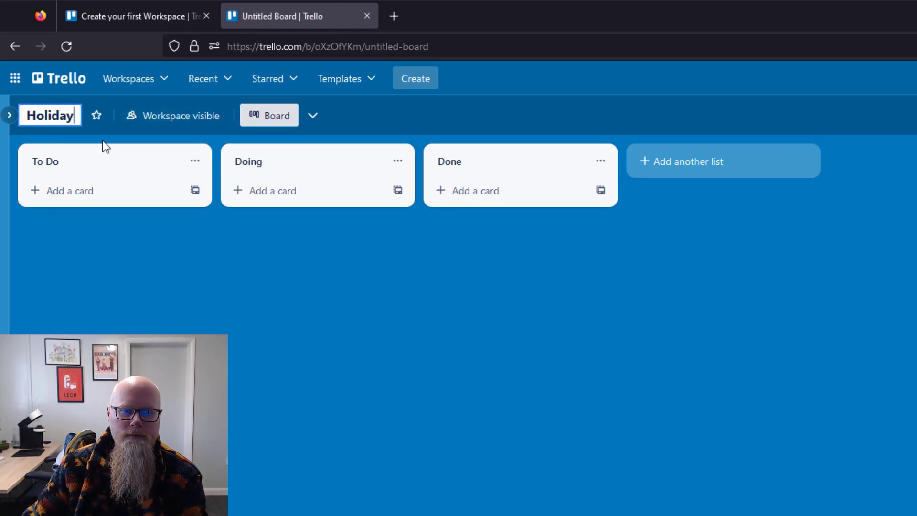
key("Return")
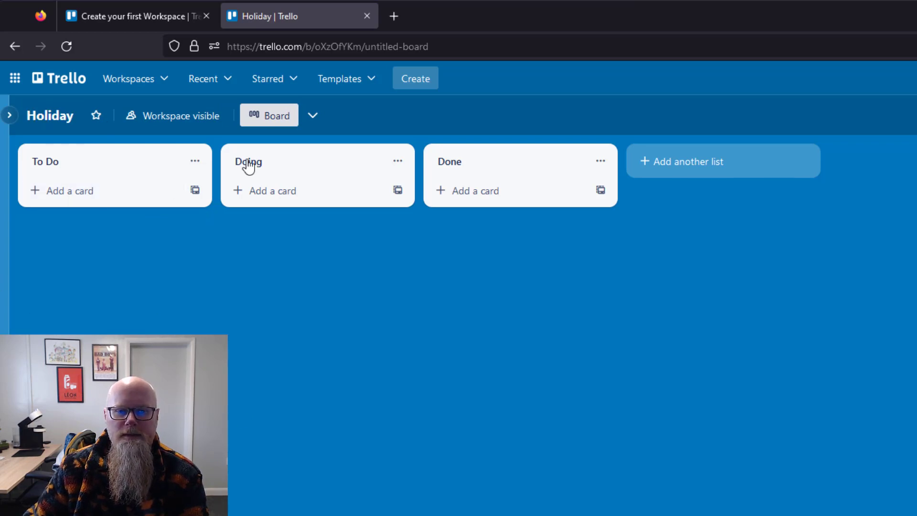
Add two more lists named Parked and Maybe after the Done list.
left_click(64, 163)
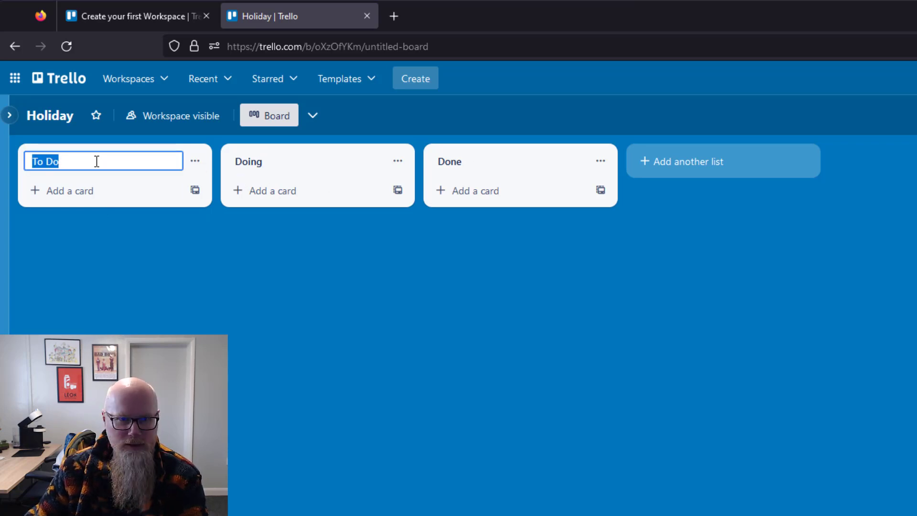
left_click(710, 161)
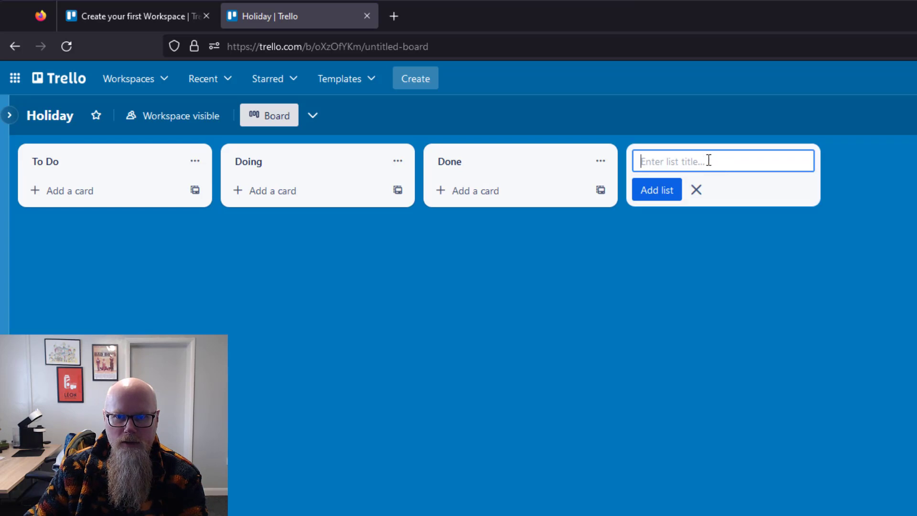
type("Parked")
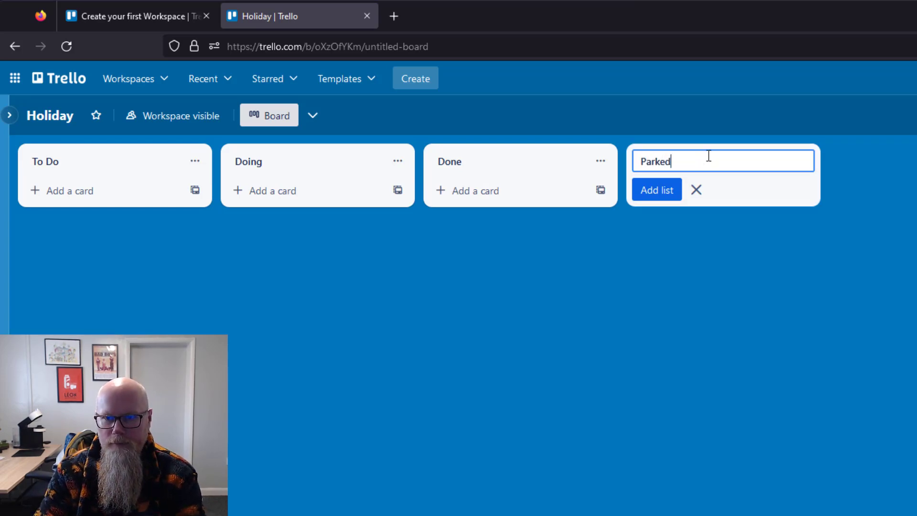
key("Return")
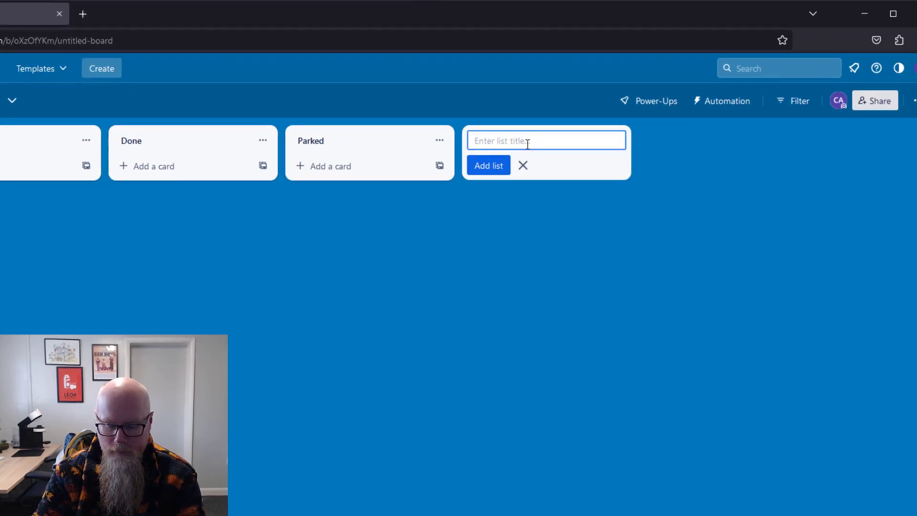
type("Ma")
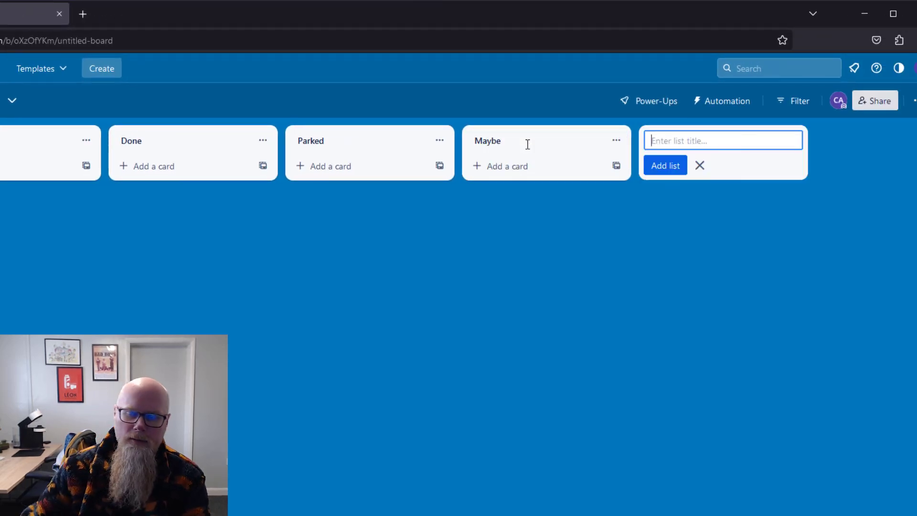
left_click(440, 458)
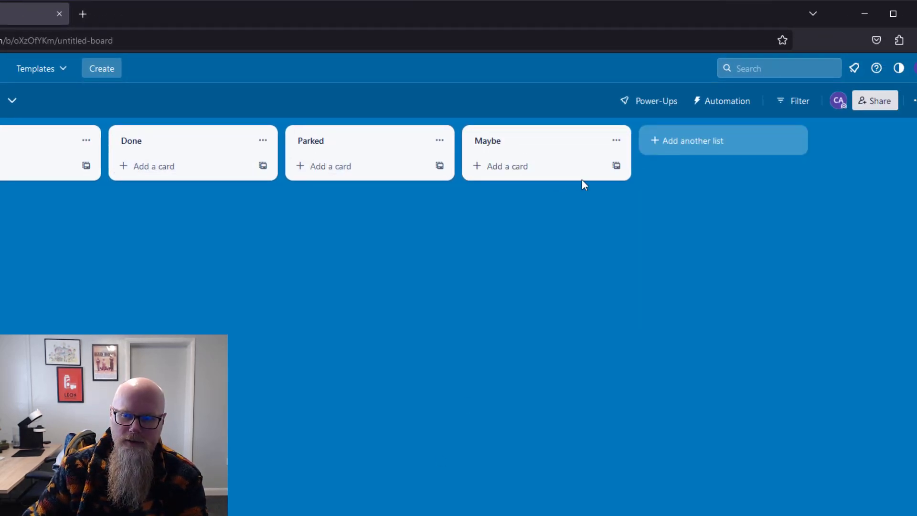
Archive the Maybe and Parked lists.
left_click(617, 142)
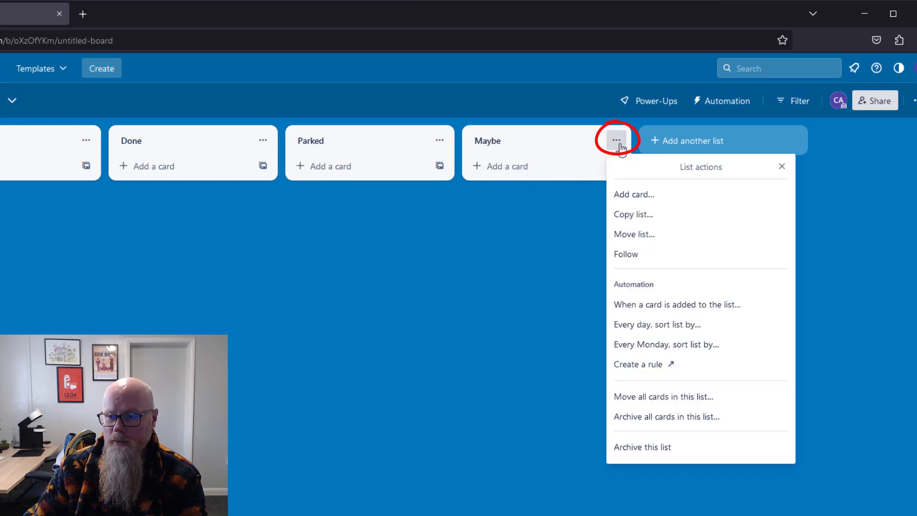
left_click(652, 447)
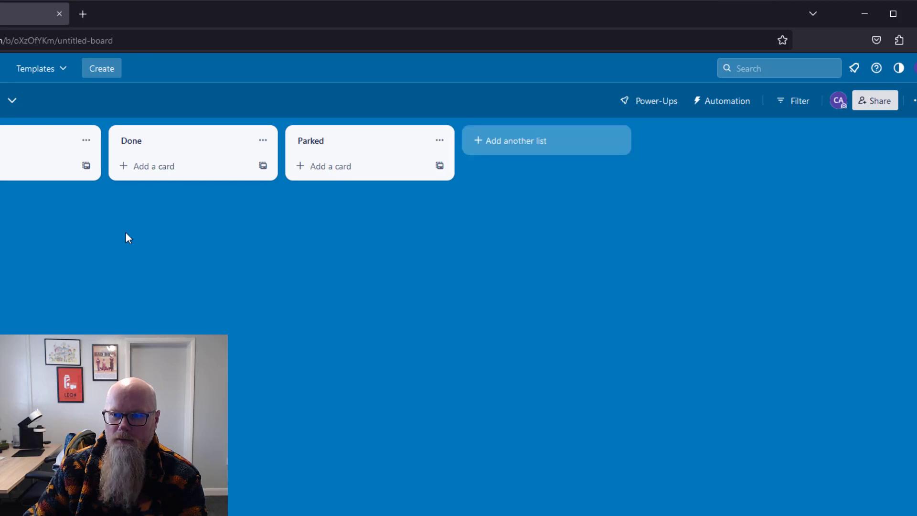
left_click(440, 141)
left_click(453, 447)
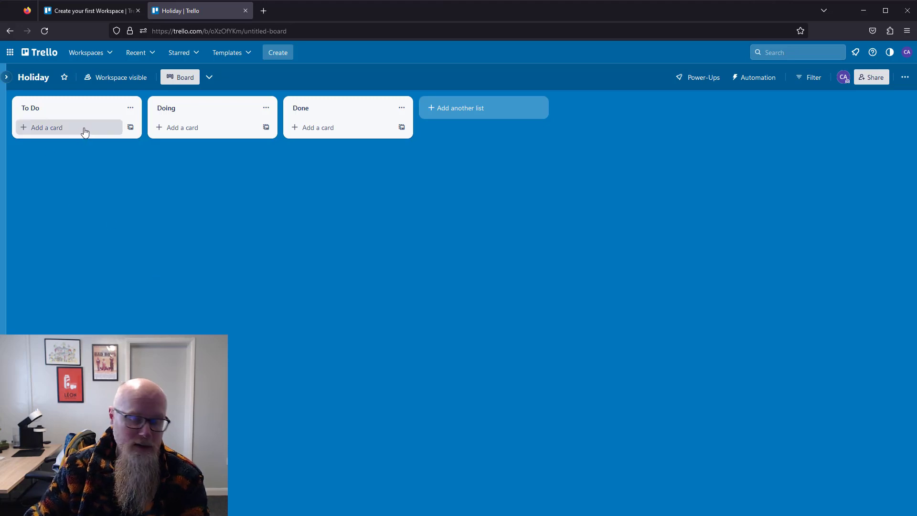
Add a card titled Book Flights to the To Do list.
left_click(53, 133)
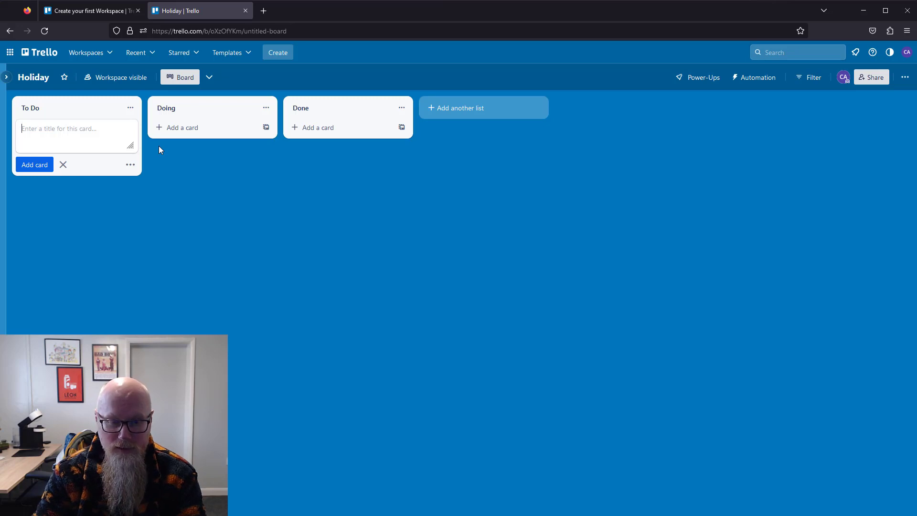
type("Book Flights")
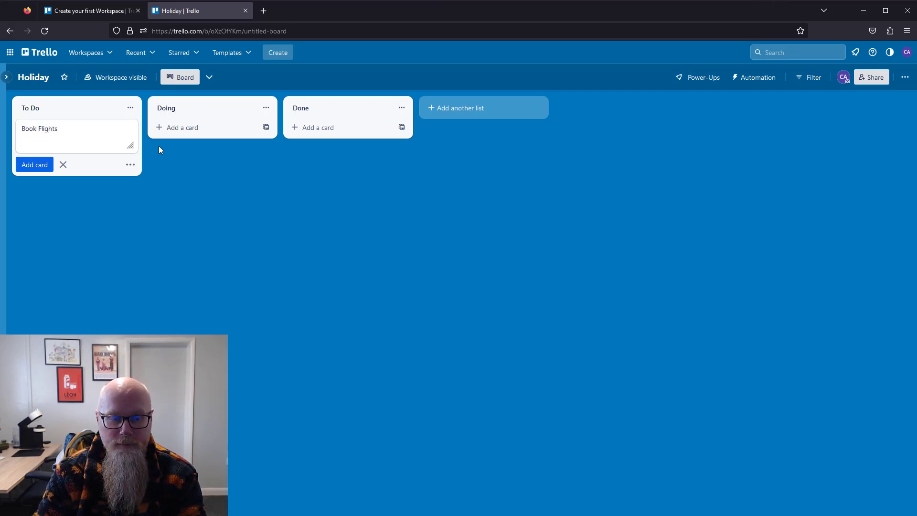
key("Return")
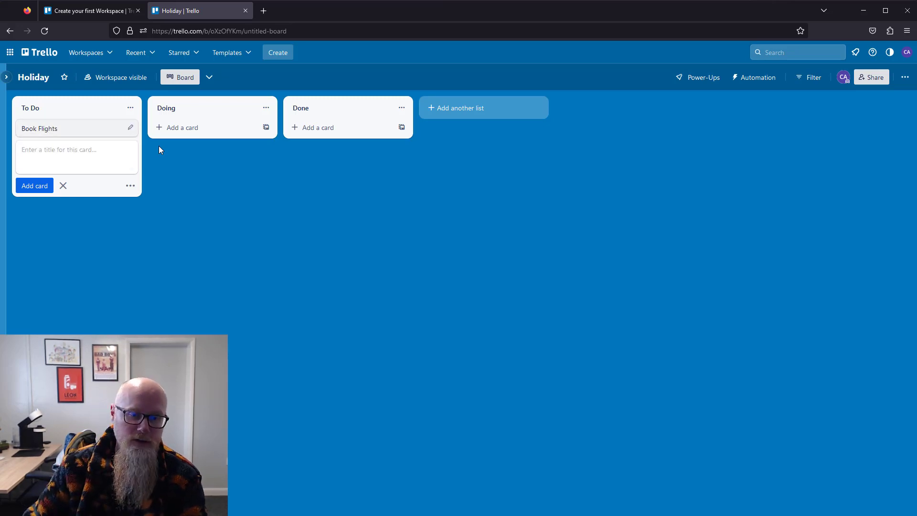
key("Escape")
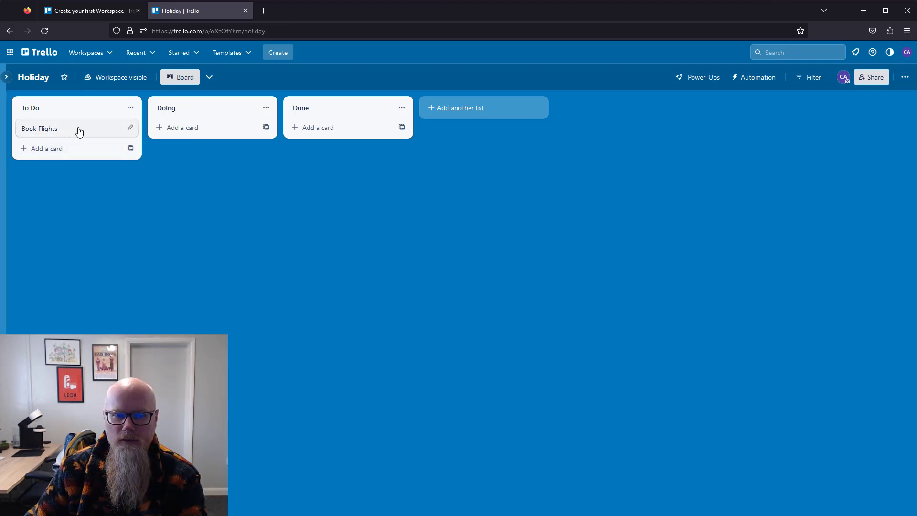
Save the description "Flight from London Gatwick to Paris" on the Book Flights card and close the card.
left_click(75, 129)
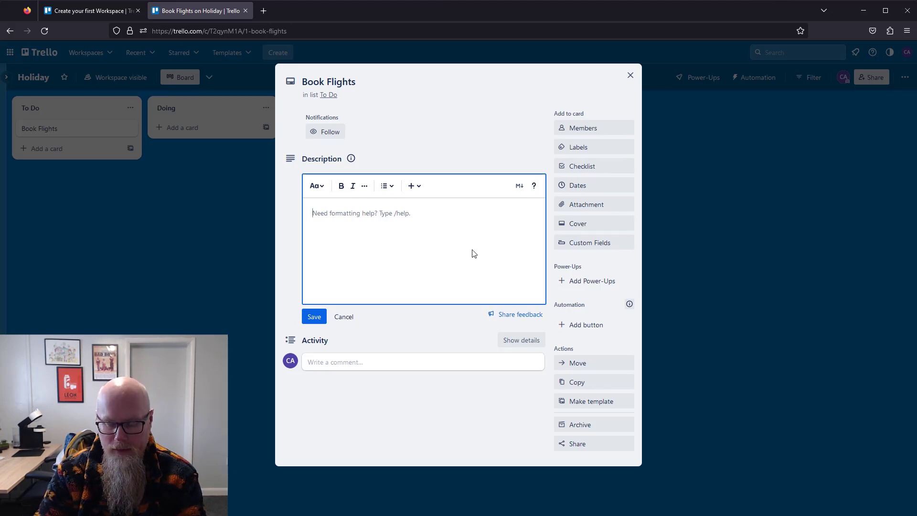
type("Flight from")
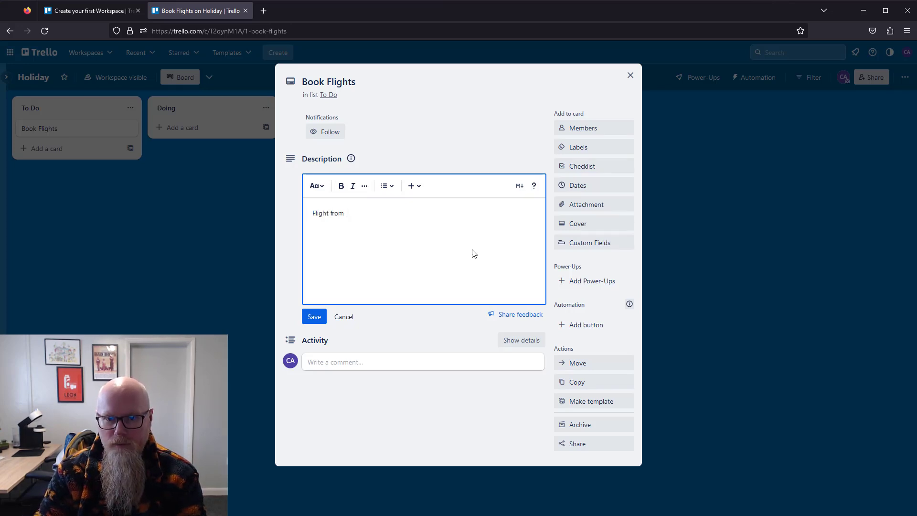
type(" London Gatw")
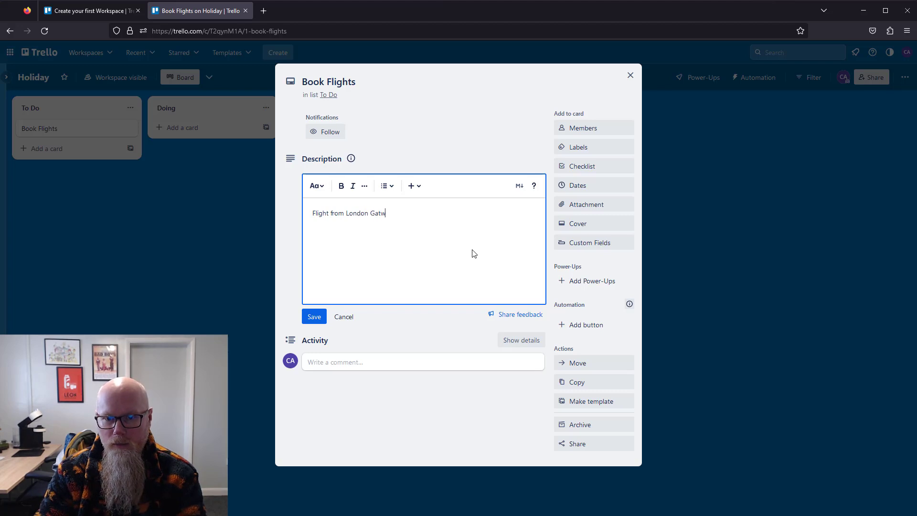
type("ick to Paris")
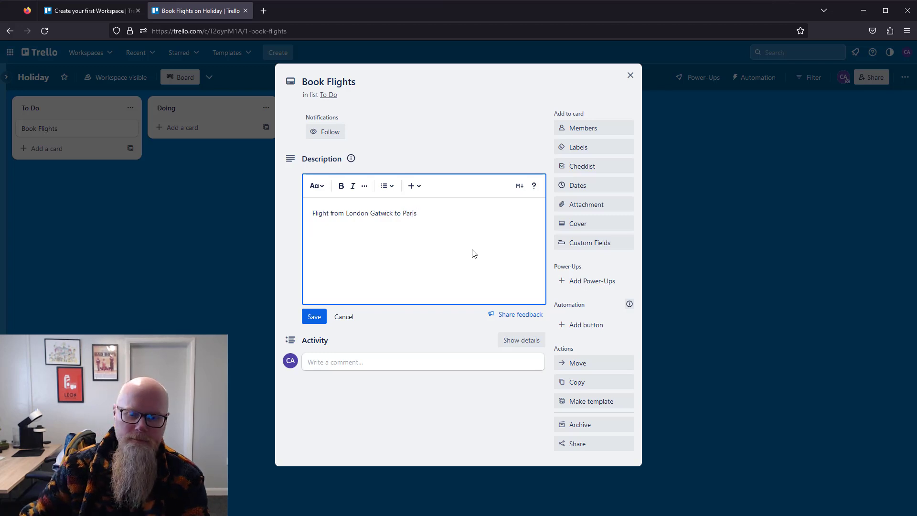
left_click(315, 317)
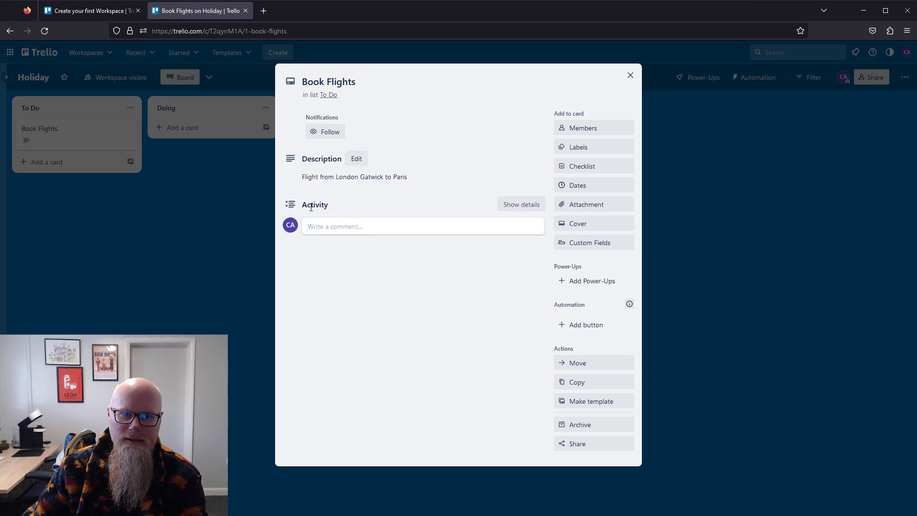
left_click(630, 75)
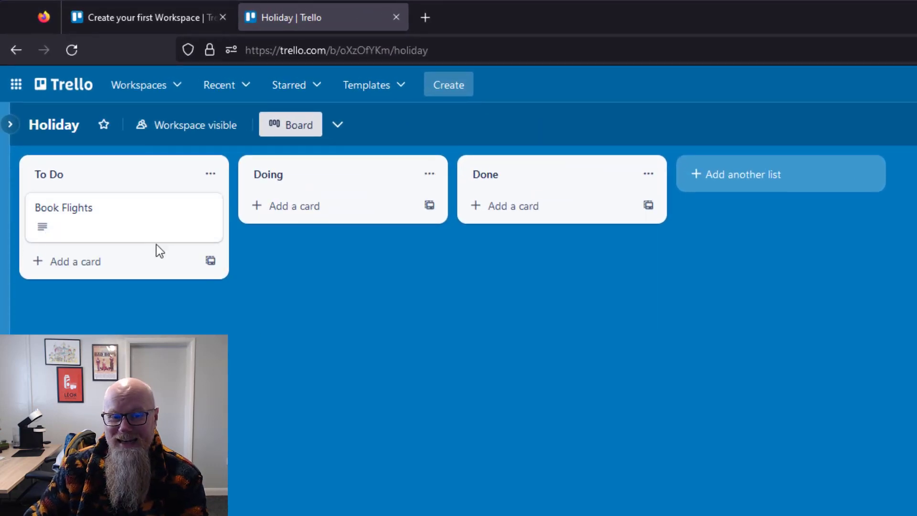
View the quick-edit options of the Book Flights card and leave them without making changes.
mouse_move(133, 215)
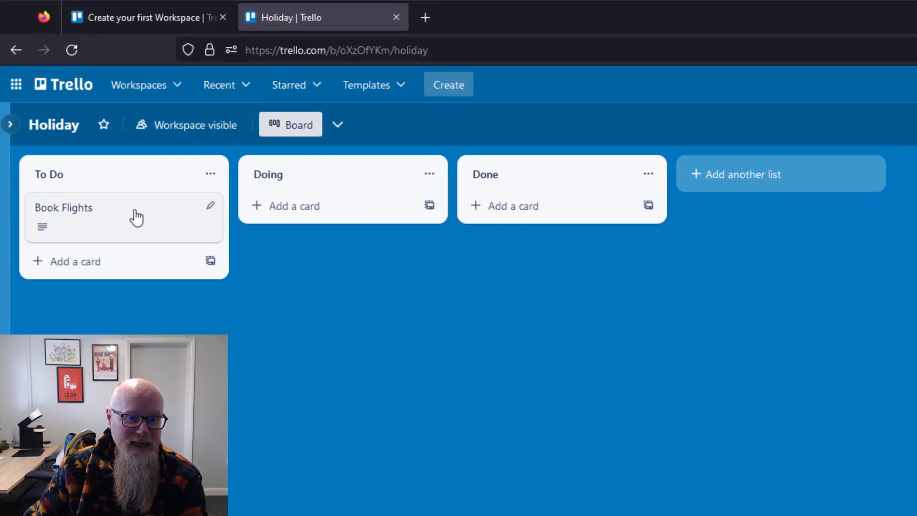
left_click(210, 213)
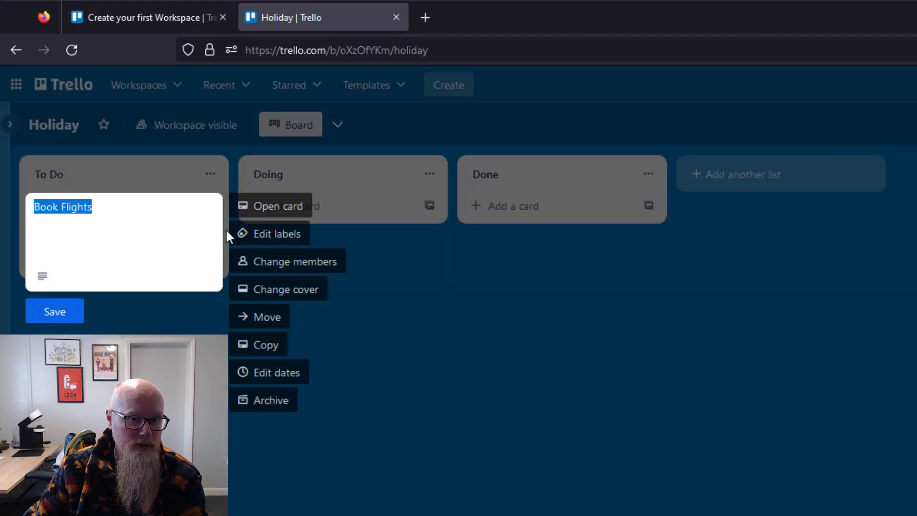
left_click(423, 471)
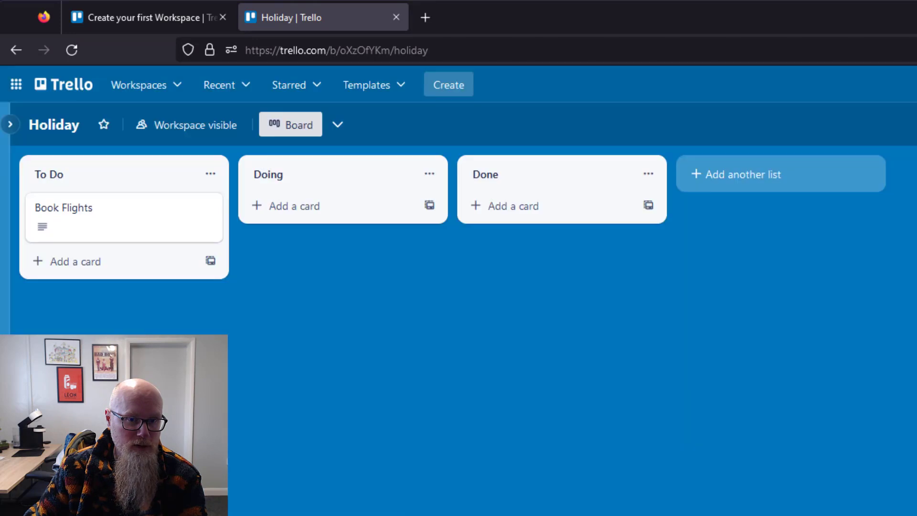
Reopen the Book Flights card, view its description in edit mode and leave the text as it is.
left_click(120, 217)
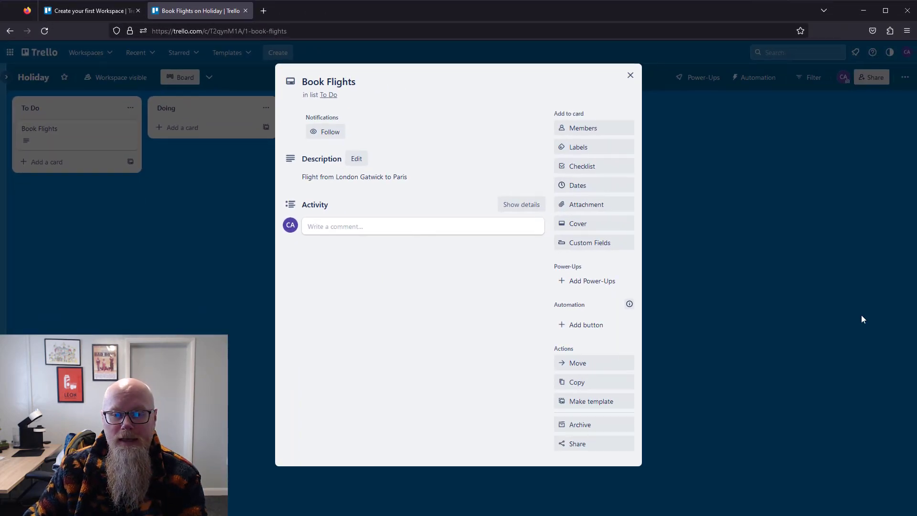
left_click(357, 159)
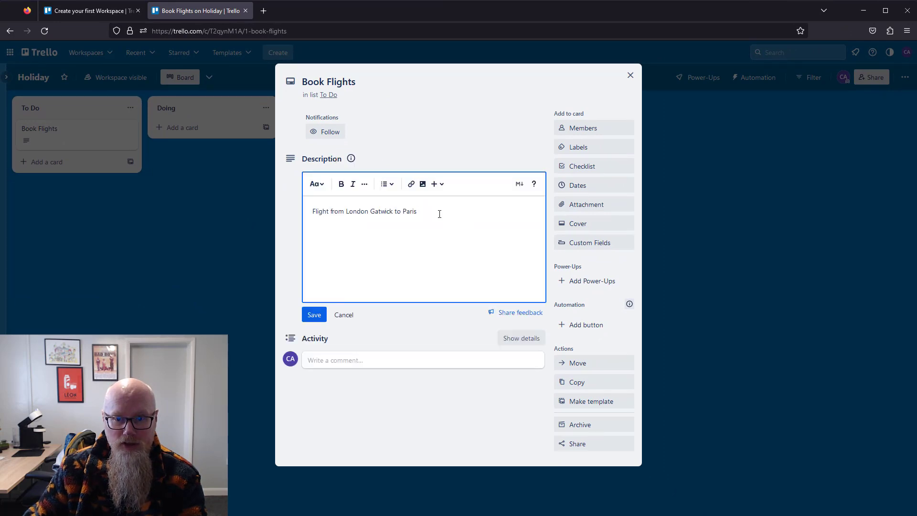
left_click(453, 143)
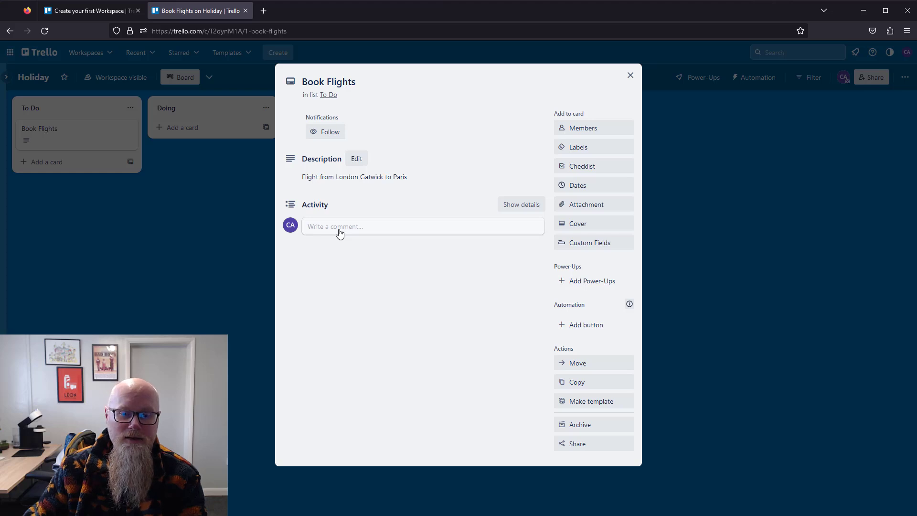
Save the comment "Looked at the flights for the Monday, and they are expensive" on the Book Flights card and close the card.
left_click(398, 227)
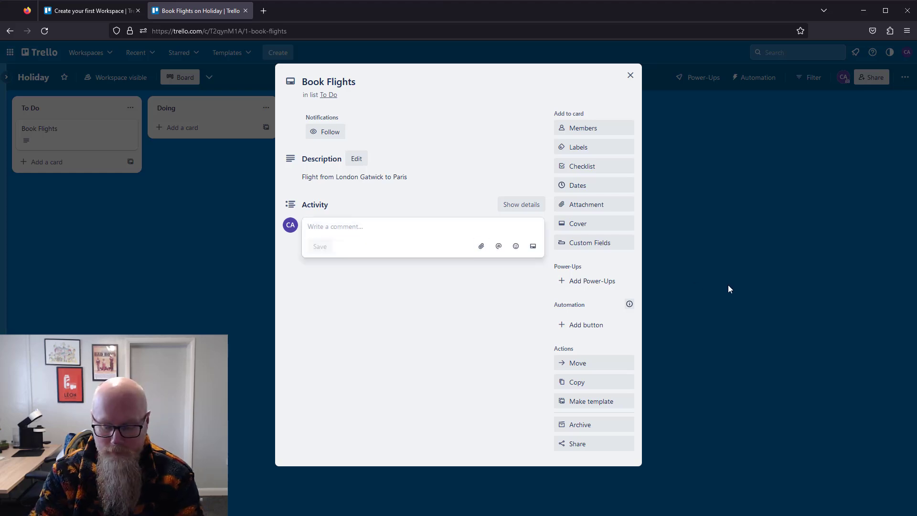
type("Looked at th")
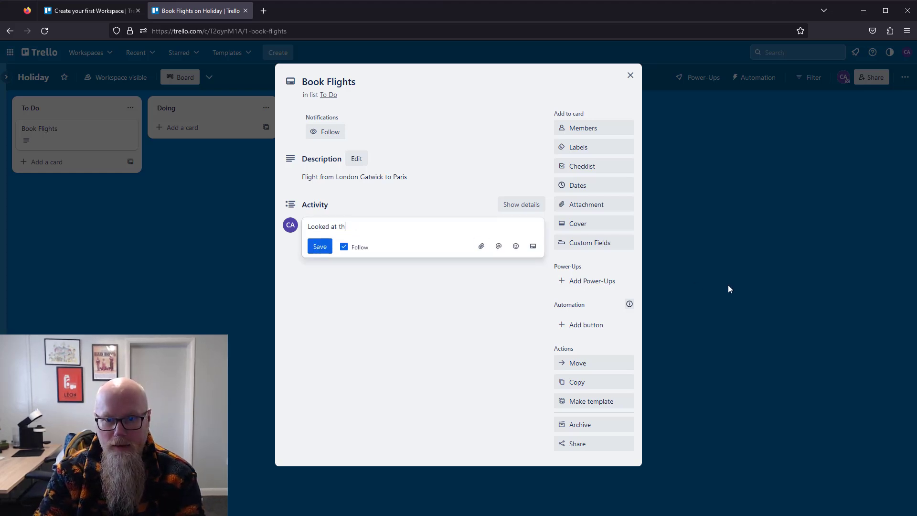
type("e flights for")
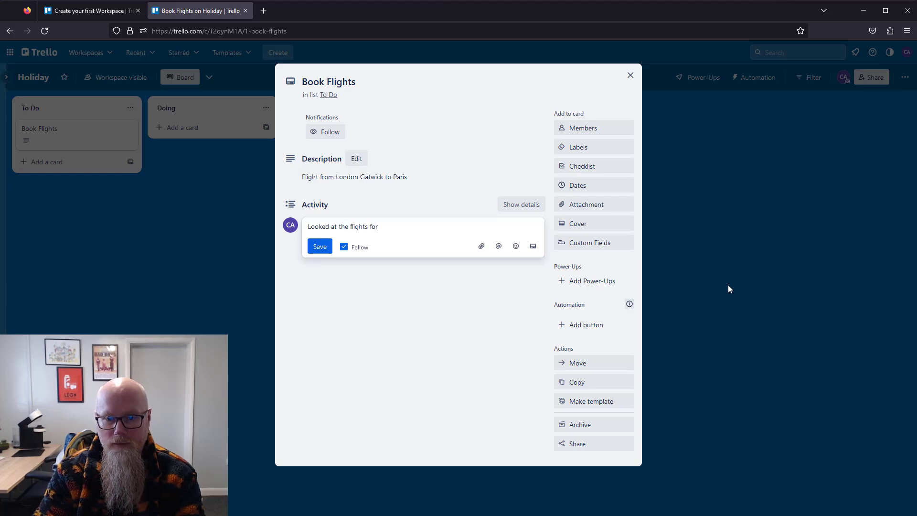
type(" the Monday, and they ")
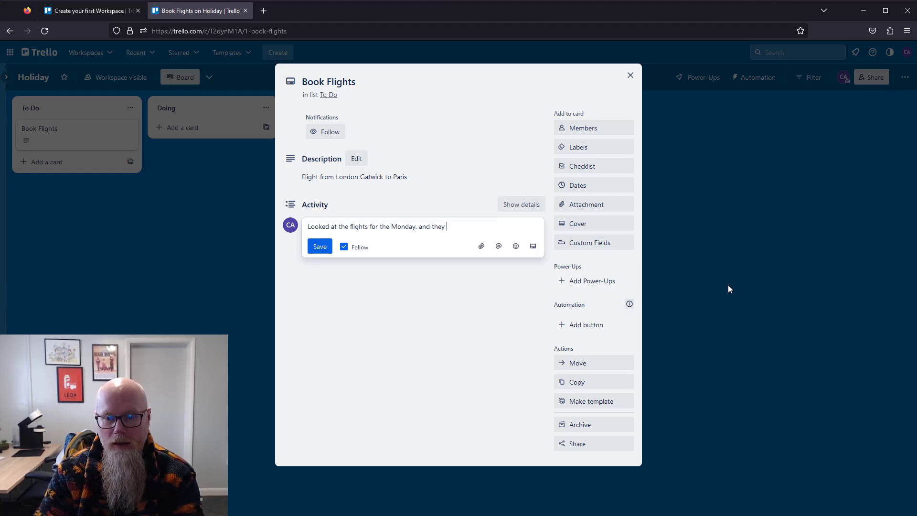
type("are expensi")
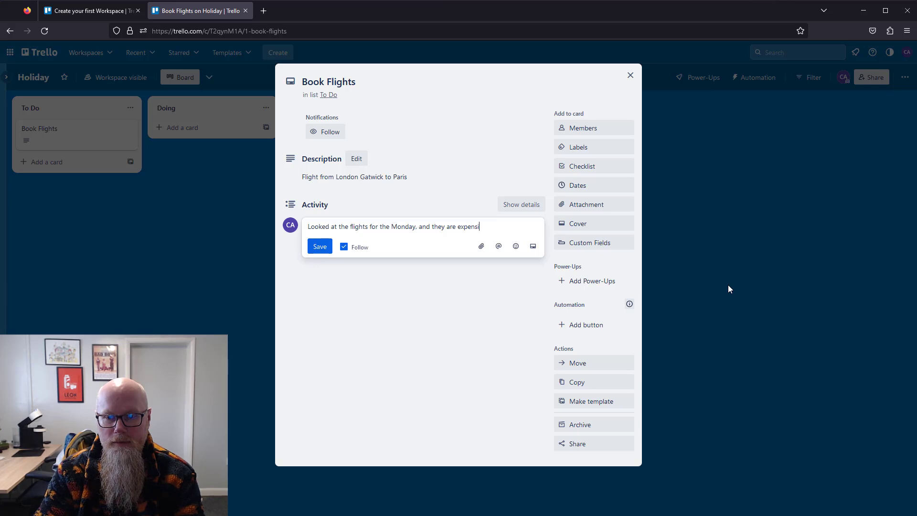
type("ve")
key("Return")
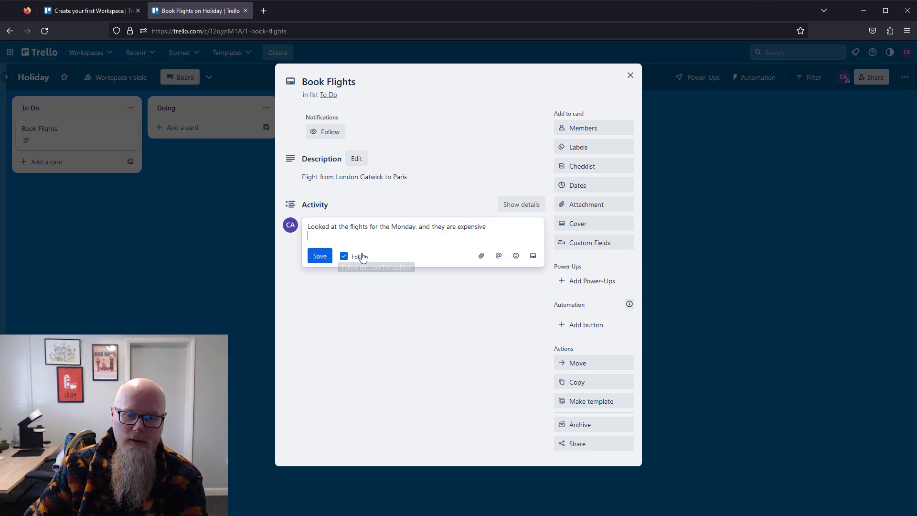
left_click(327, 257)
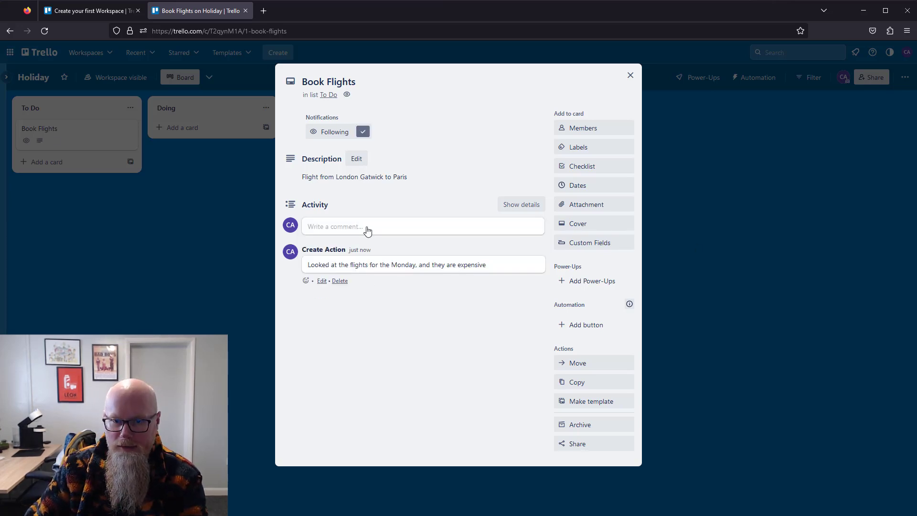
left_click(630, 76)
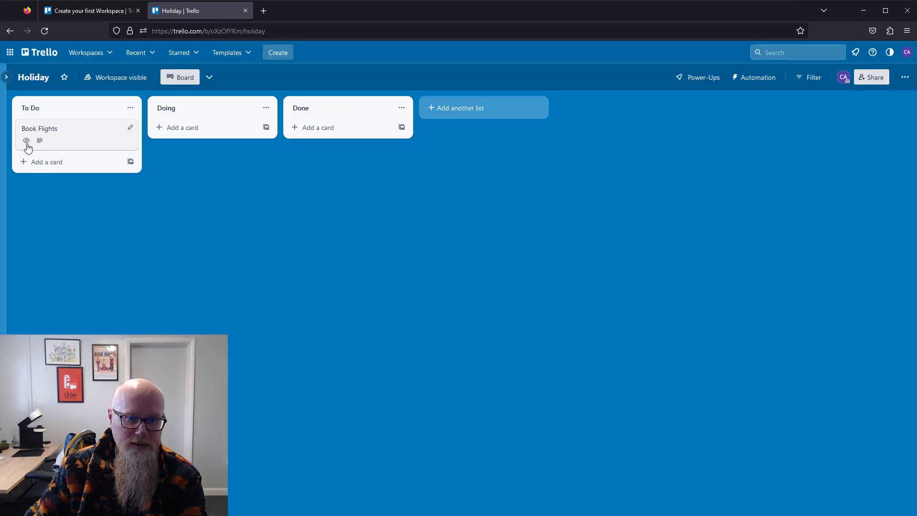
Reopen the Book Flights card and add a thumbs-up reaction to the comment about the Monday flights.
mouse_move(26, 144)
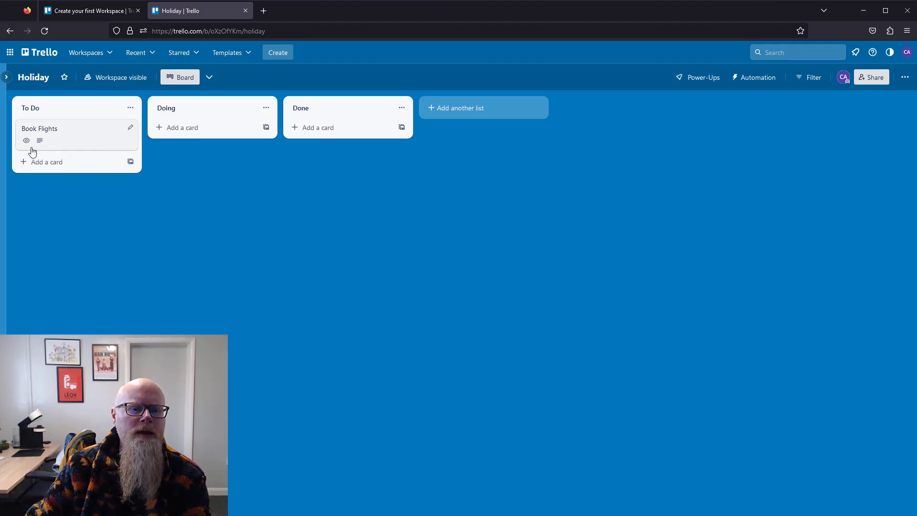
left_click(72, 140)
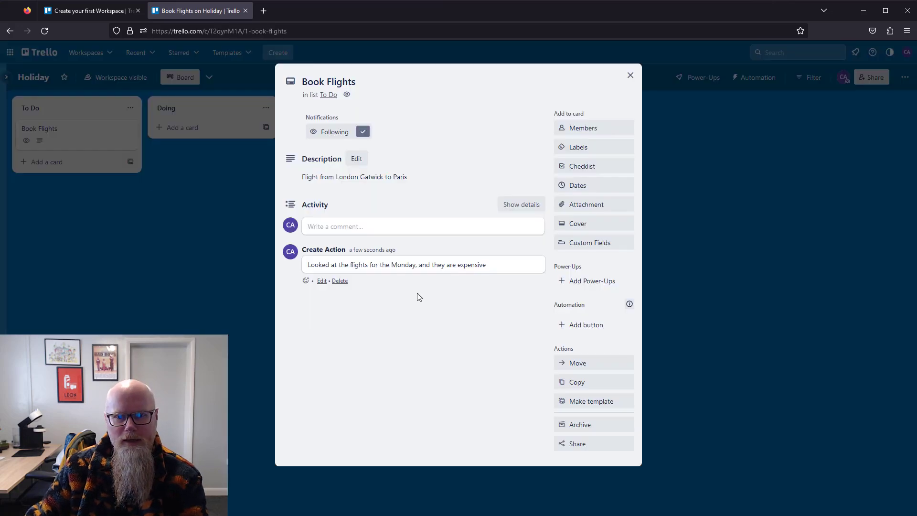
left_click(306, 281)
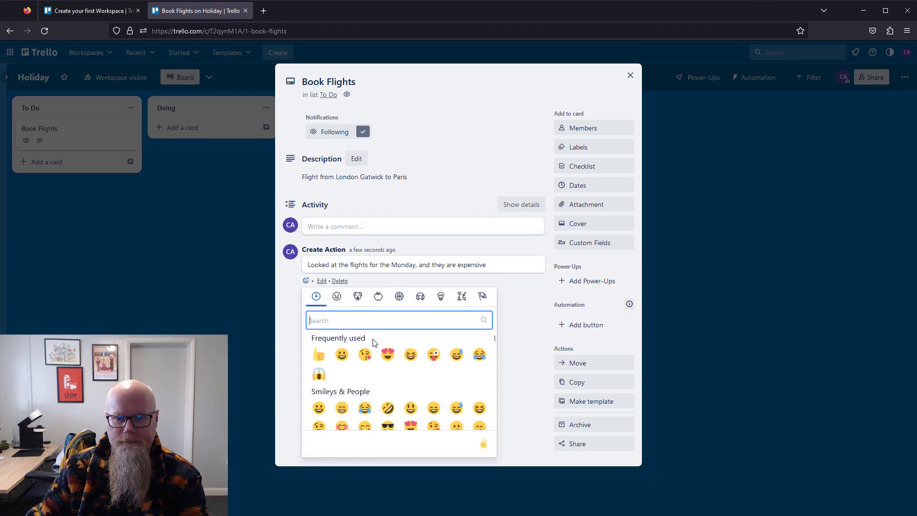
left_click(318, 354)
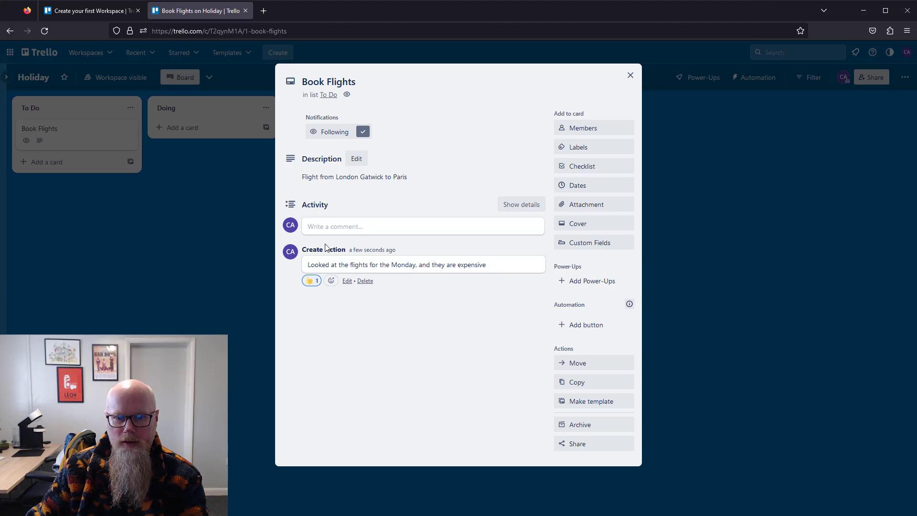
Save the comment "Might try Tuesday" on the Book Flights card and move the card to the Done list.
left_click(319, 232)
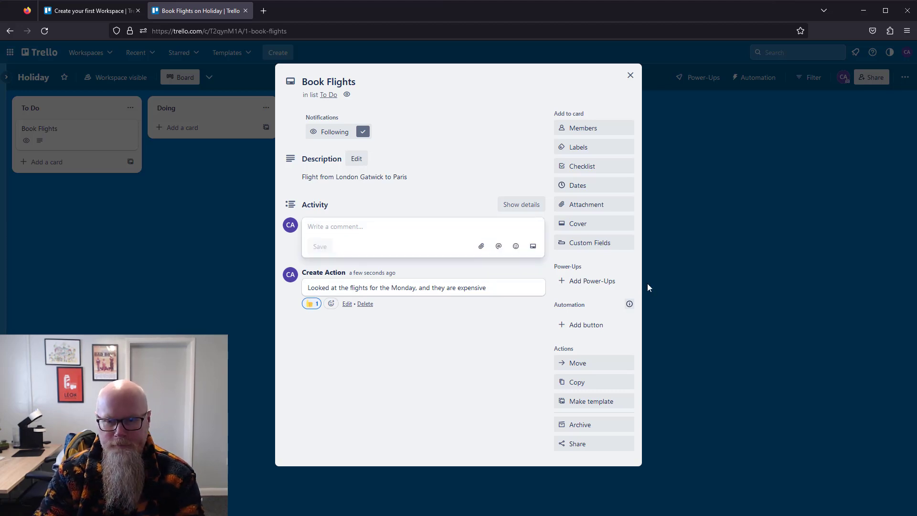
type("Might tr")
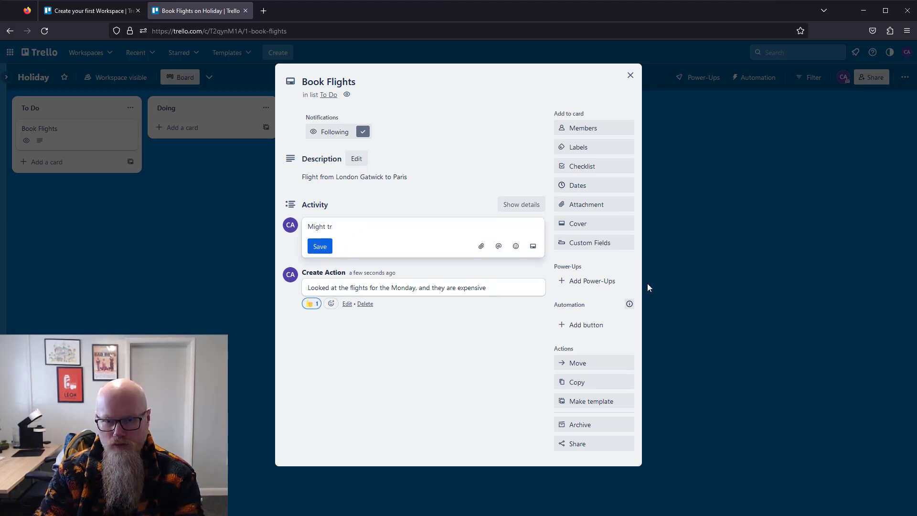
type("y Tuesday")
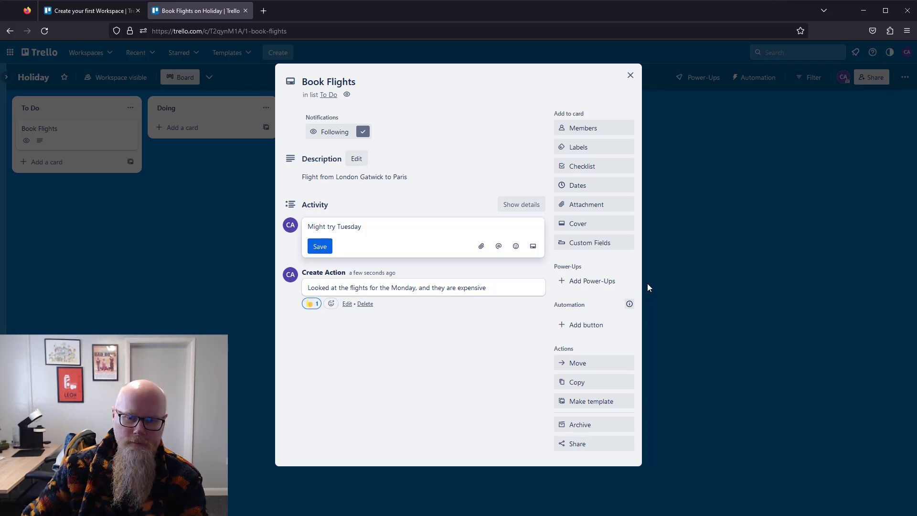
left_click(311, 246)
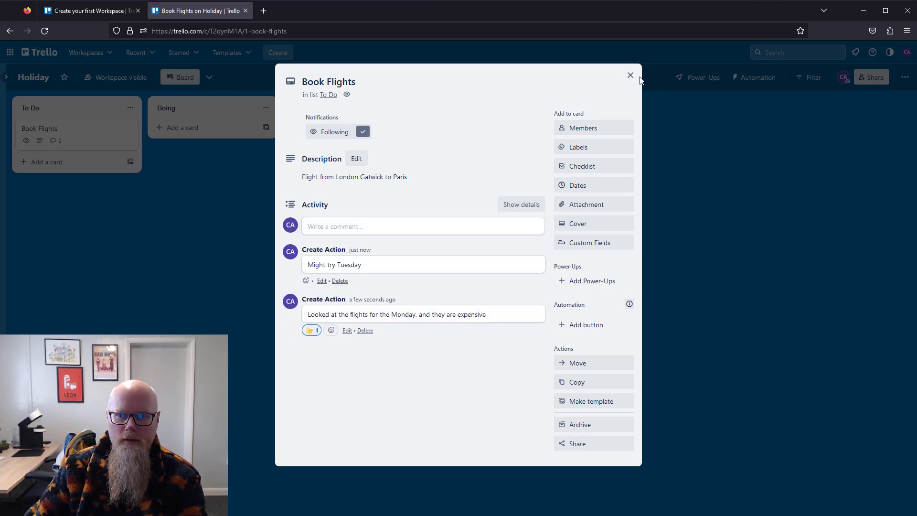
left_click(631, 75)
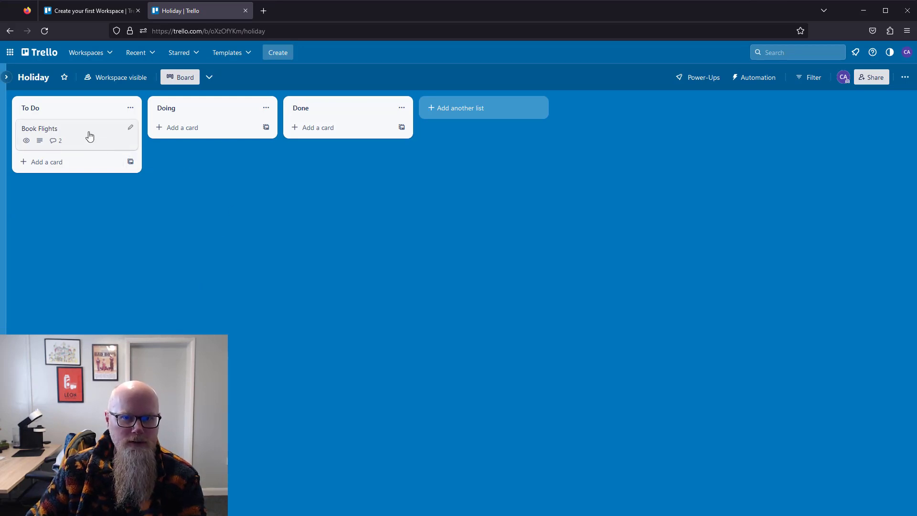
left_click_drag(66, 133, 370, 158)
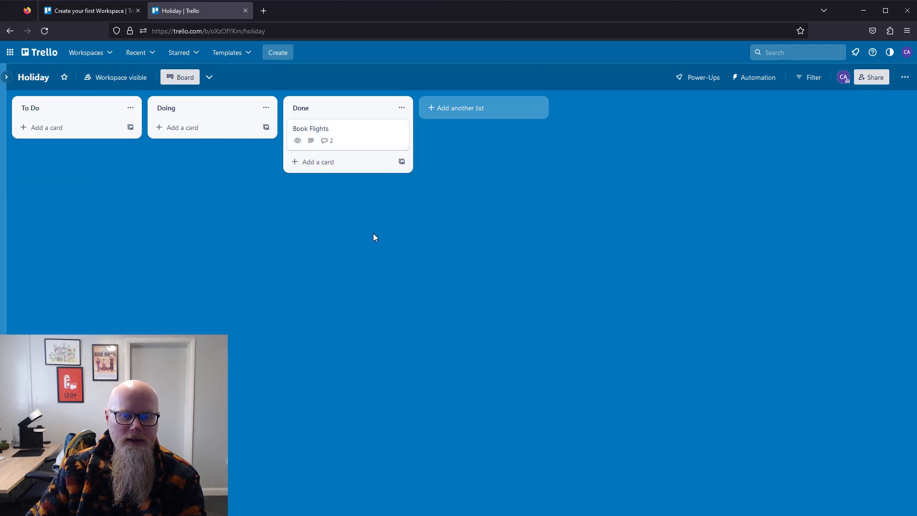
Add a card titled Buy Suncream to the To Do list and move it to the Doing list.
left_click(40, 128)
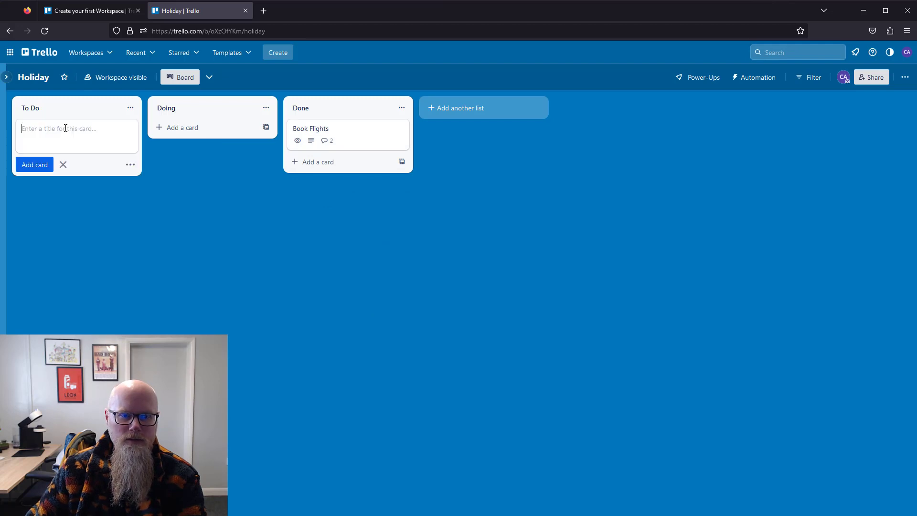
type("Buy Suncream")
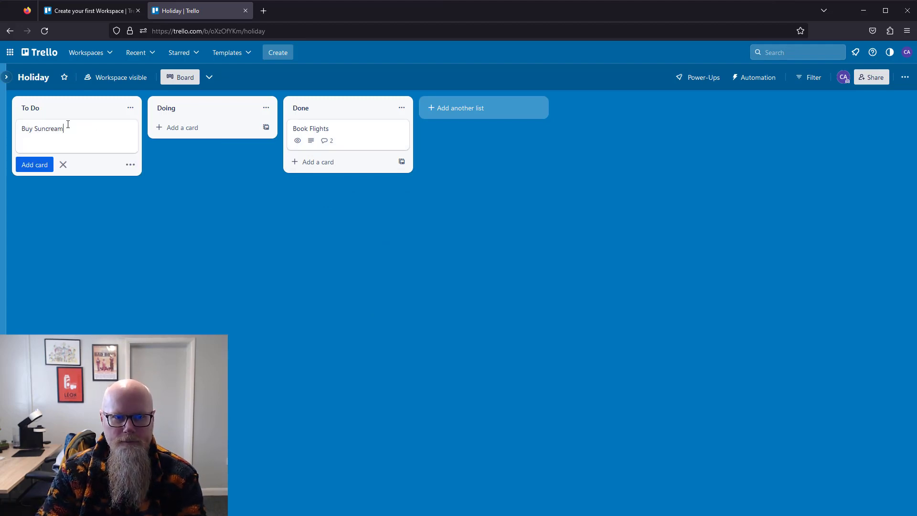
key("Return")
left_click_drag(73, 142, 206, 137)
Add a card titled "Loose weight" to the To Do list.
left_click(71, 128)
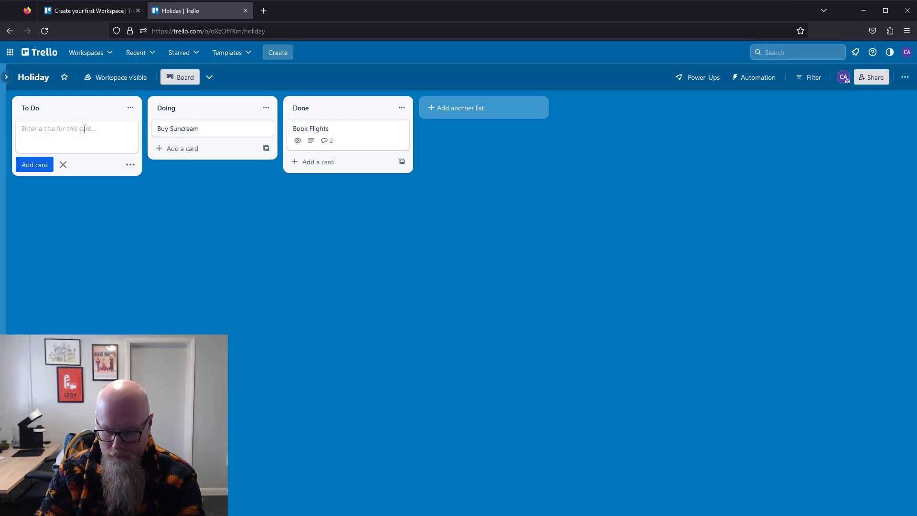
type("Loose weight")
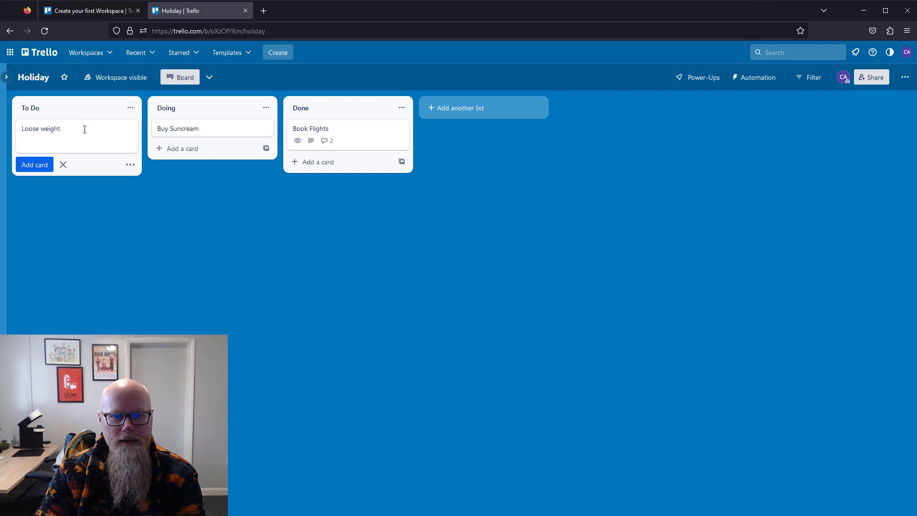
key("Return")
left_click(159, 269)
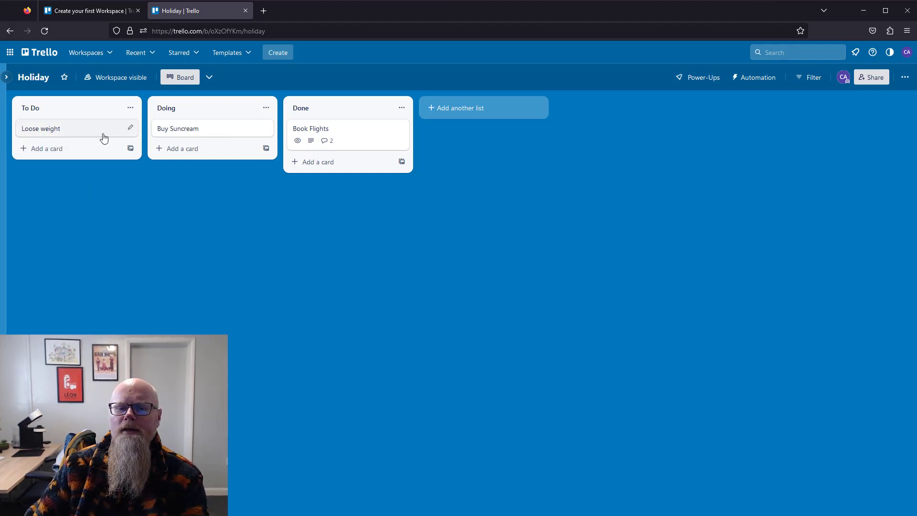
Save the comment "Hiring a personal trainer" on the Loose weight card and close the card.
left_click(81, 133)
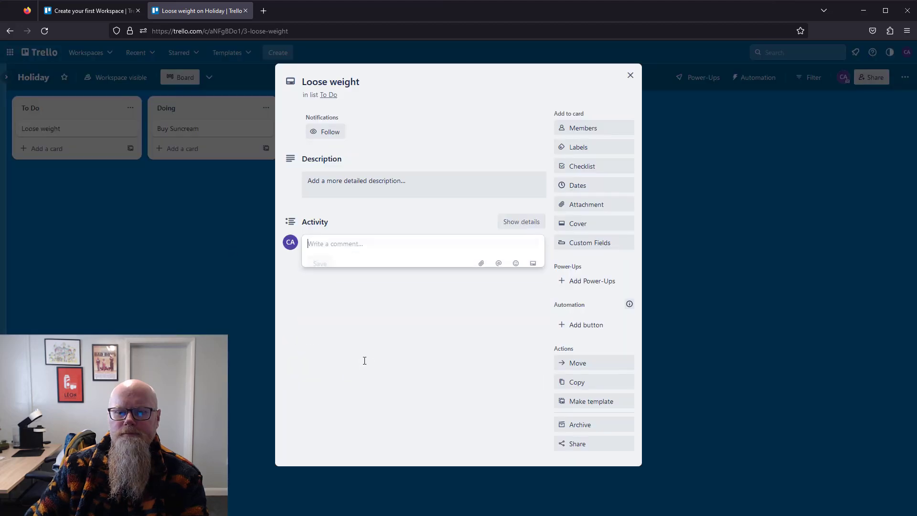
type("Hiring a per")
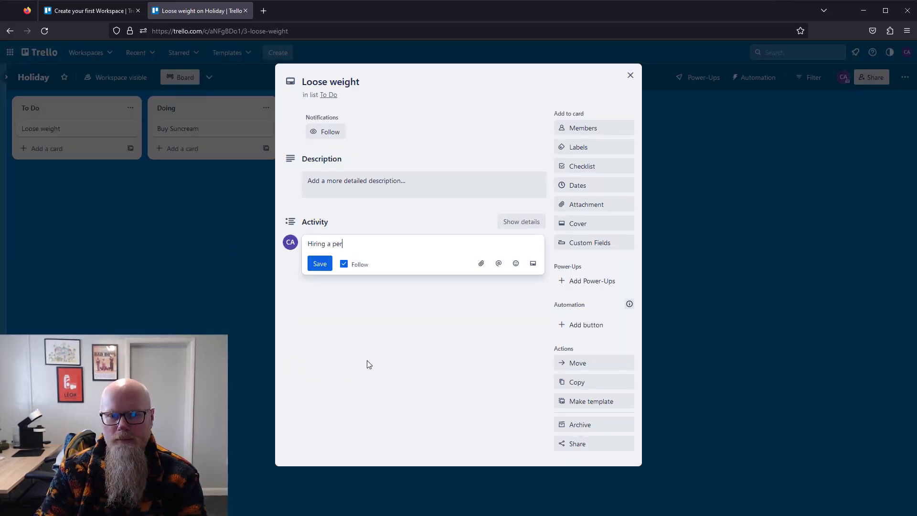
type("sonal t")
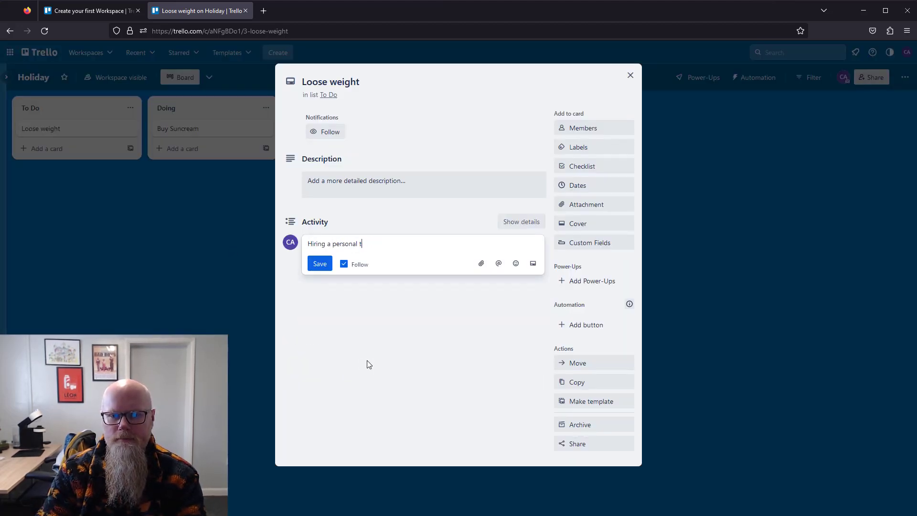
type("rainer")
key("Return")
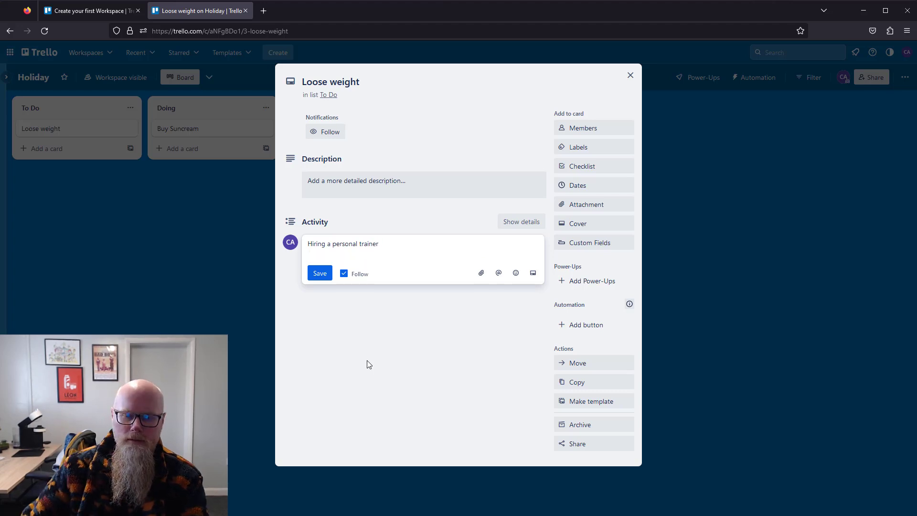
left_click(320, 272)
left_click(629, 75)
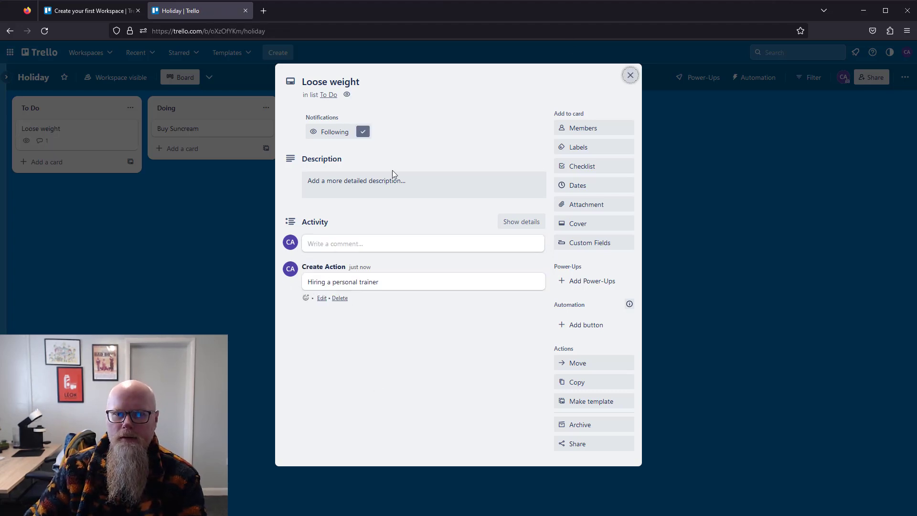
mouse_move(74, 141)
left_mouse_down()
mouse_move(90, 157)
mouse_move(223, 151)
mouse_move(81, 134)
left_mouse_up()
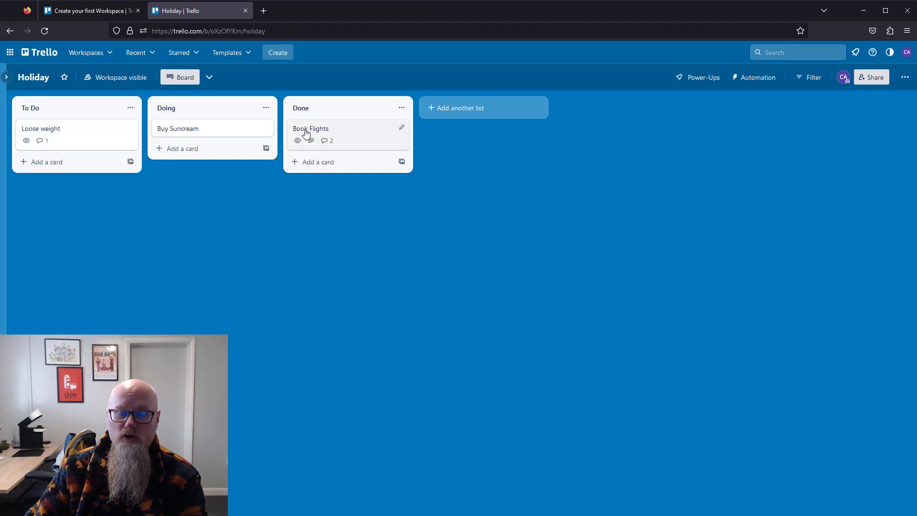
mouse_move(341, 127)
left_mouse_down()
mouse_move(203, 191)
mouse_move(348, 150)
mouse_move(227, 142)
mouse_move(200, 157)
mouse_move(344, 139)
left_mouse_up()
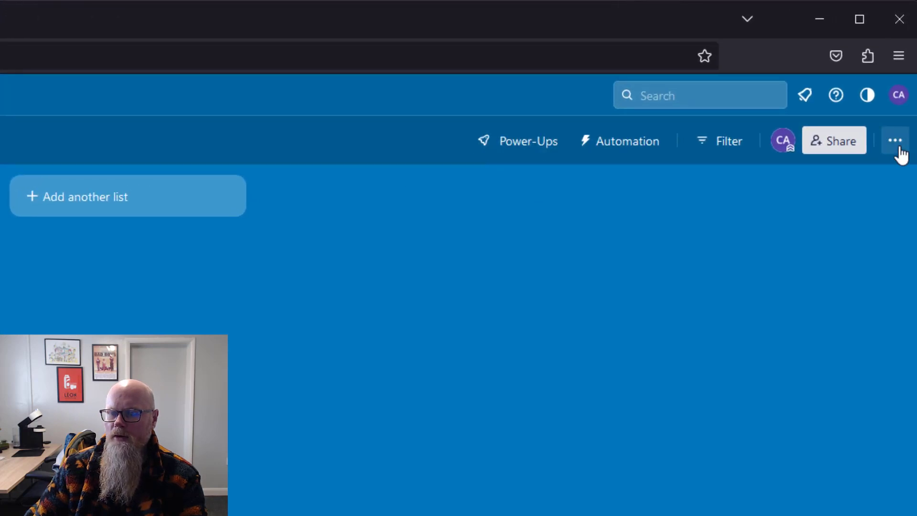
Try the dark blue-to-purple gradient as the Holiday board's background colour and change it to the orange gradient.
left_click(894, 141)
left_click(900, 143)
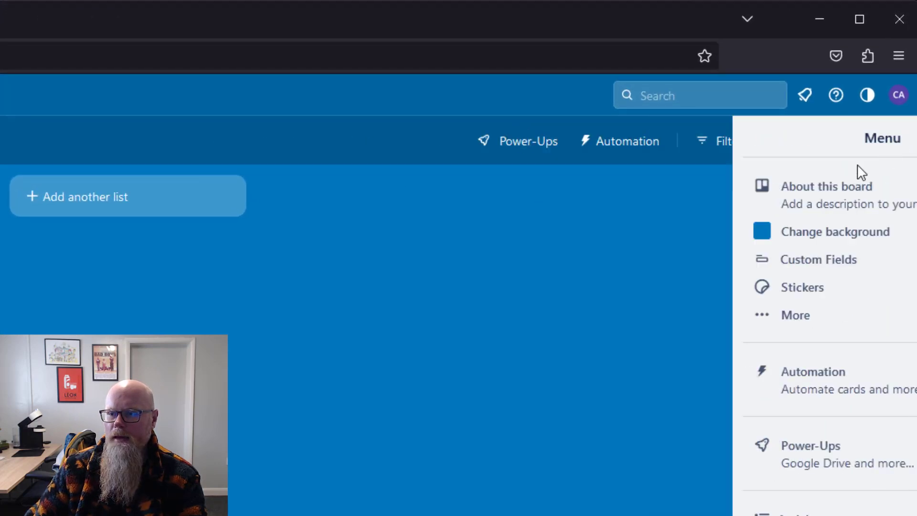
left_click(896, 143)
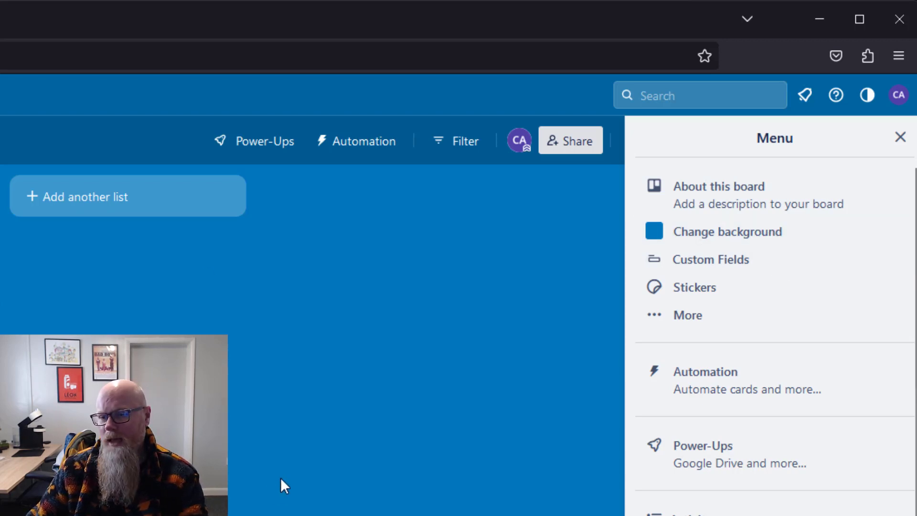
left_click(692, 235)
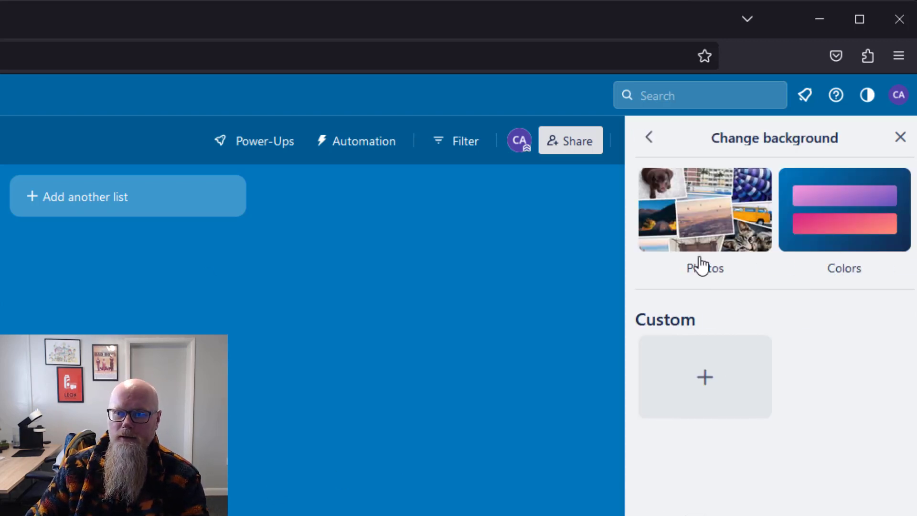
left_click(865, 210)
left_click(734, 343)
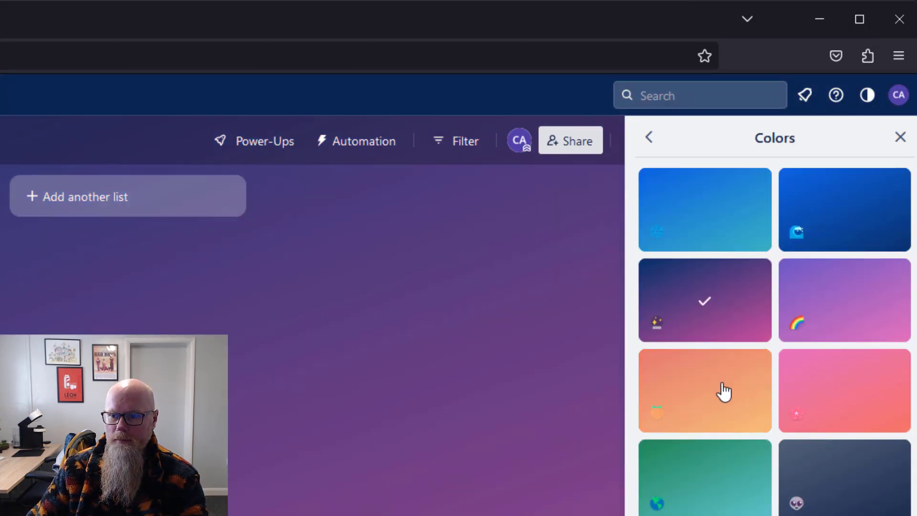
left_click(723, 389)
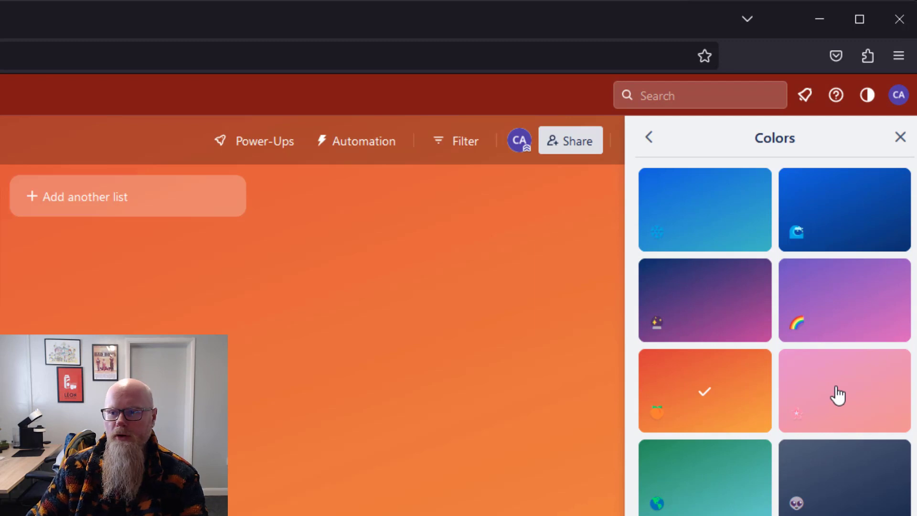
Try pink, dark, purple, orange and plain colours as the Holiday board's background, finishing on the green gradient.
left_click(838, 394)
left_click(837, 487)
left_click(701, 329)
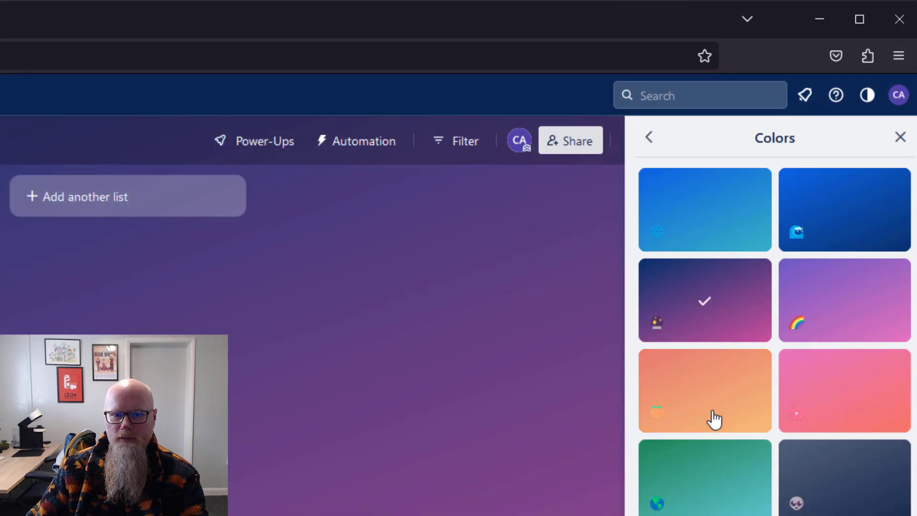
left_click(715, 420)
left_click(821, 515)
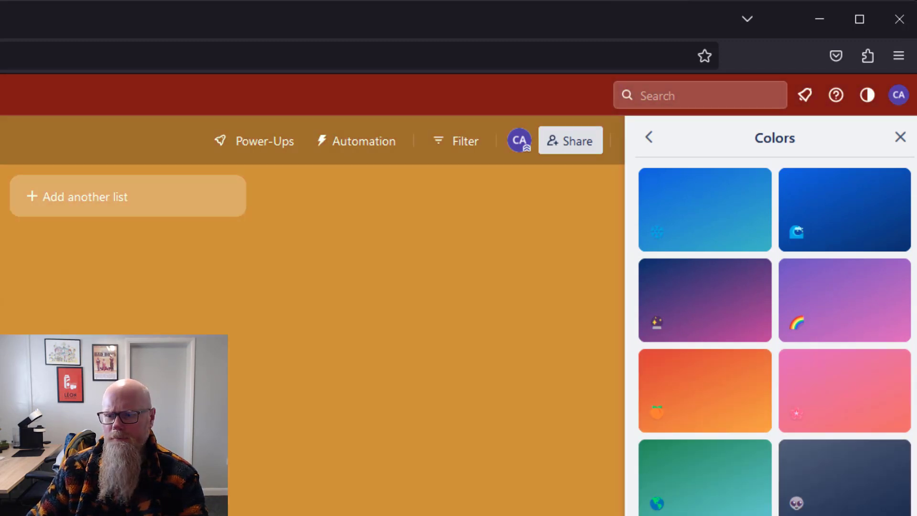
left_click(716, 515)
left_click(821, 515)
left_click(702, 482)
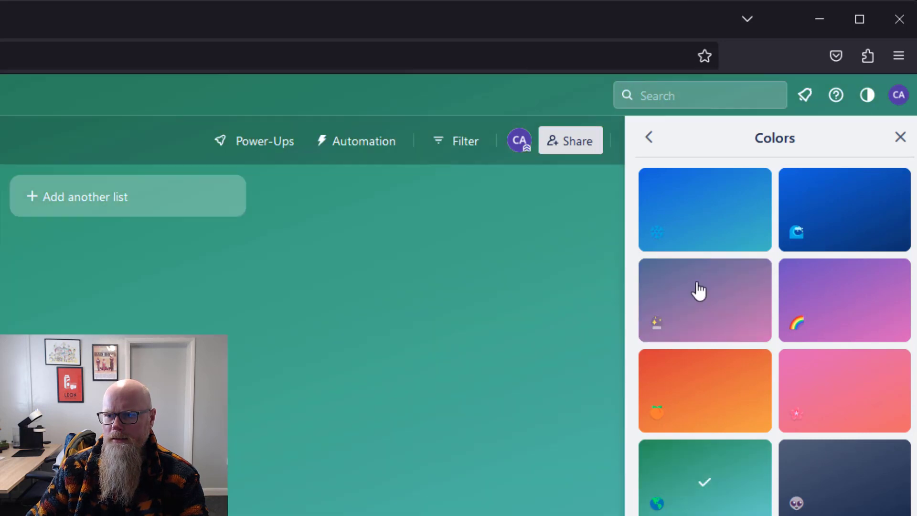
Try the abstract green-and-purple sphere photo from Unsplash as the board background and change it to the snowy mountain photo.
left_click(648, 137)
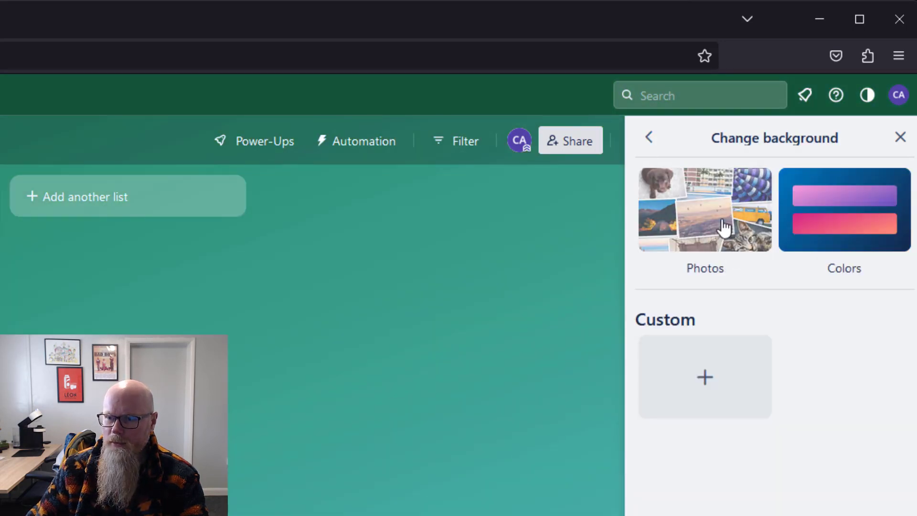
left_click(725, 228)
scroll(812, 473, "down", 2)
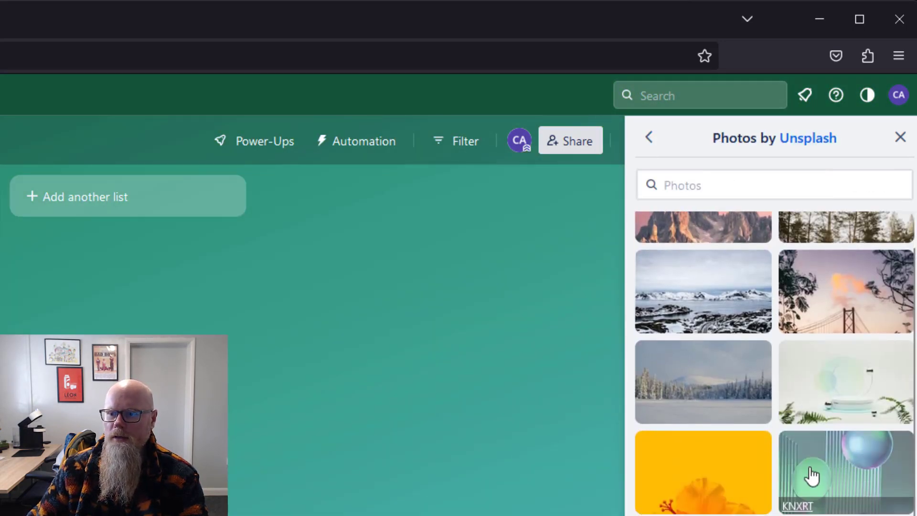
left_click(814, 475)
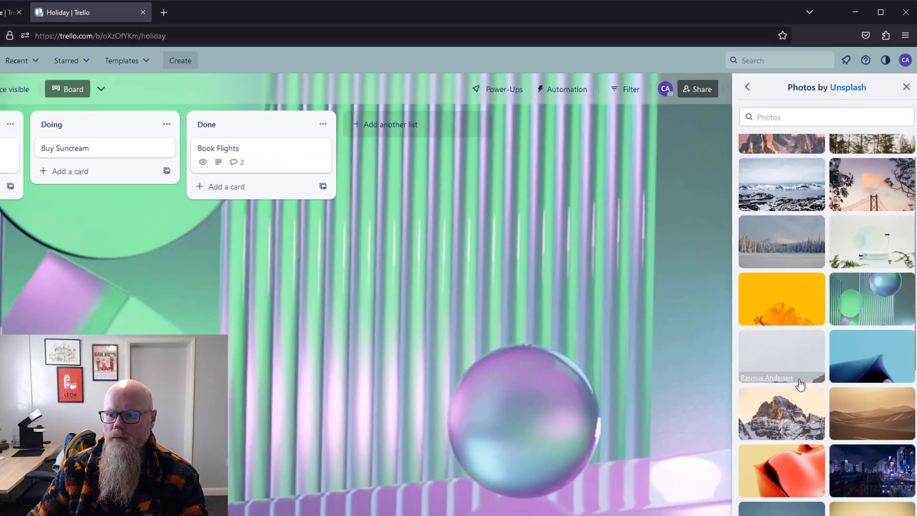
scroll(807, 429, "down", 4)
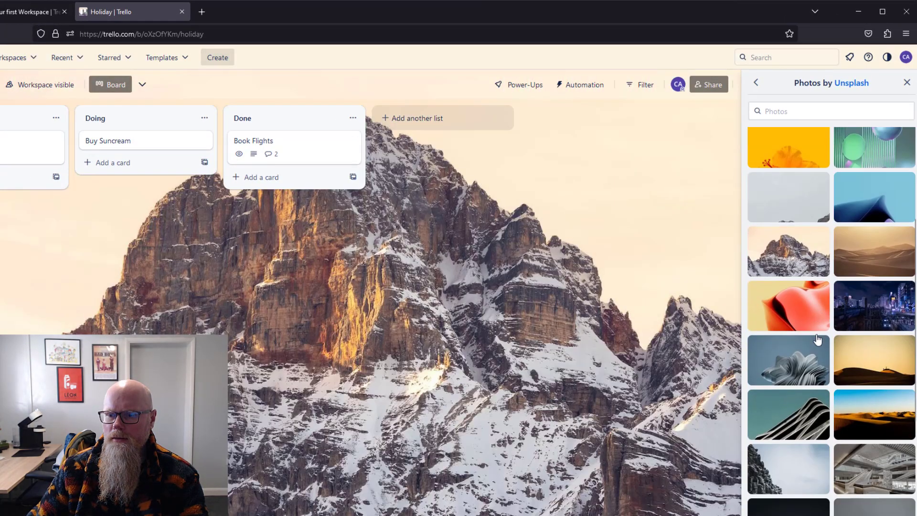
Look through the Unsplash profile page of a background photo's photographer and return to the Holiday board.
left_click(758, 426)
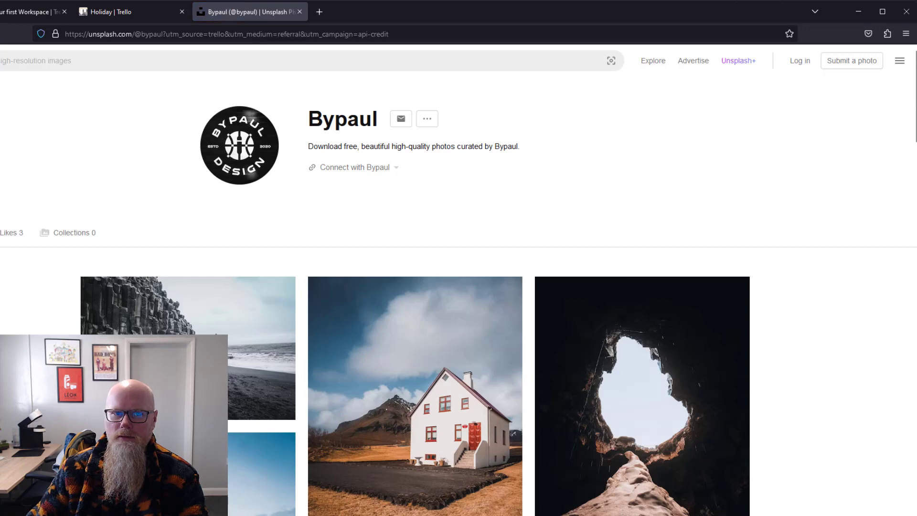
left_click(143, 12)
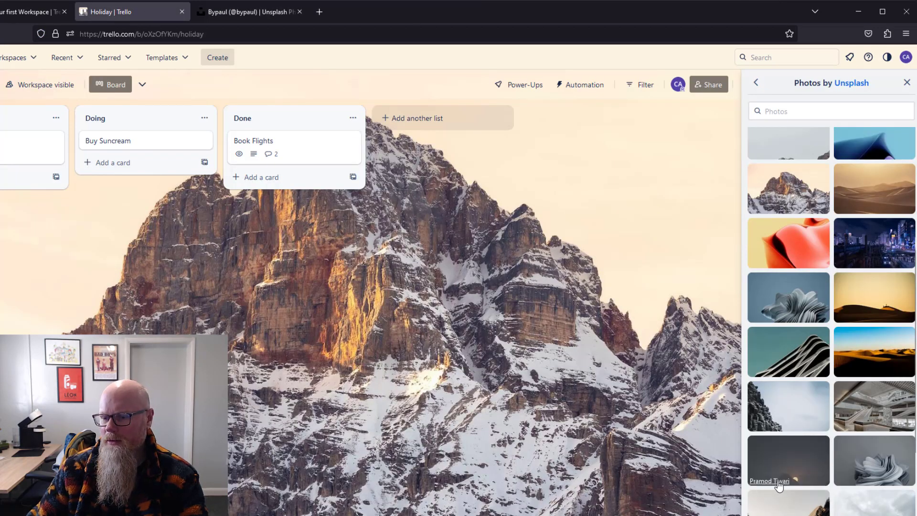
left_click(248, 11)
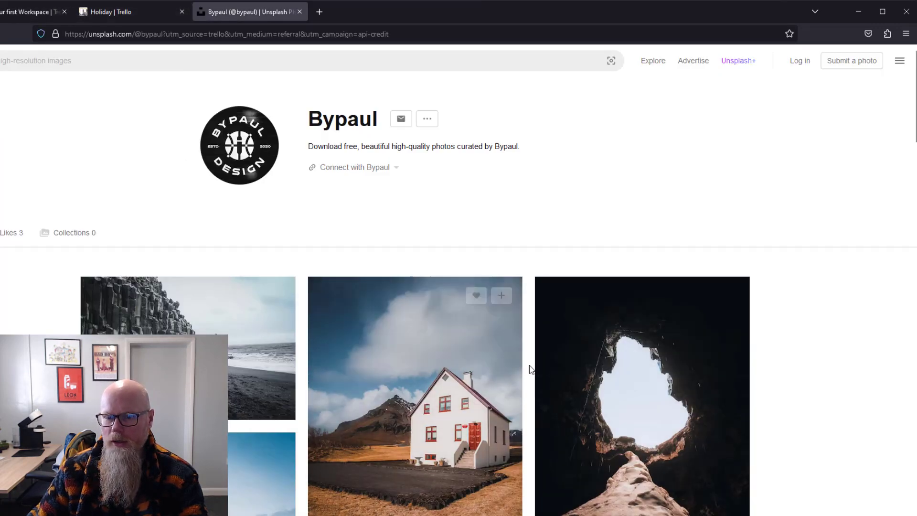
scroll(528, 368, "down", 3)
scroll(528, 368, "up", 3)
left_click(131, 14)
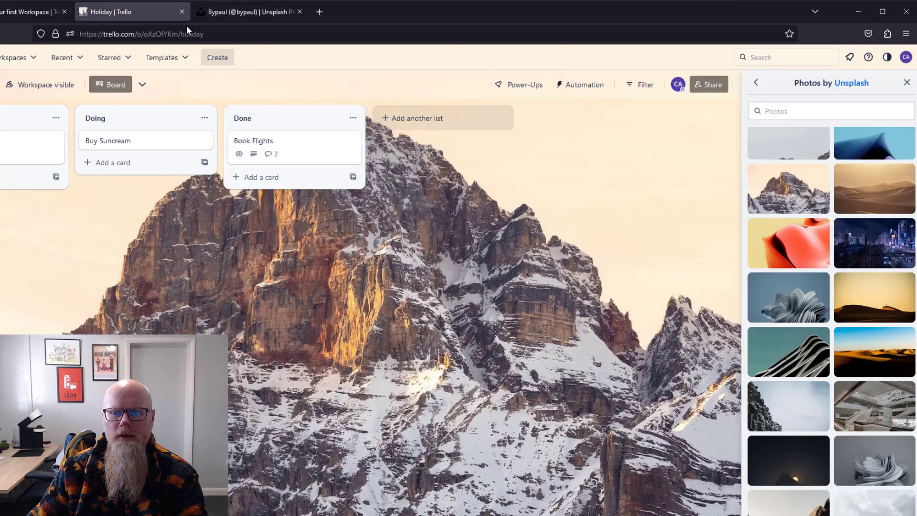
Search the Unsplash photos for "paris" and set the Eiffel Tower photo with the pink and purple sky as the board background.
left_click(793, 107)
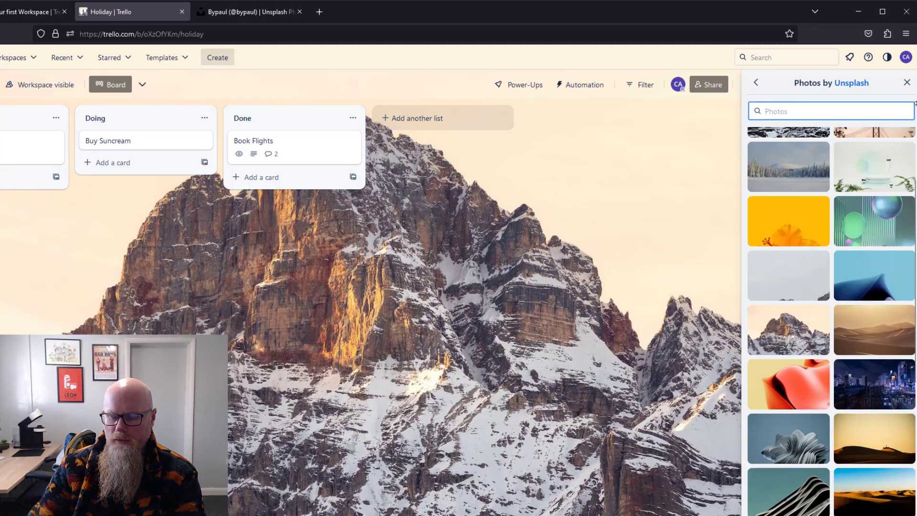
type("pan")
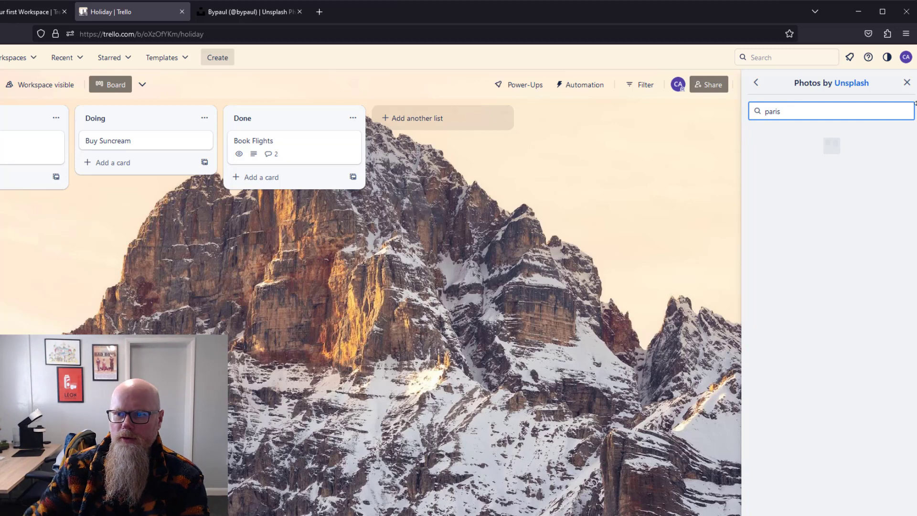
left_click(884, 155)
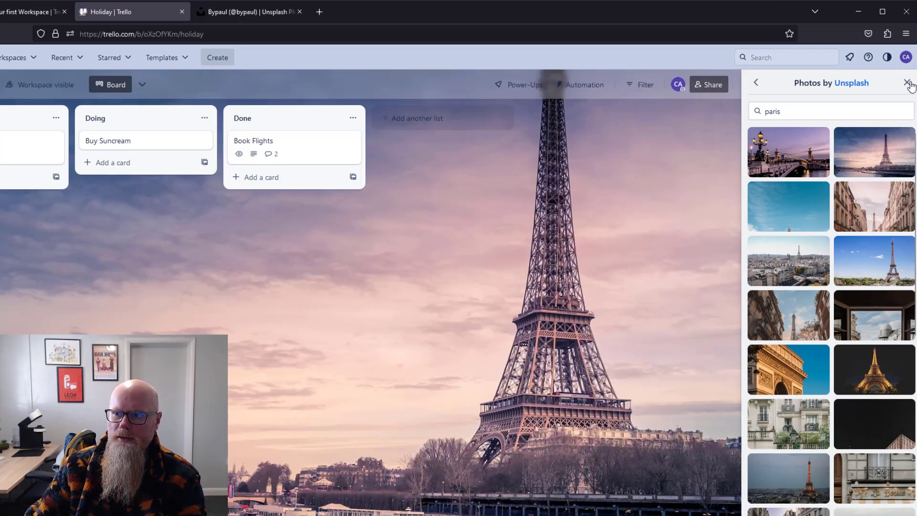
left_click(907, 82)
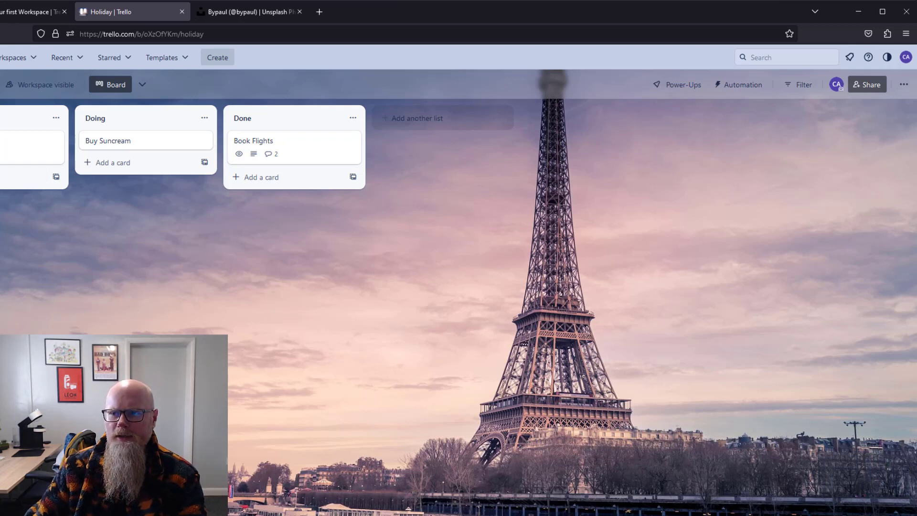
Place the green check mark sticker on the Book Flights card and the orange worried-face sticker on the Loose weight card.
left_click(905, 86)
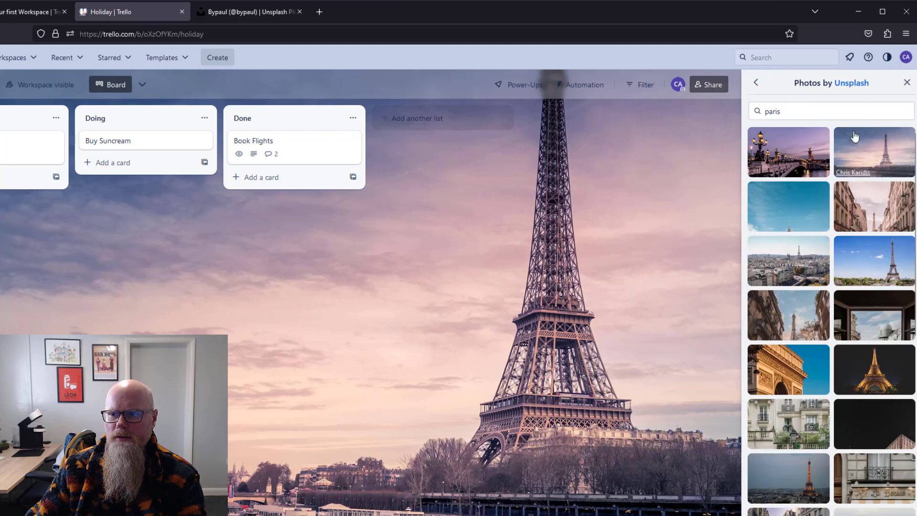
left_click(755, 84)
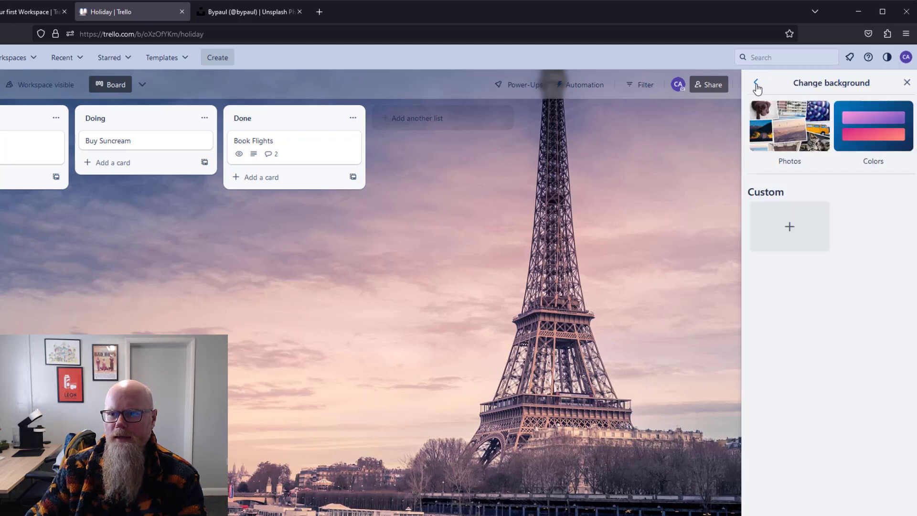
left_click(756, 84)
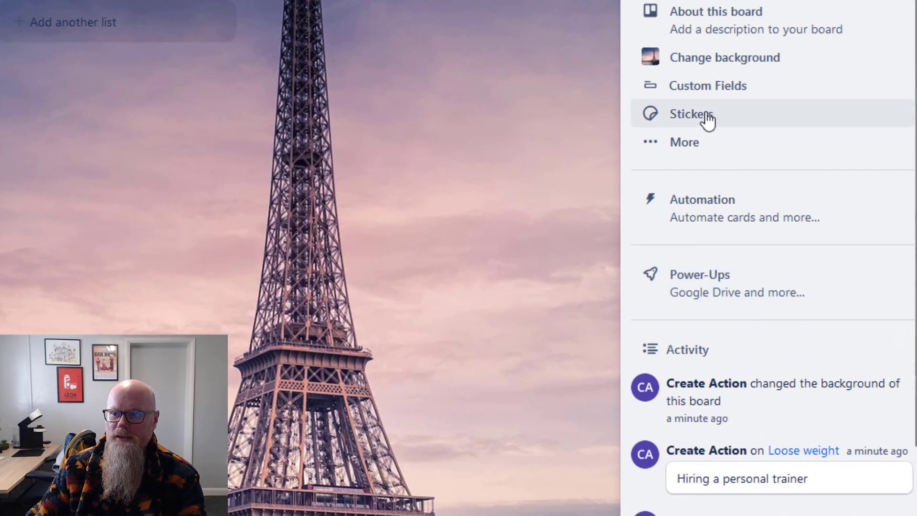
left_click(705, 115)
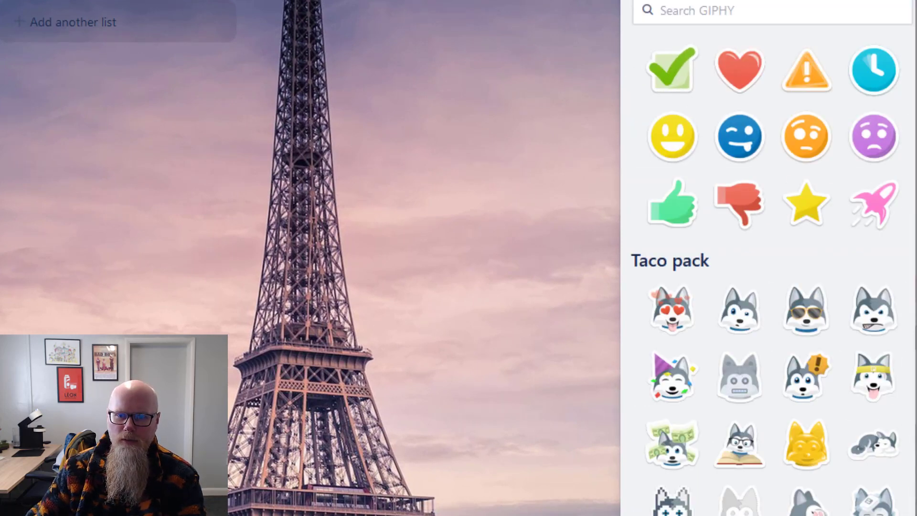
left_click_drag(673, 84, 0, 92)
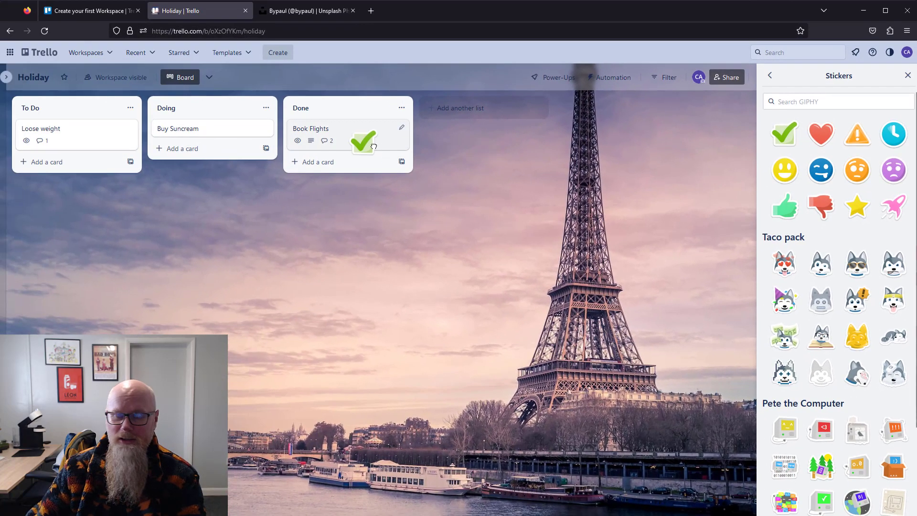
left_click_drag(373, 147, 363, 181)
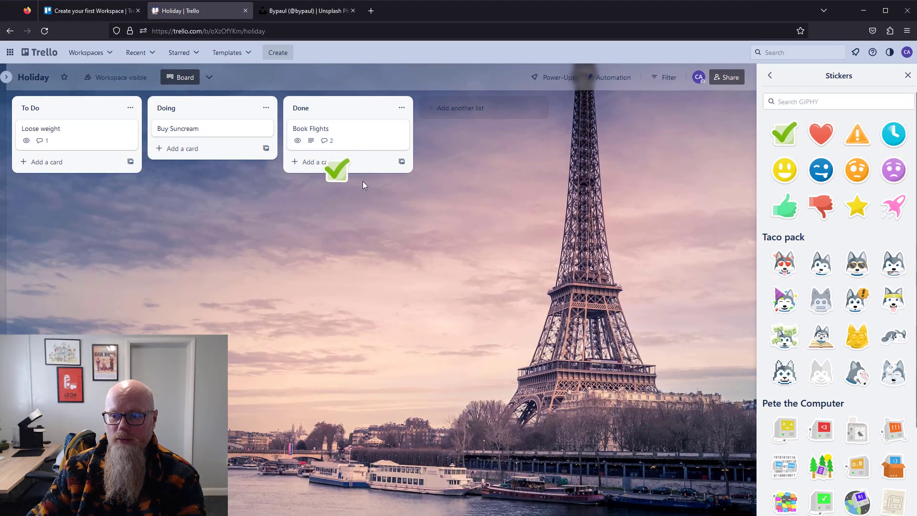
left_click_drag(776, 139, 360, 139)
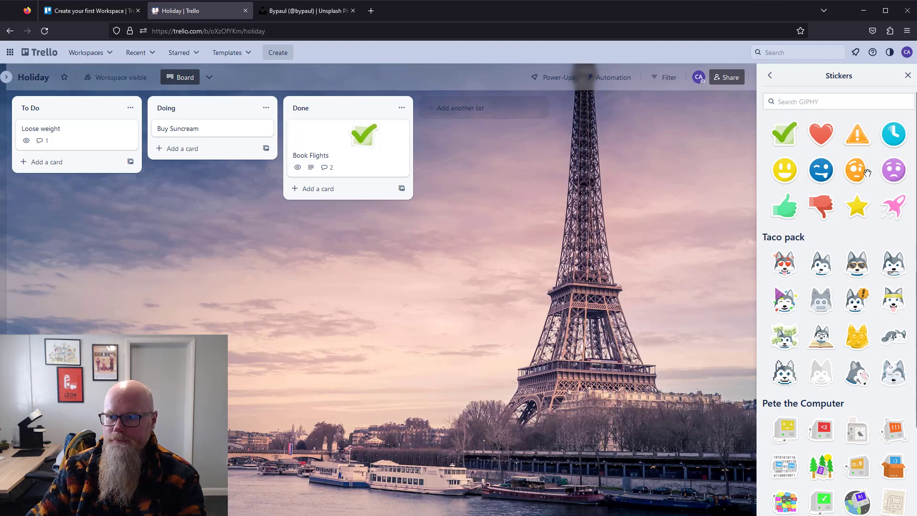
left_click_drag(867, 172, 99, 136)
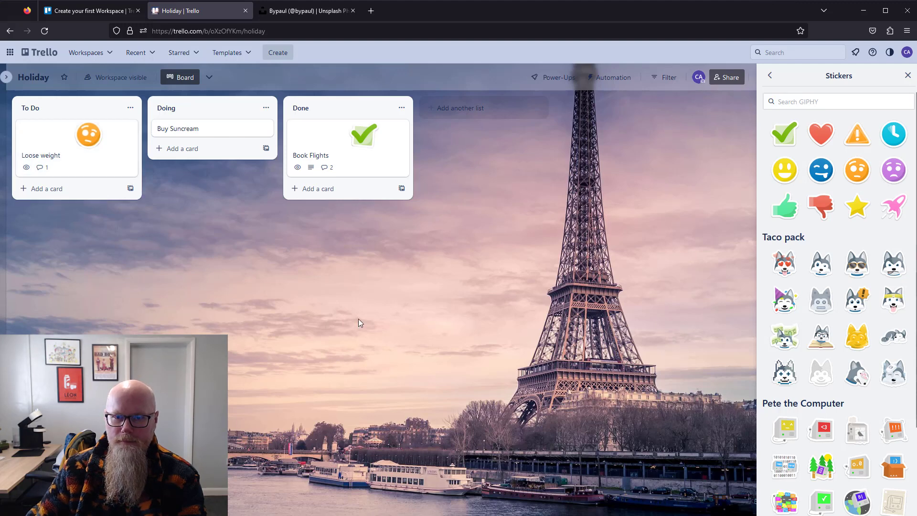
Replace the check mark sticker on Book Flights with the heart-eyed husky and add the yellow-screen computer sticker to Buy Suncream.
left_click(363, 141)
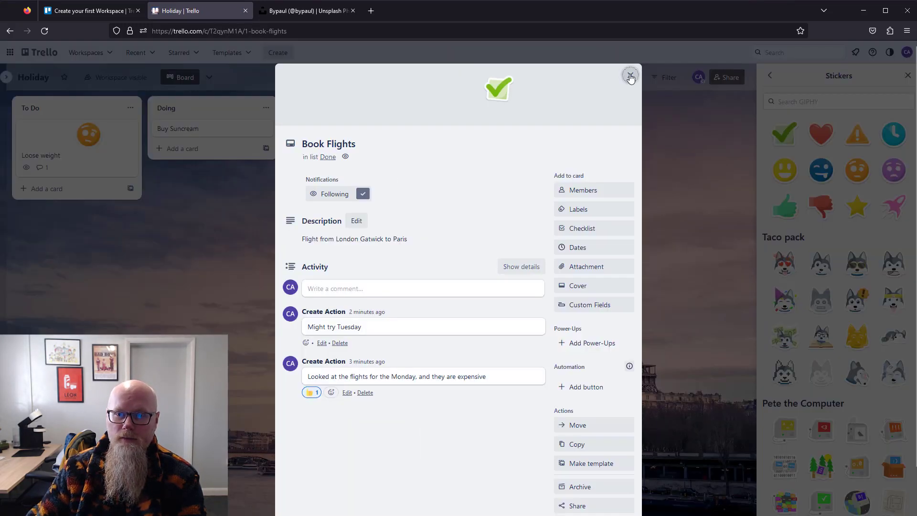
left_click(630, 75)
mouse_move(365, 138)
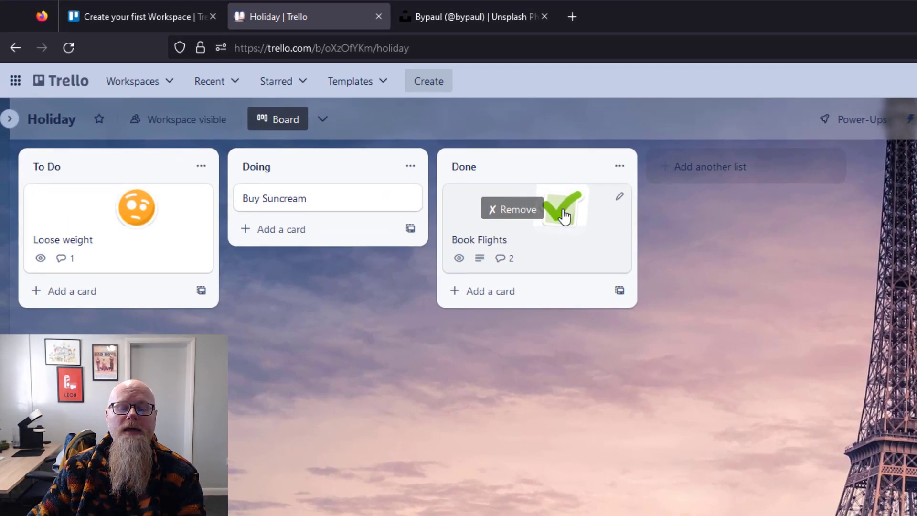
left_click(525, 211)
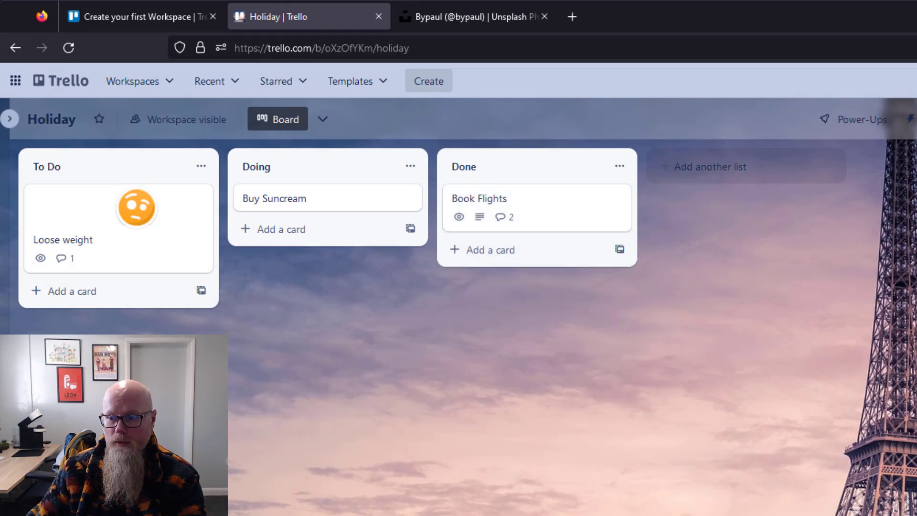
left_click_drag(879, 513, 527, 212)
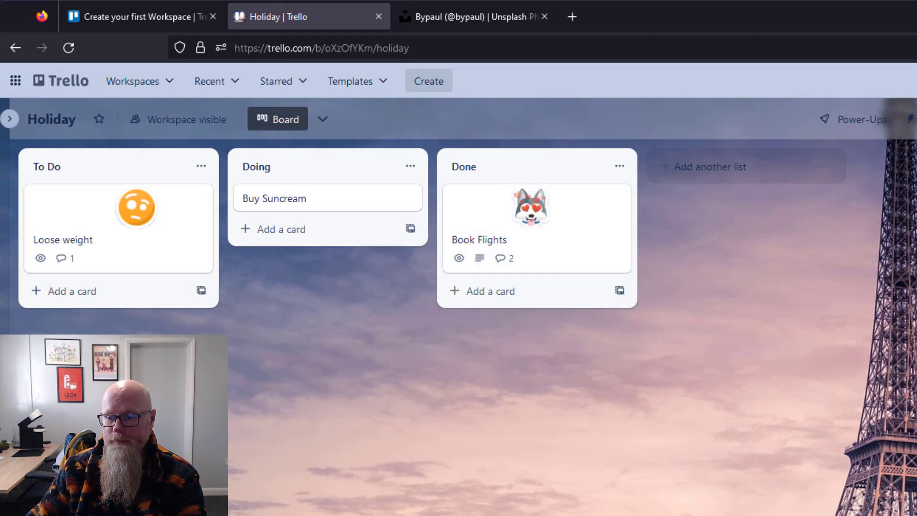
left_click_drag(878, 513, 347, 206)
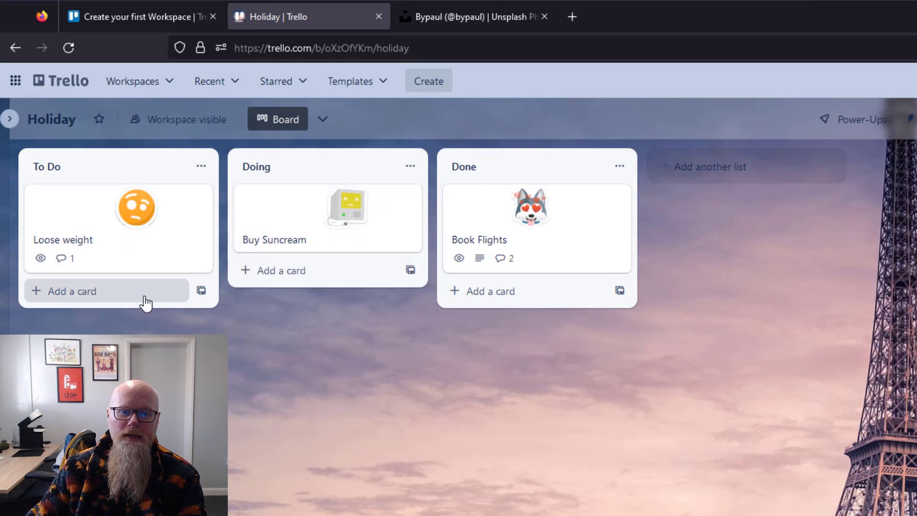
Add a card titled "Buy a new dress" to the To Do list.
left_click(72, 292)
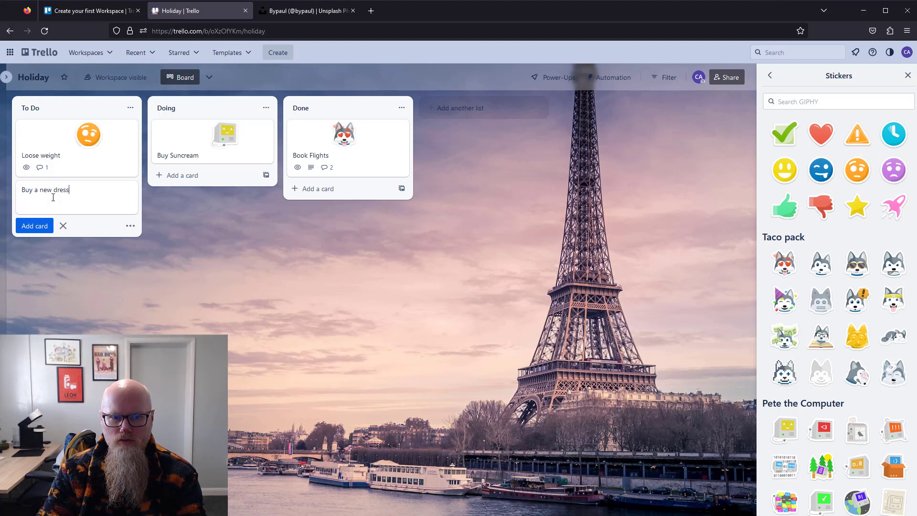
key("Return")
key("Escape")
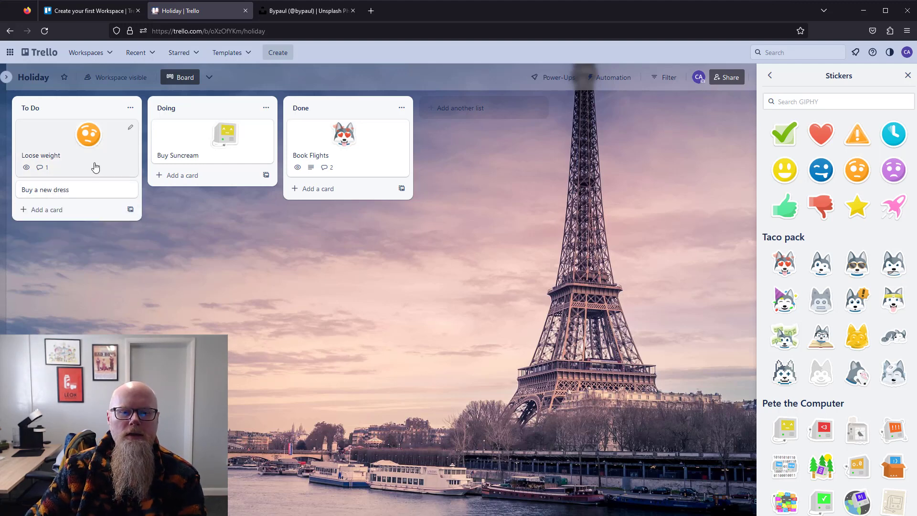
Move the Buy Suncream and Book Flights cards to the end of the To Do list.
mouse_move(72, 189)
left_mouse_down()
mouse_move(76, 131)
mouse_move(53, 162)
mouse_move(57, 188)
left_mouse_up()
left_click_drag(227, 147, 125, 223)
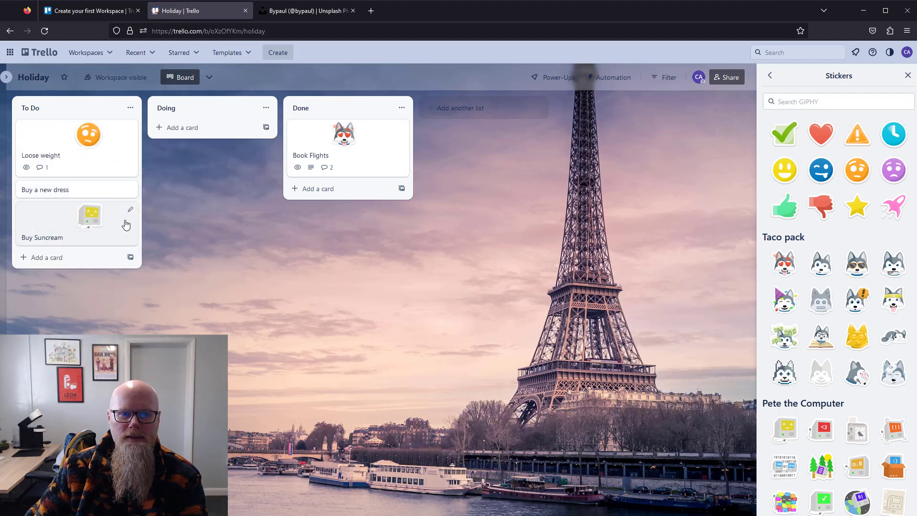
left_click_drag(334, 143, 119, 280)
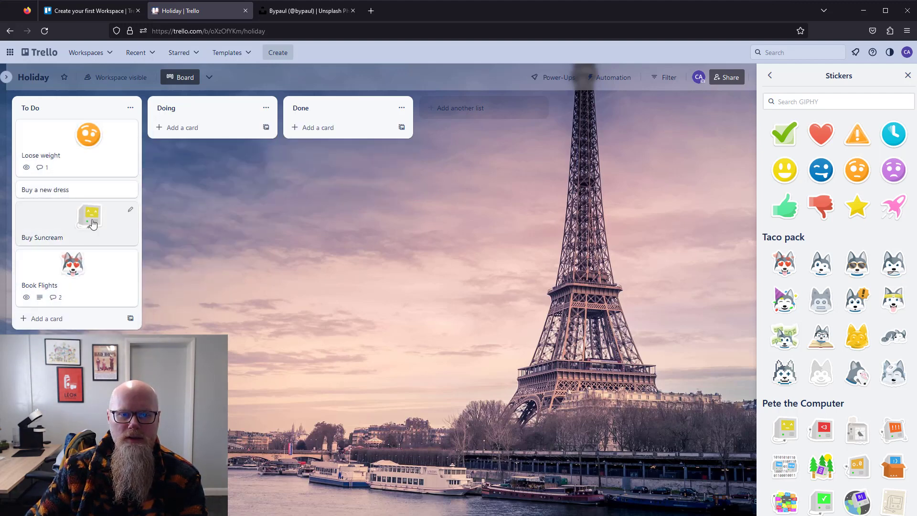
Reorder the To Do cards as Book Flights, Loose weight, Buy a new dress and Buy Suncream.
left_click_drag(93, 224, 95, 120)
left_click_drag(109, 201, 102, 138)
left_click_drag(97, 285, 98, 196)
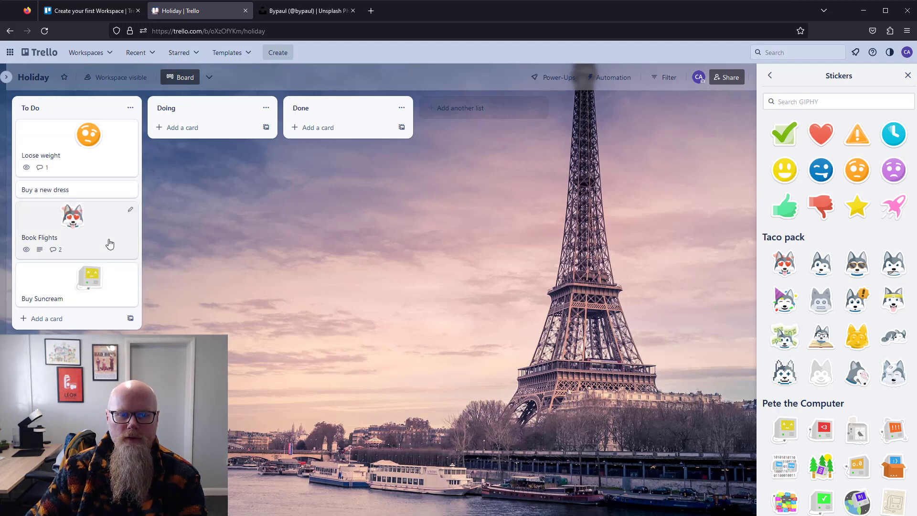
left_click_drag(109, 244, 97, 143)
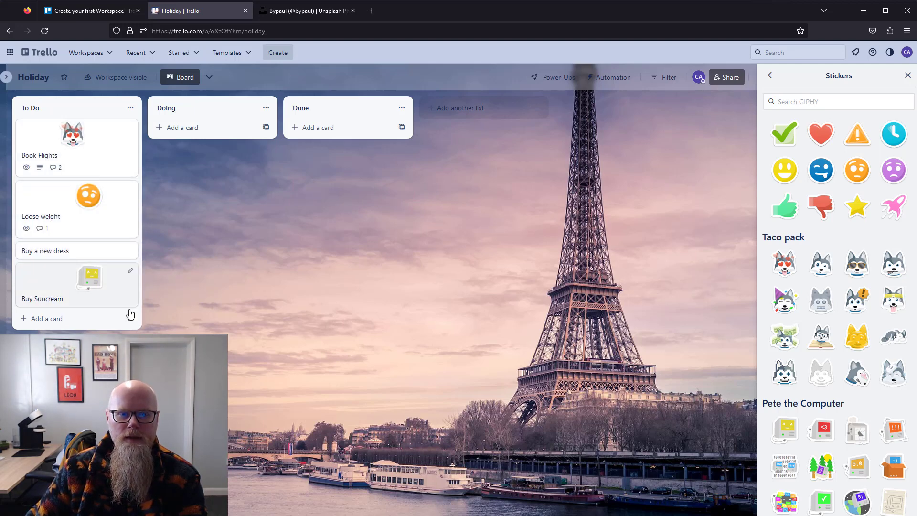
Attach couple.png from the Pictures folder to the "Buy a new dress" card, leaving the description empty, and close the card.
left_click(85, 252)
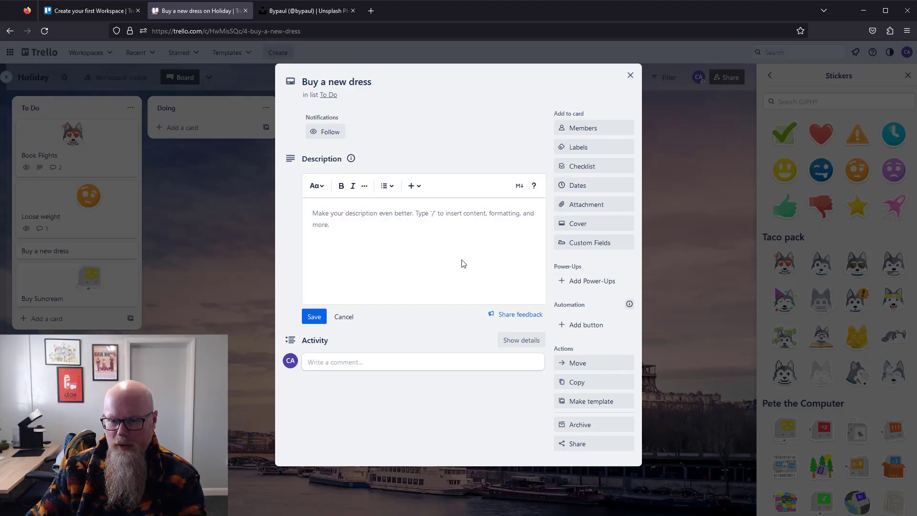
left_click(381, 216)
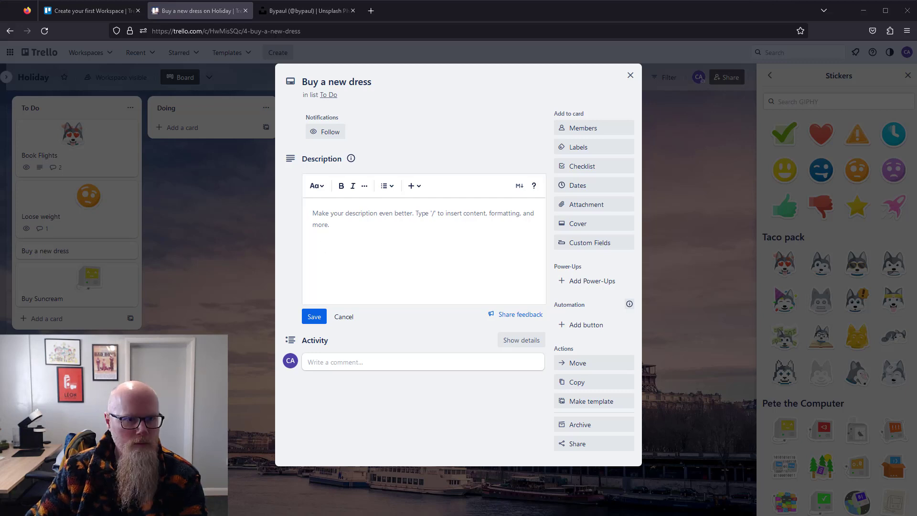
left_click_drag(324, 241, 406, 292)
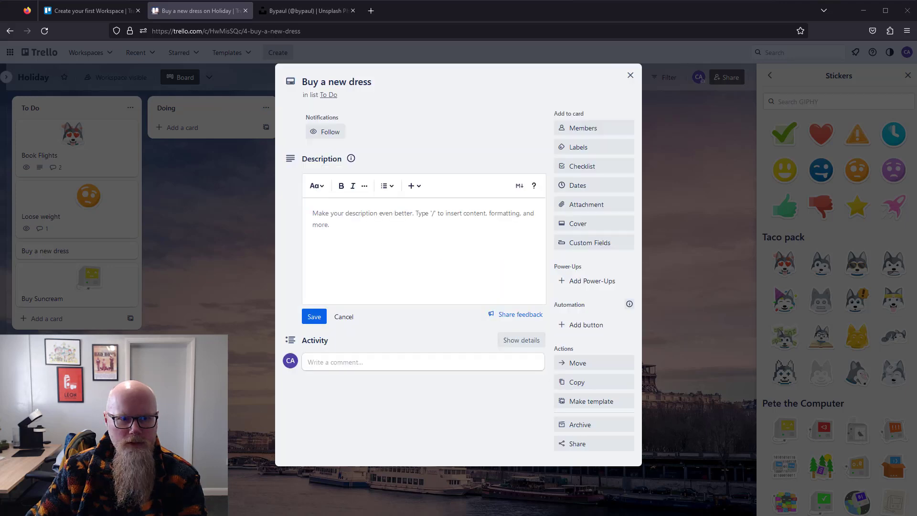
left_click_drag(0, 43, 138, 57)
left_click_drag(226, 214, 423, 277)
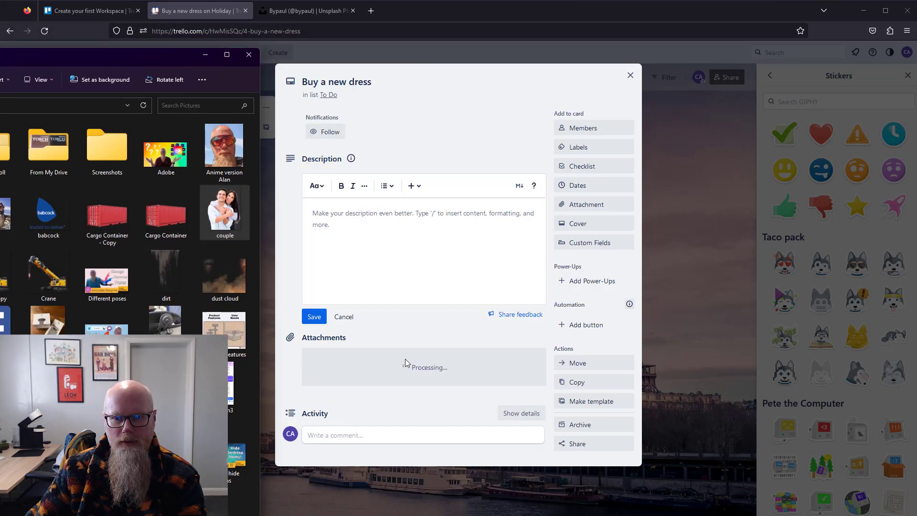
left_click_drag(168, 56, 0, 56)
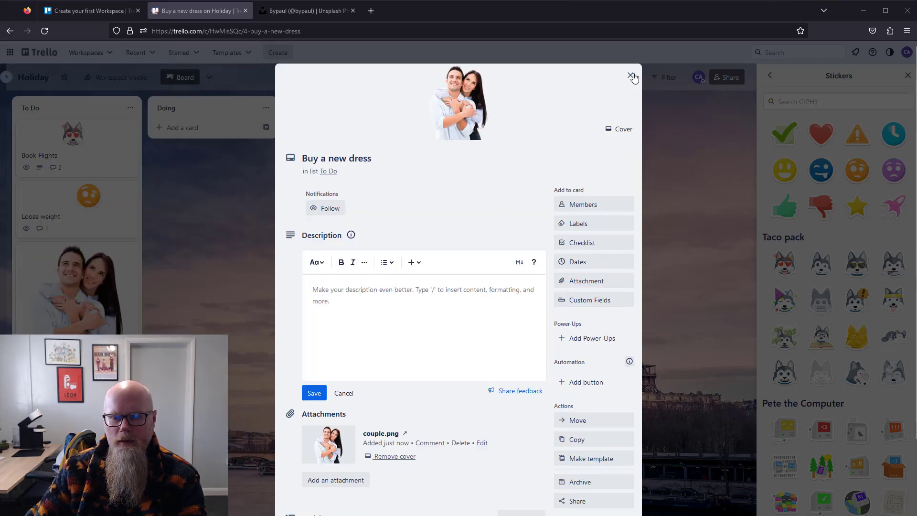
left_click(314, 393)
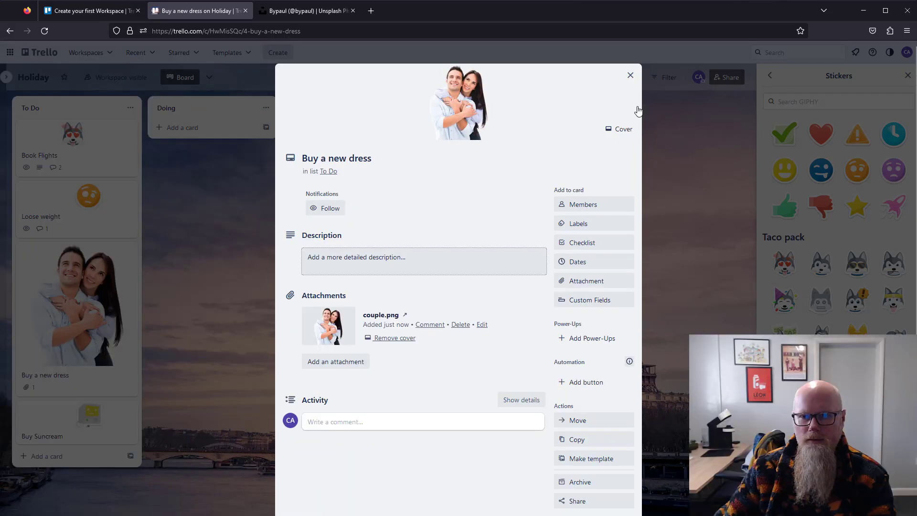
left_click(631, 76)
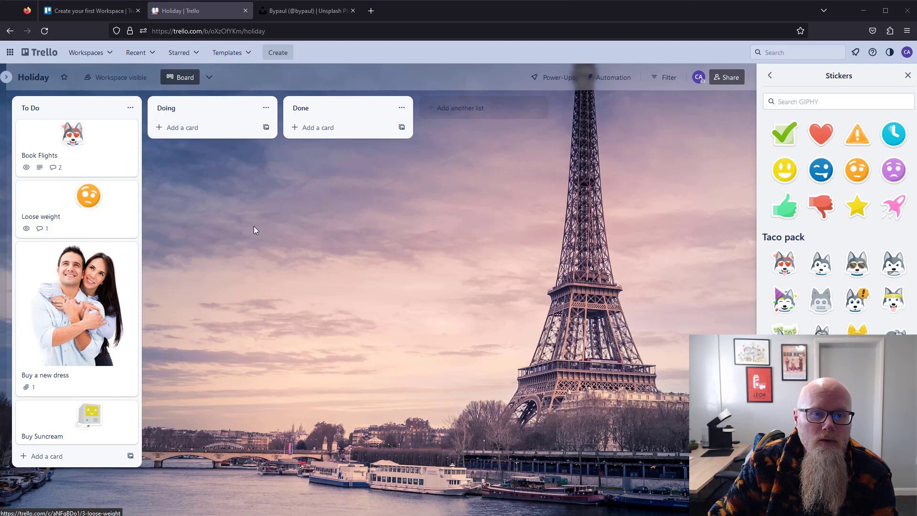
Move the "Buy a new dress" card to the Done list and review its attachment and comment sections.
left_click_drag(110, 305, 458, 265)
left_click(381, 237)
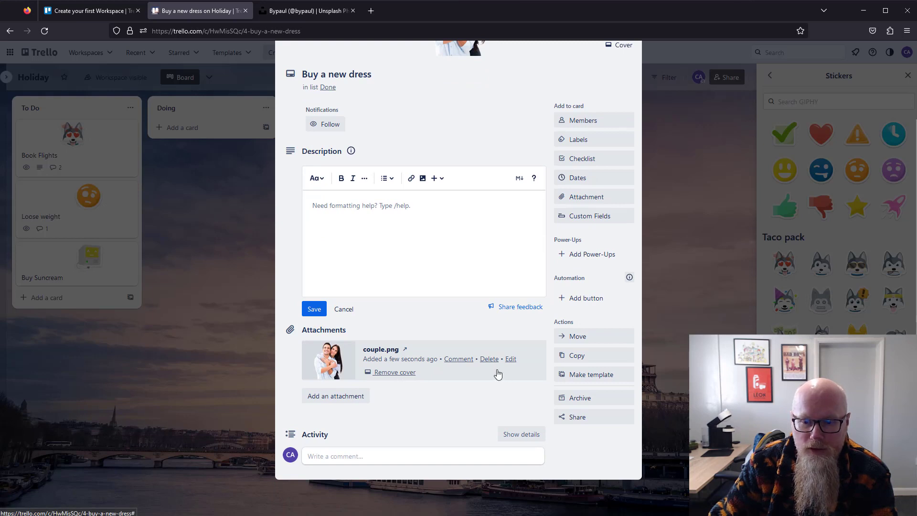
scroll(450, 395, "up", 2)
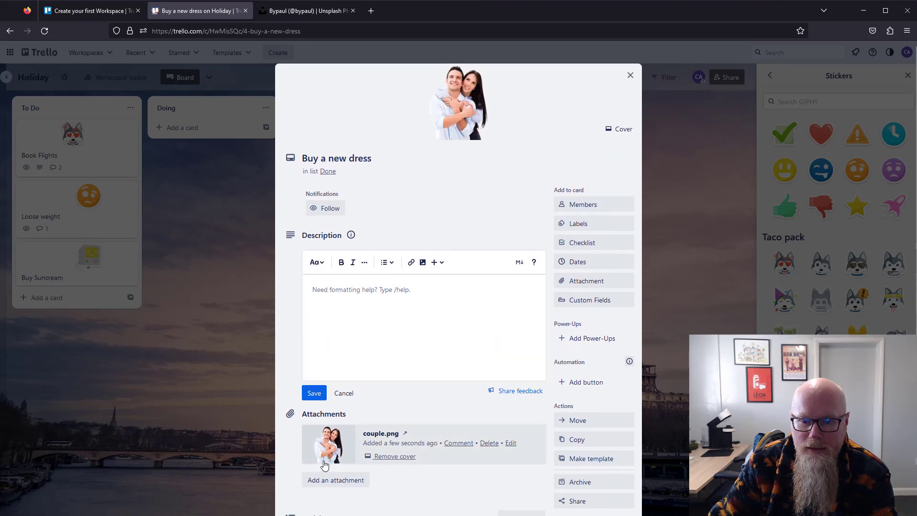
scroll(445, 397, "down", 2)
left_click(387, 456)
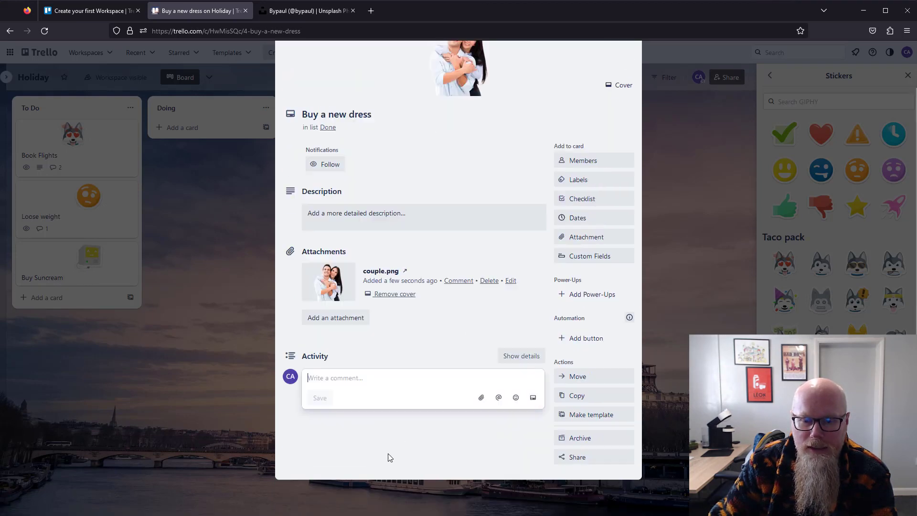
scroll(442, 311, "up", 1)
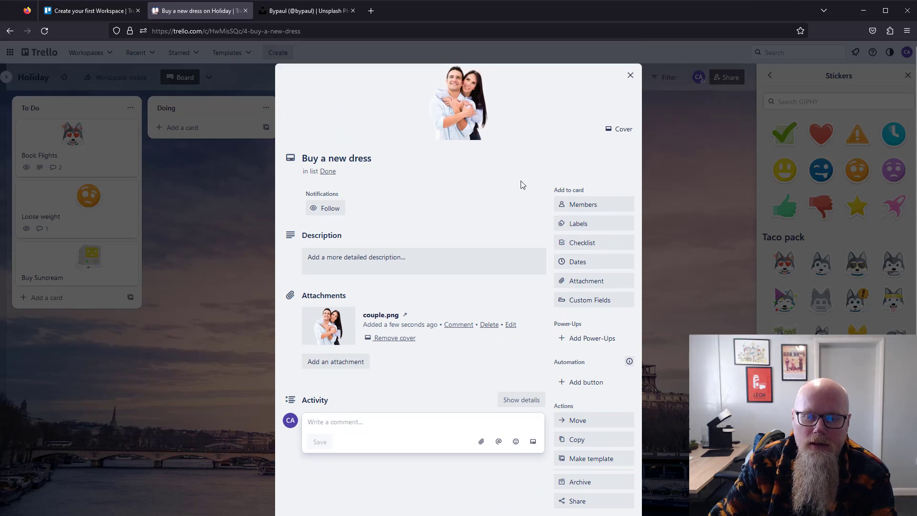
left_click(630, 75)
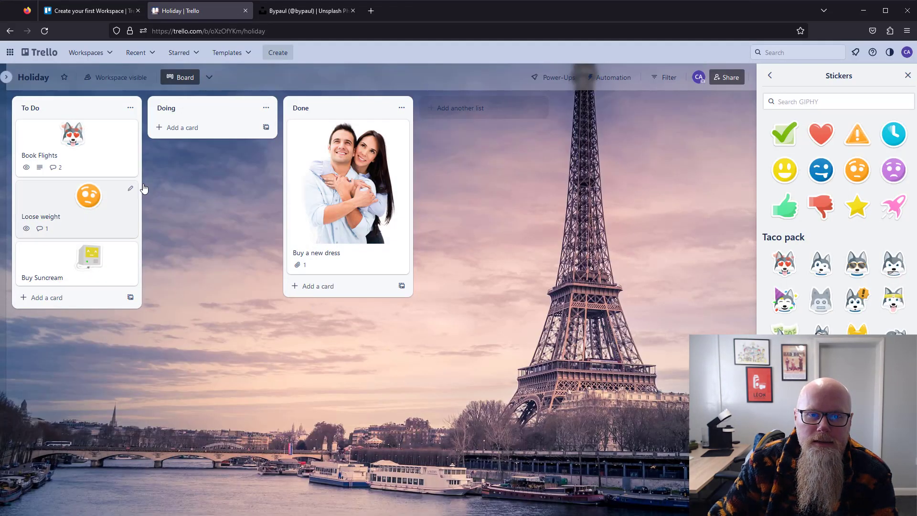
Move the "Buy a new dress" card to the Doing list and view the Loose weight card's details.
left_click_drag(335, 191, 210, 201)
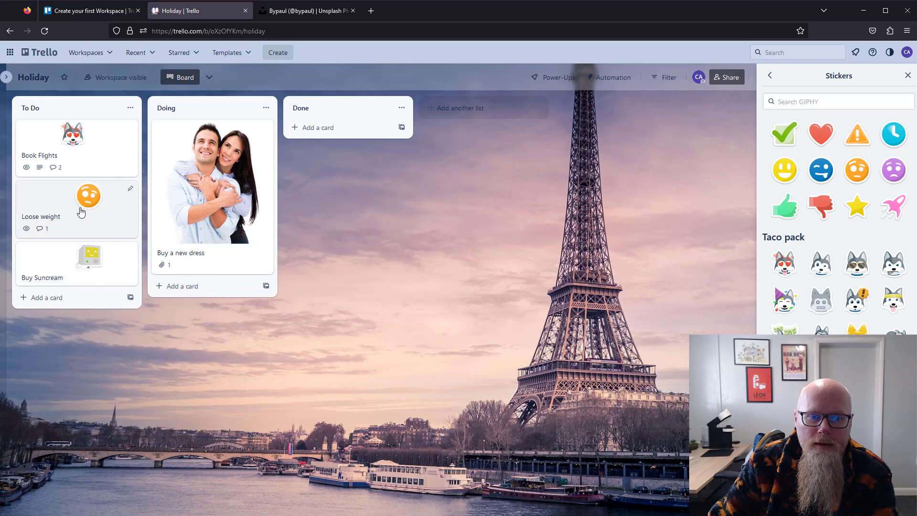
left_click(97, 218)
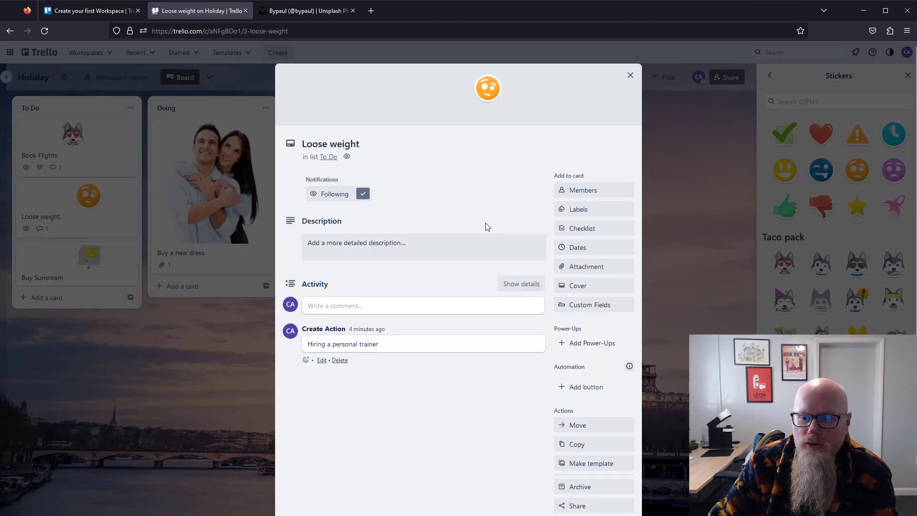
scroll(575, 294, "down", 2)
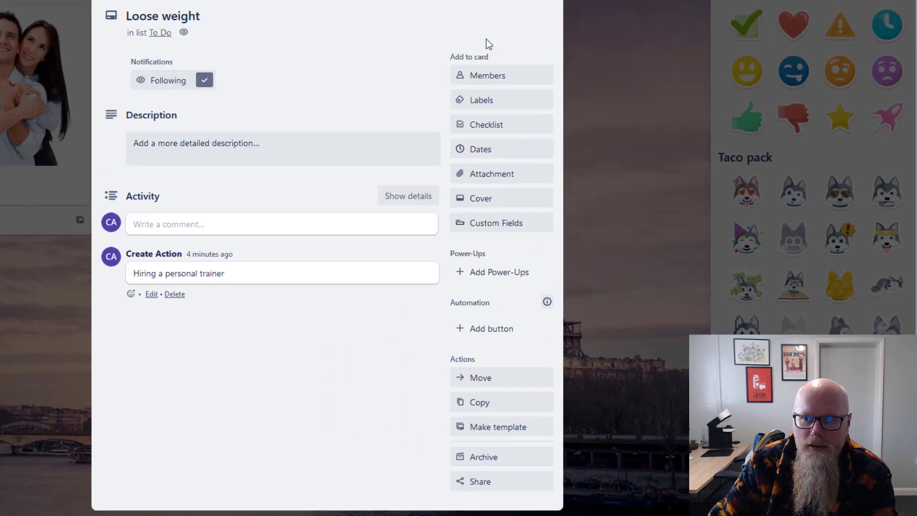
scroll(487, 39, "up", 1)
left_click(630, 74)
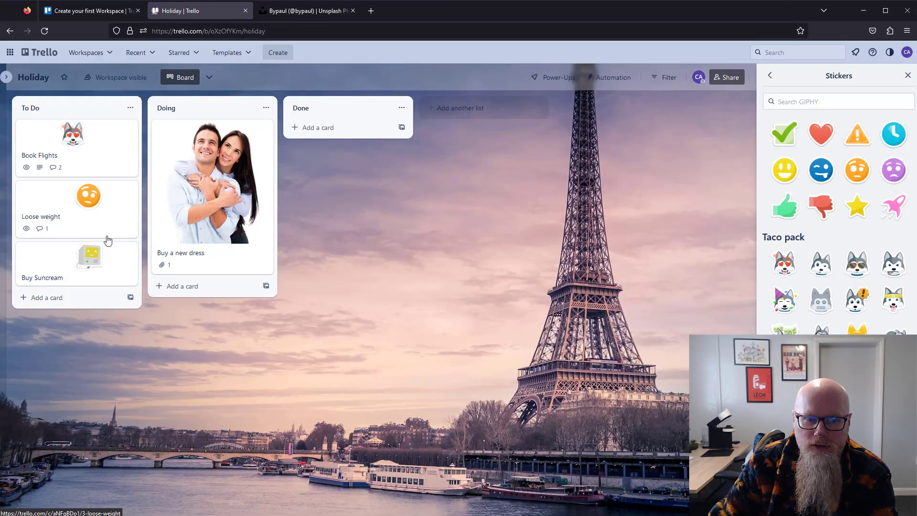
Archive the Loose weight card and permanently delete it.
left_click(67, 208)
scroll(619, 385, "down", 2)
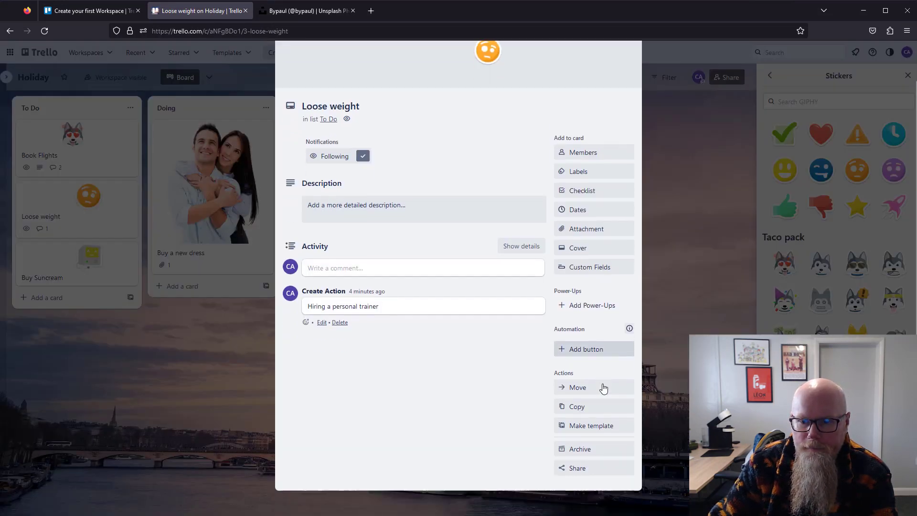
left_click(580, 438)
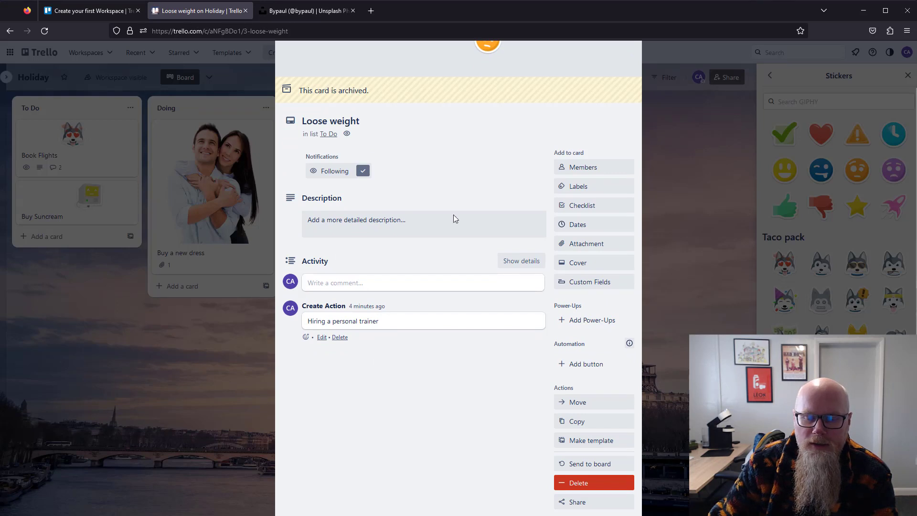
left_click(587, 484)
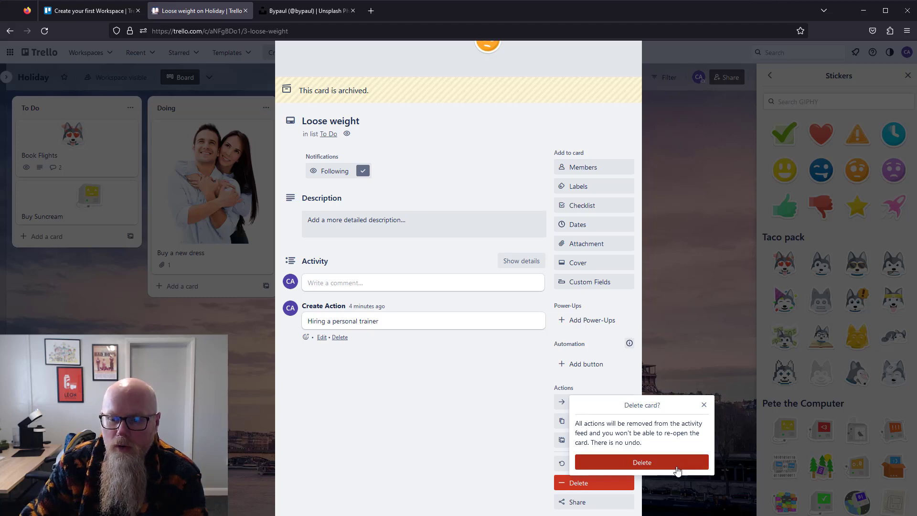
left_click(673, 470)
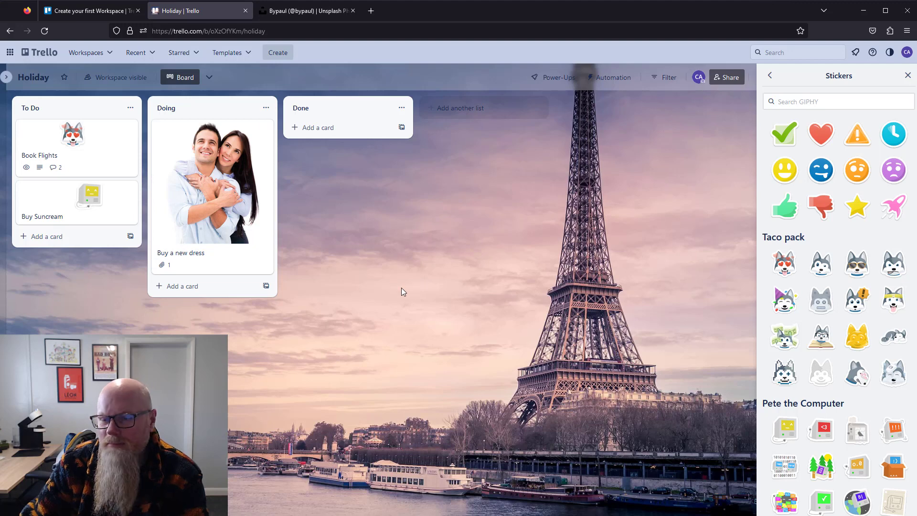
Go to the Boards page, bring the browser window with the LINNWORKS board into view, enlarge it and examine its lists.
left_click(49, 57)
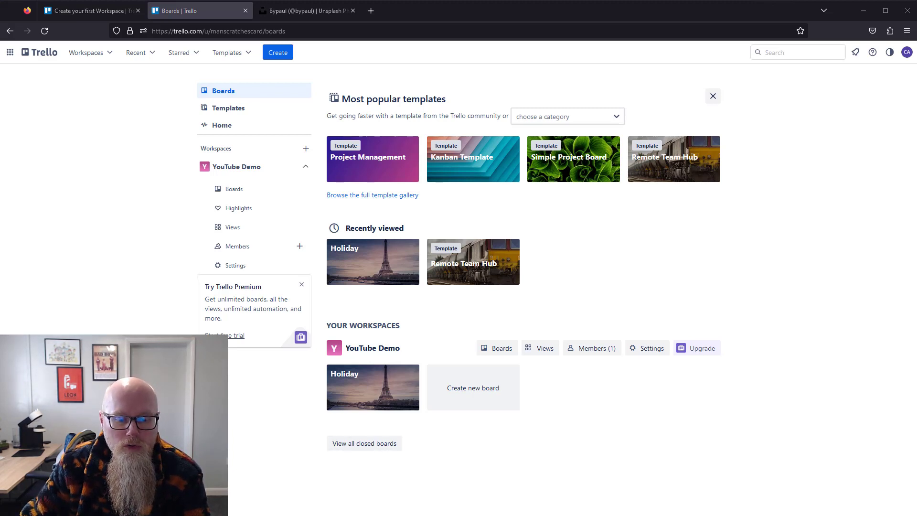
left_click_drag(0, 74, 369, 53)
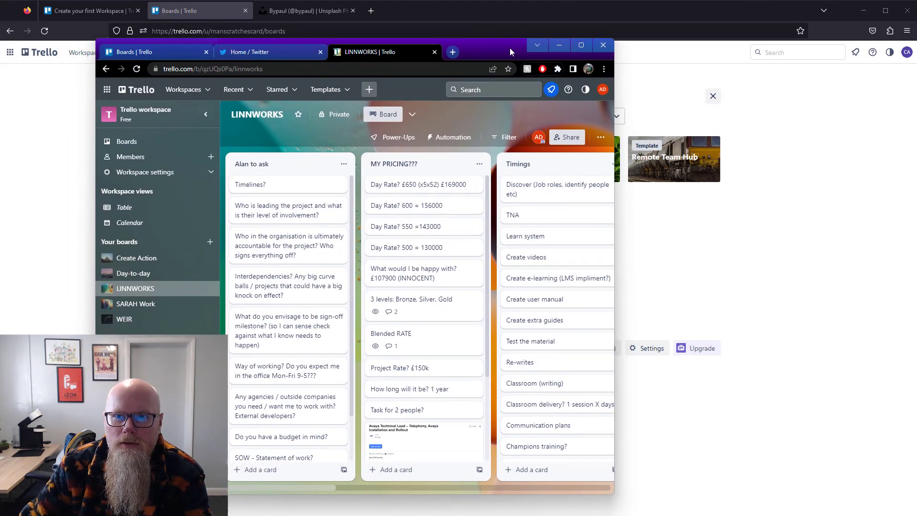
left_click_drag(500, 47, 403, 8)
left_click_drag(520, 445, 916, 446)
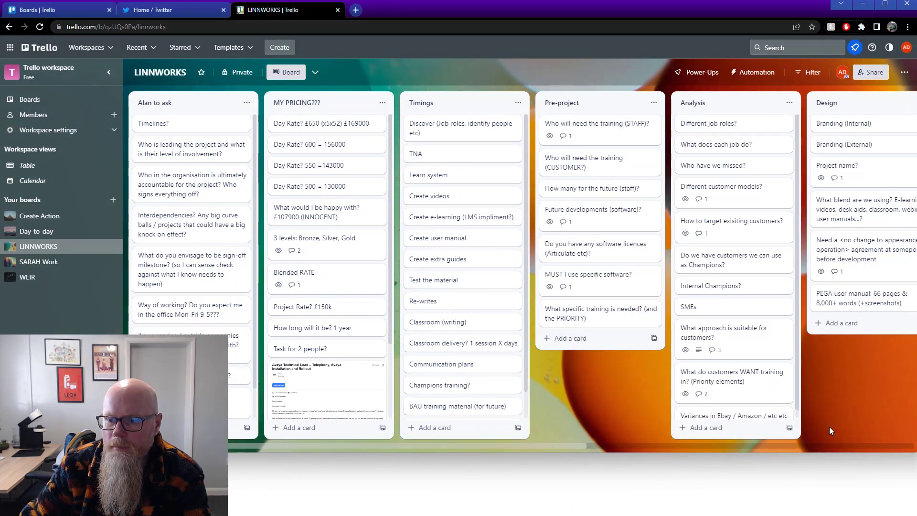
left_click_drag(812, 452, 806, 514)
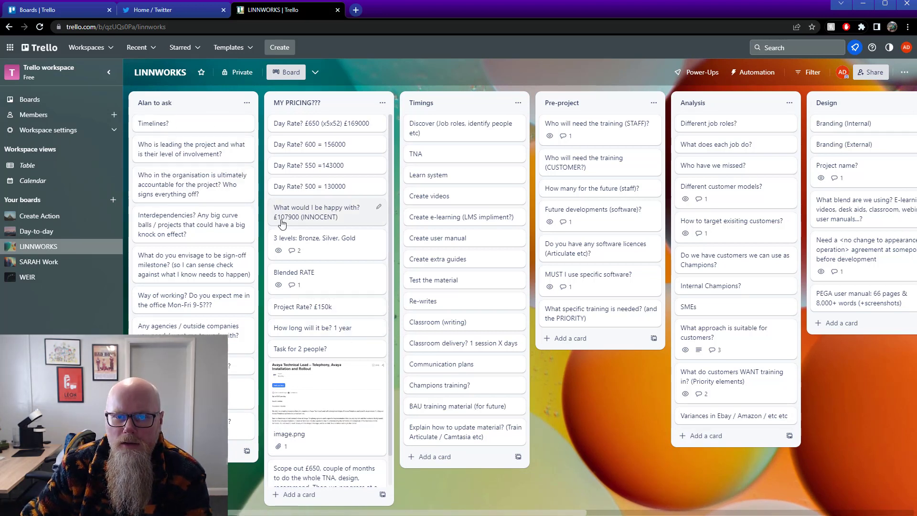
scroll(340, 228, "down", 1)
scroll(327, 218, "up", 1)
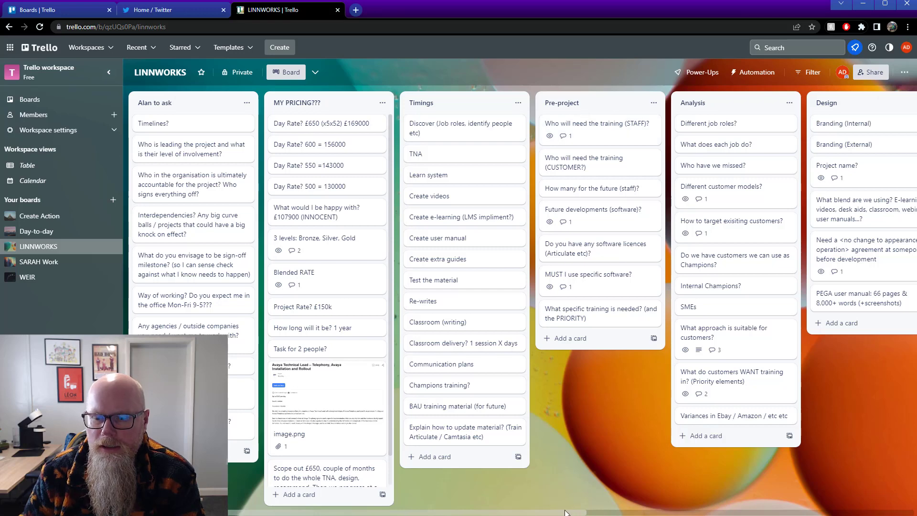
left_click_drag(570, 514, 492, 514)
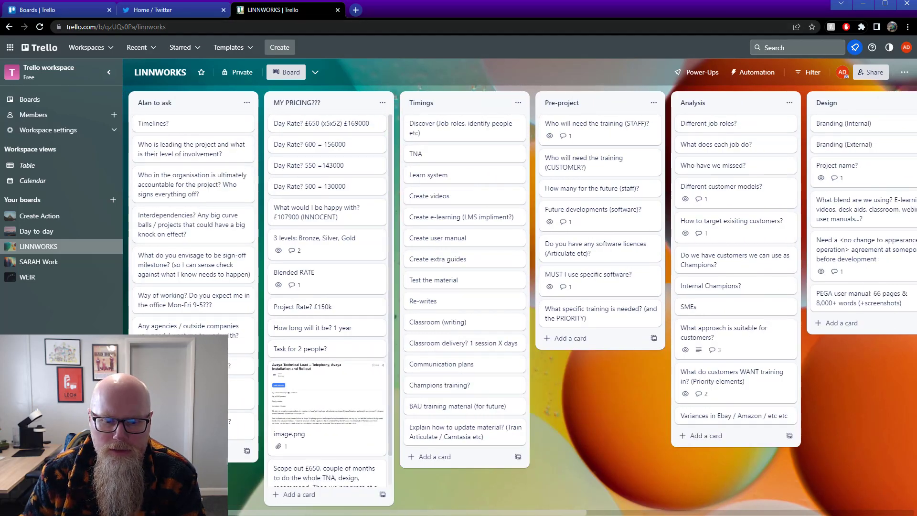
Move the LINNWORKS window out of the way and open the Holiday board from the Boards page.
left_click_drag(529, 4, 500, 310)
left_click(368, 269)
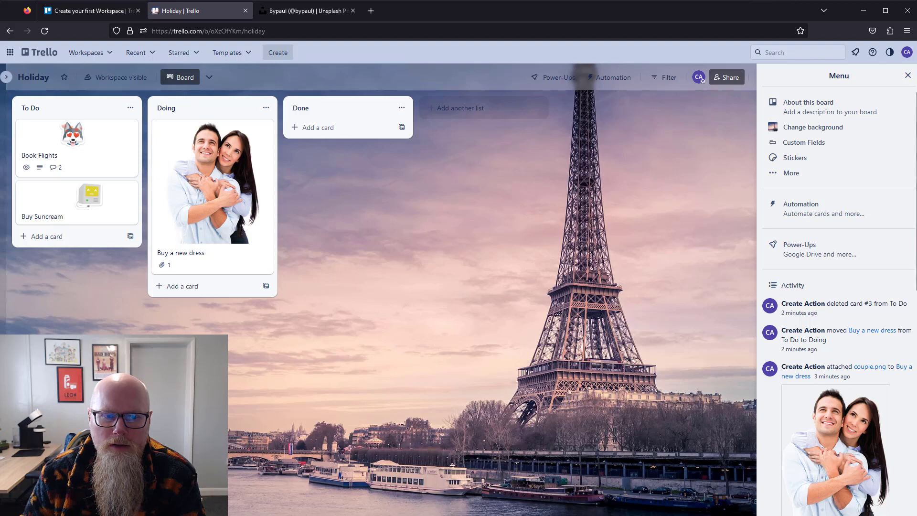
Switch back to the LINNWORKS board window and examine its remaining lists and the comments on the "3 levels: Bronze, Silver, Gold" card.
key("alt+Tab")
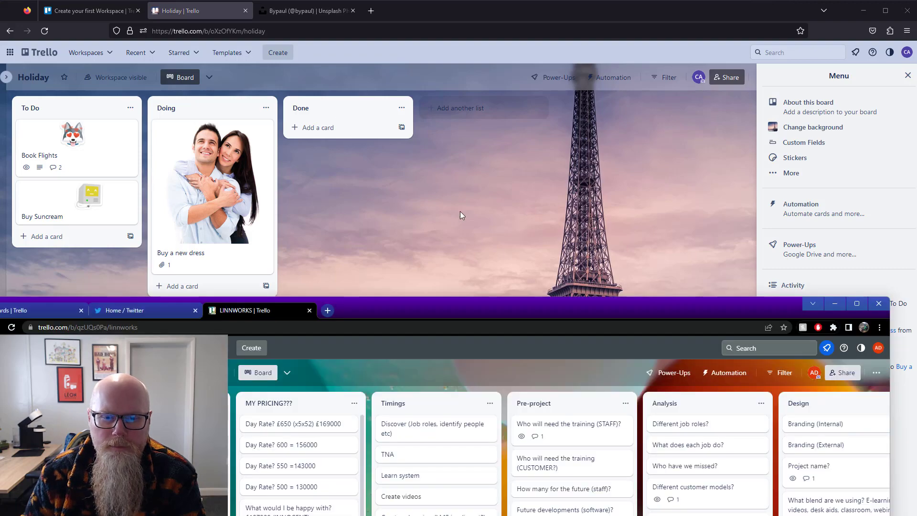
left_click_drag(494, 308, 531, 4)
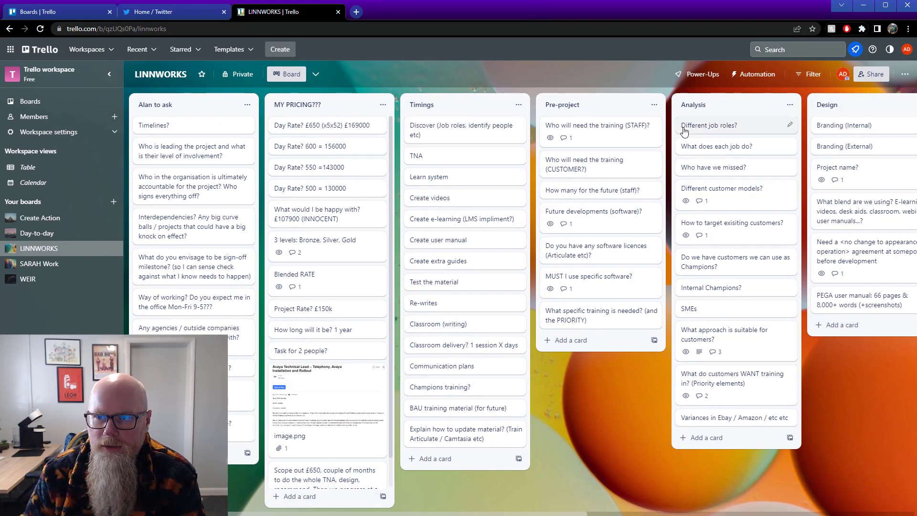
left_click_drag(261, 515, 491, 514)
left_click_drag(300, 305, 306, 251)
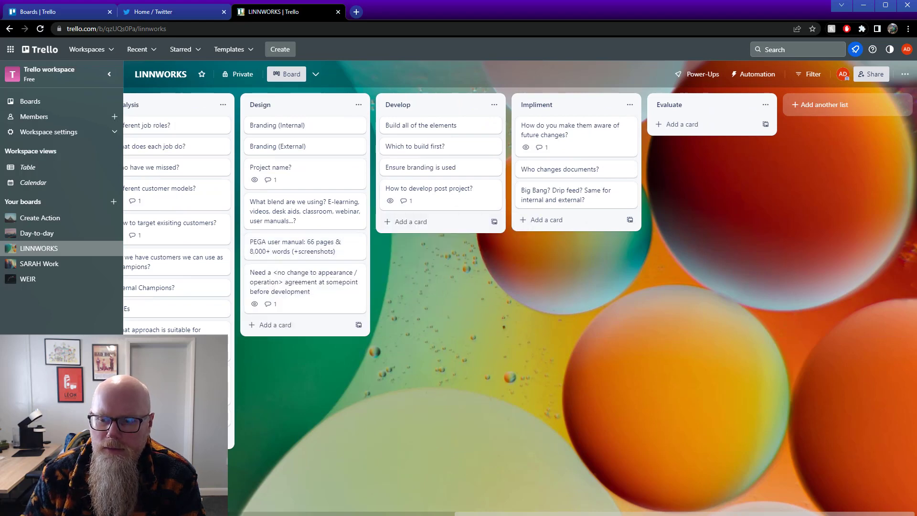
left_click_drag(559, 514, 233, 511)
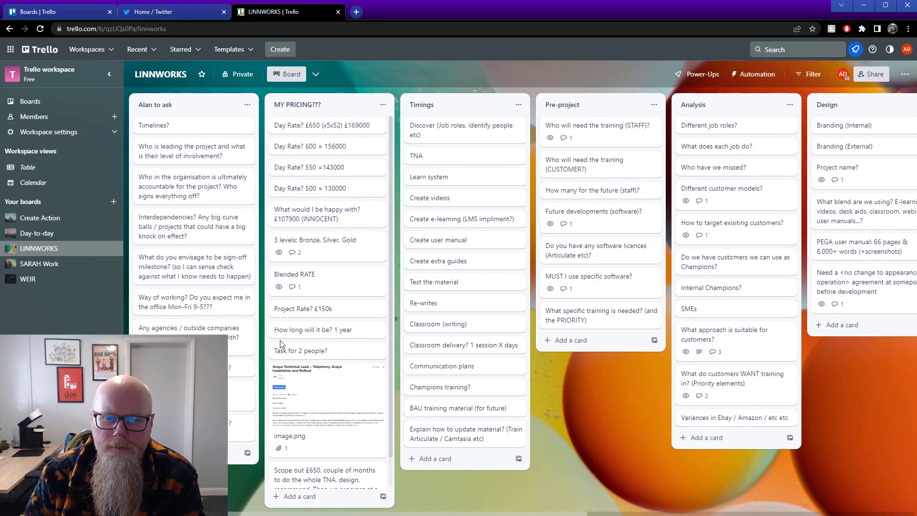
left_click(313, 253)
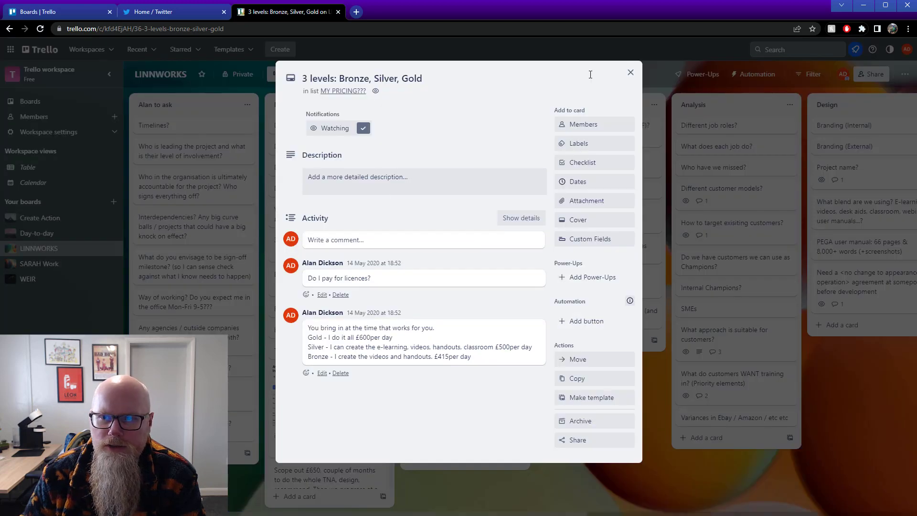
left_click(630, 72)
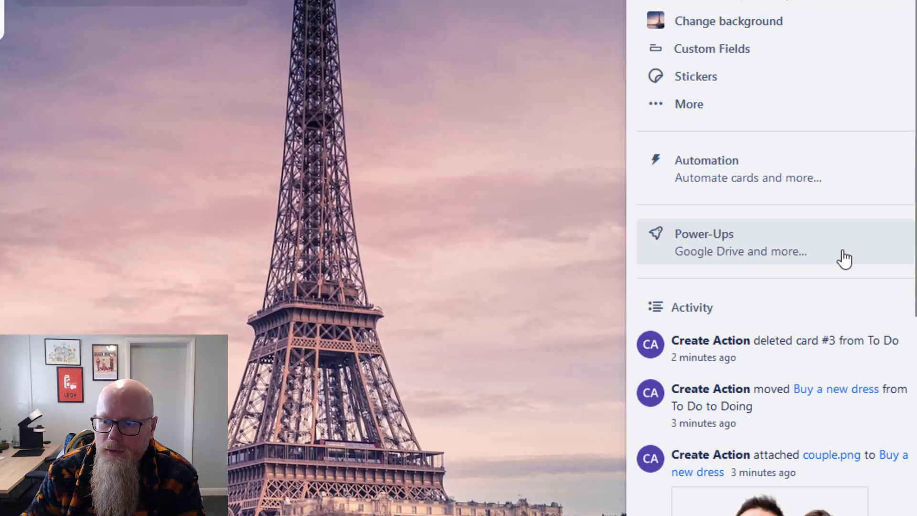
Open the Holiday board's Power-Ups directory, browse the featured, integration, essential and other Power-Ups, and return to the board.
left_click(814, 249)
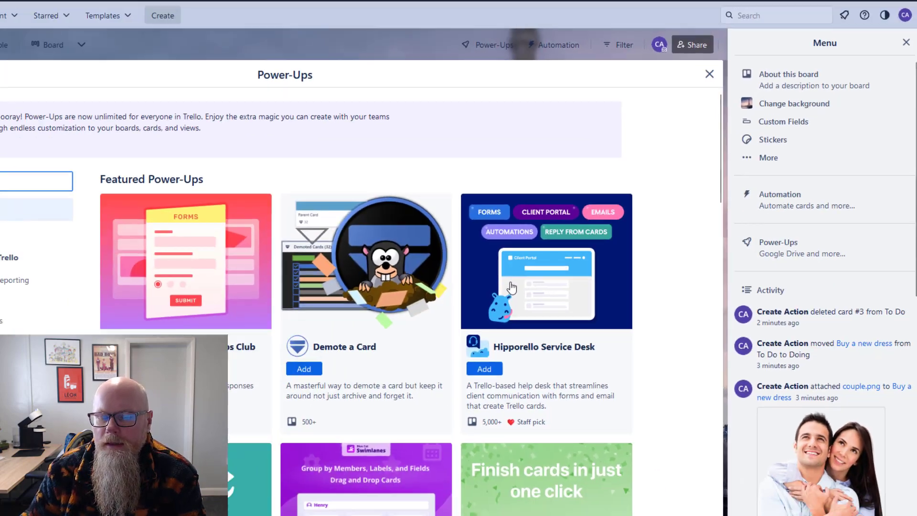
scroll(621, 256, "down", 1)
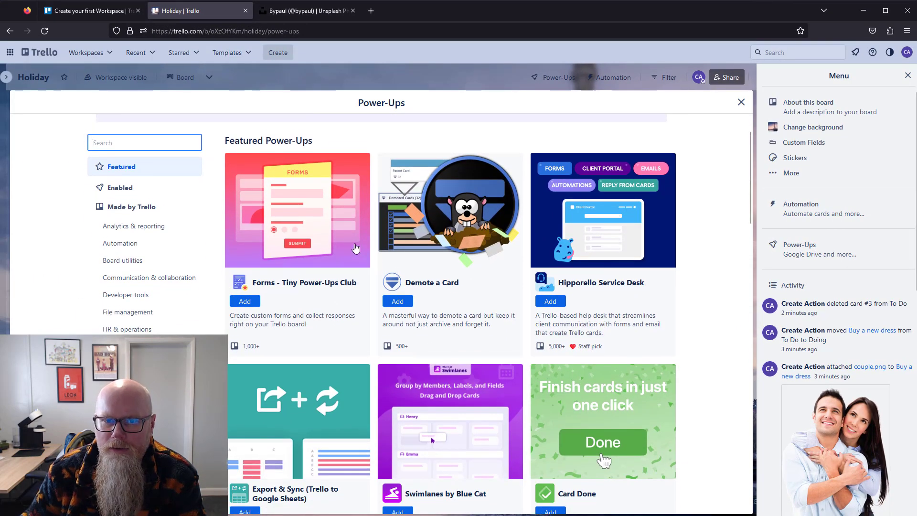
scroll(353, 253, "up", 1)
scroll(621, 315, "down", 1)
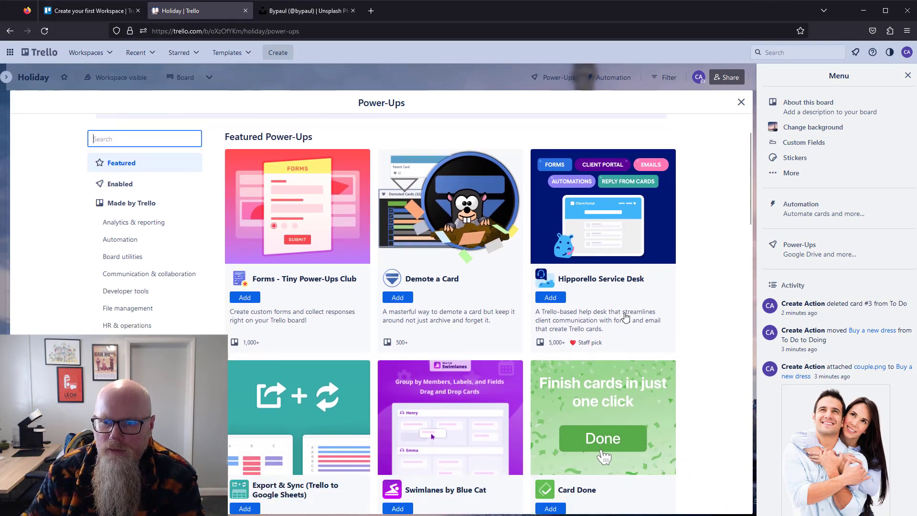
scroll(676, 383, "down", 2)
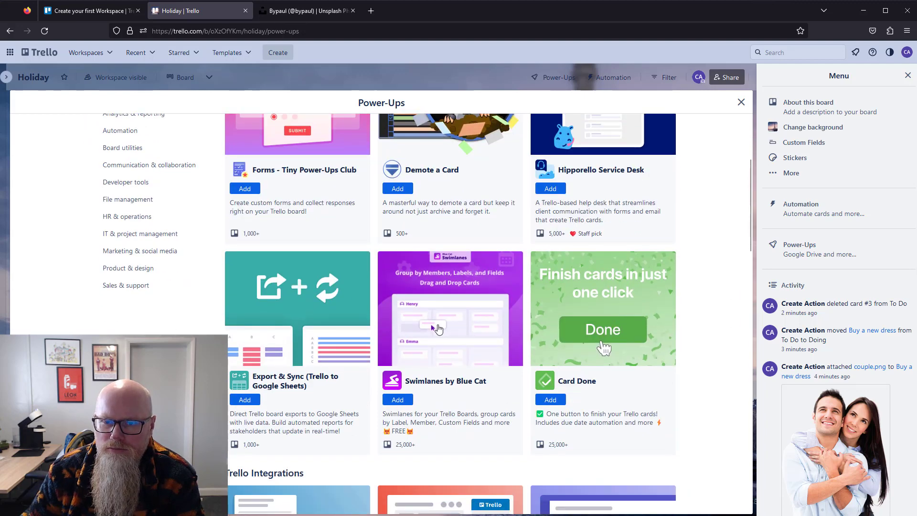
scroll(594, 340, "down", 2)
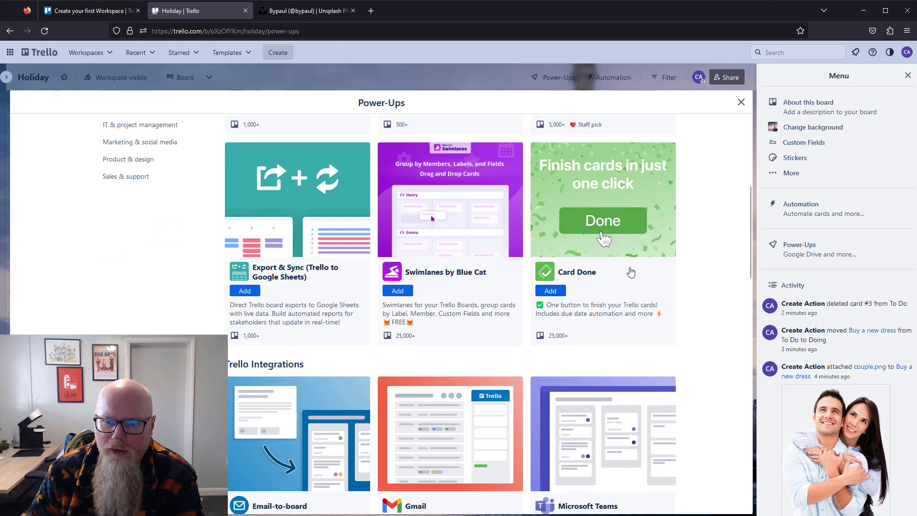
scroll(668, 266, "down", 5)
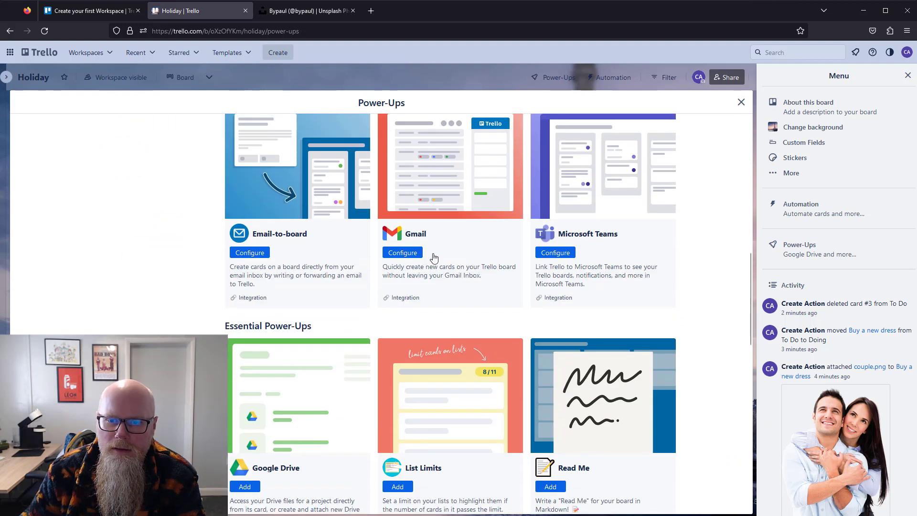
scroll(646, 271, "up", 10)
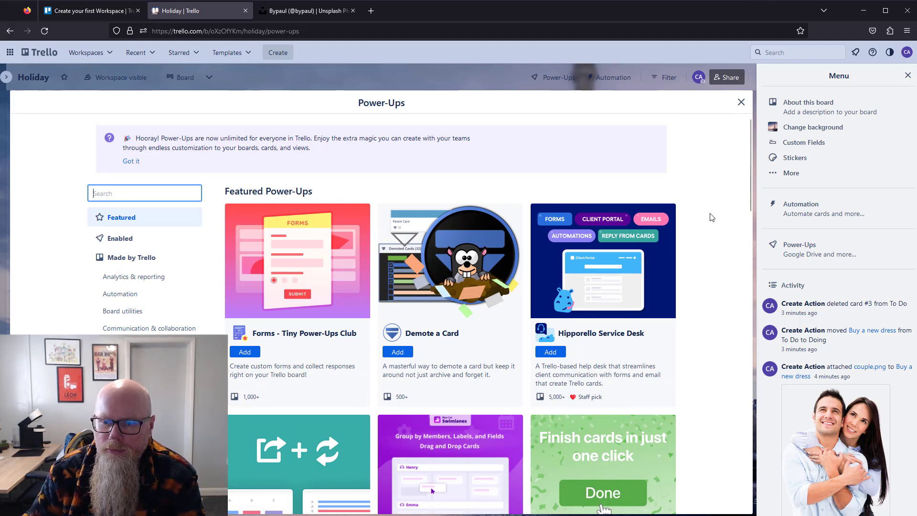
scroll(715, 249, "down", 9)
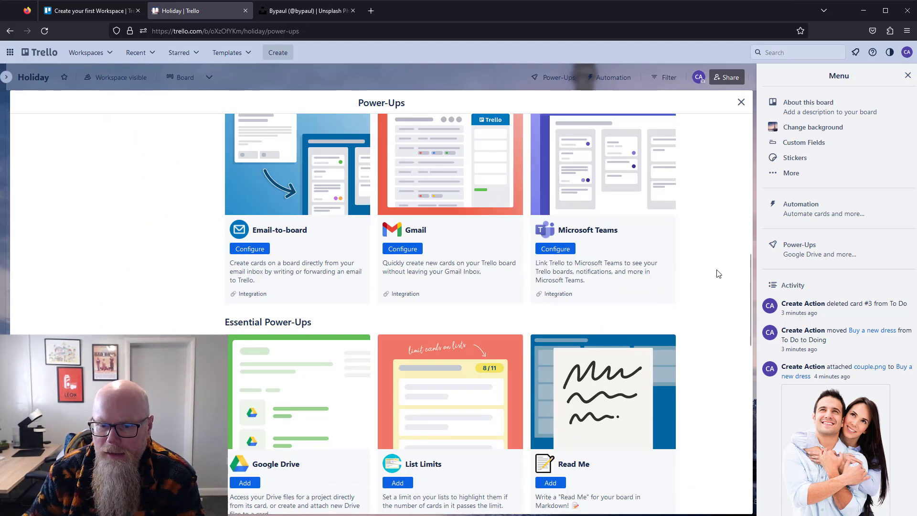
scroll(718, 273, "down", 9)
scroll(719, 274, "down", 4)
scroll(717, 270, "up", 10)
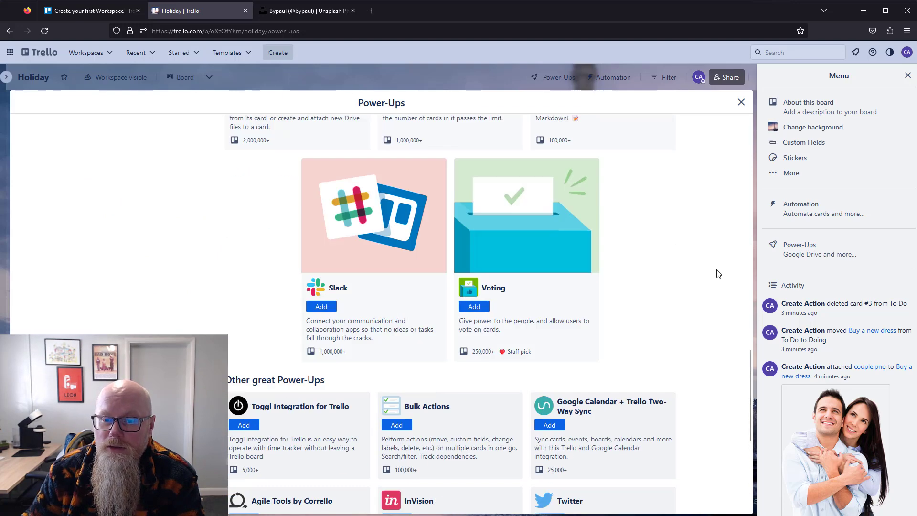
left_click(742, 101)
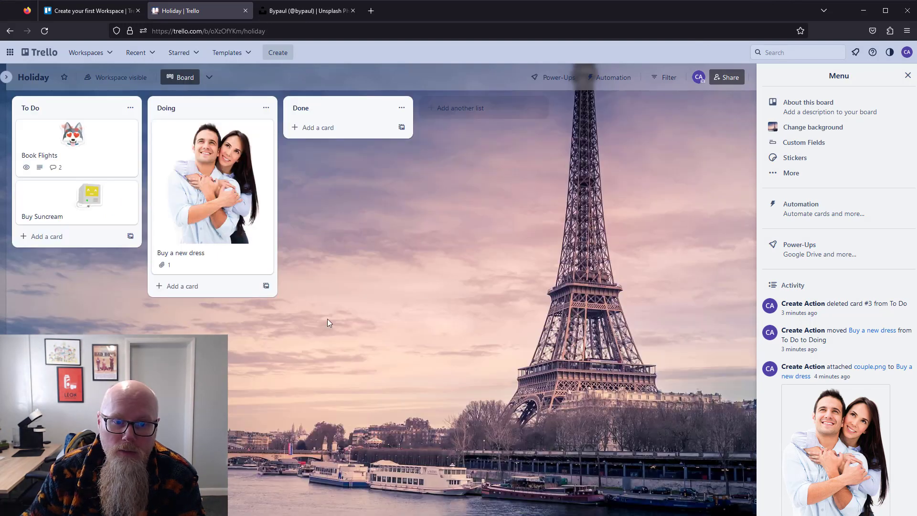
View the Buy Suncream card briefly, and add a new card titled "Checklist" to the To Do list.
left_click(33, 210)
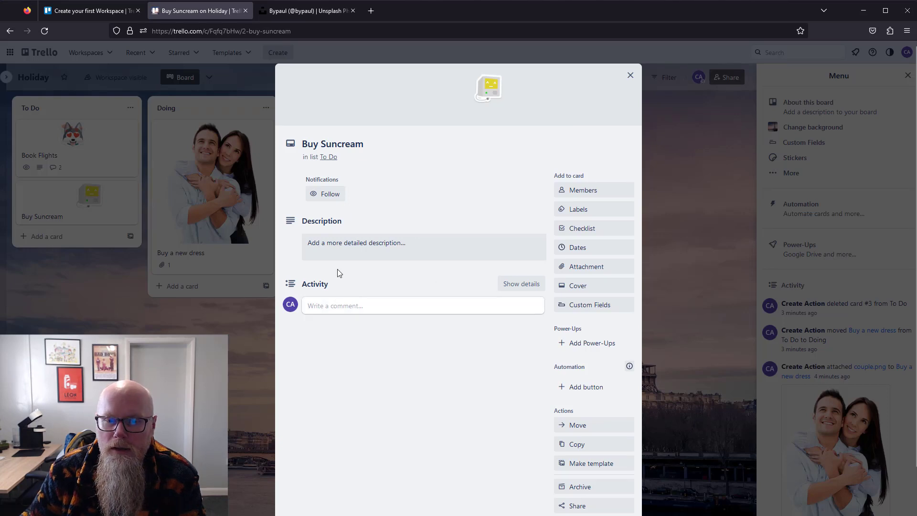
left_click(630, 75)
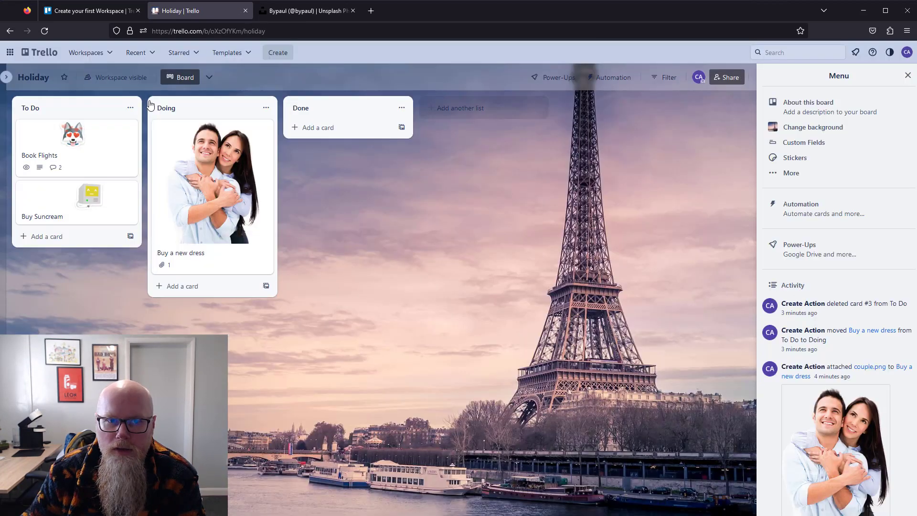
left_click(45, 238)
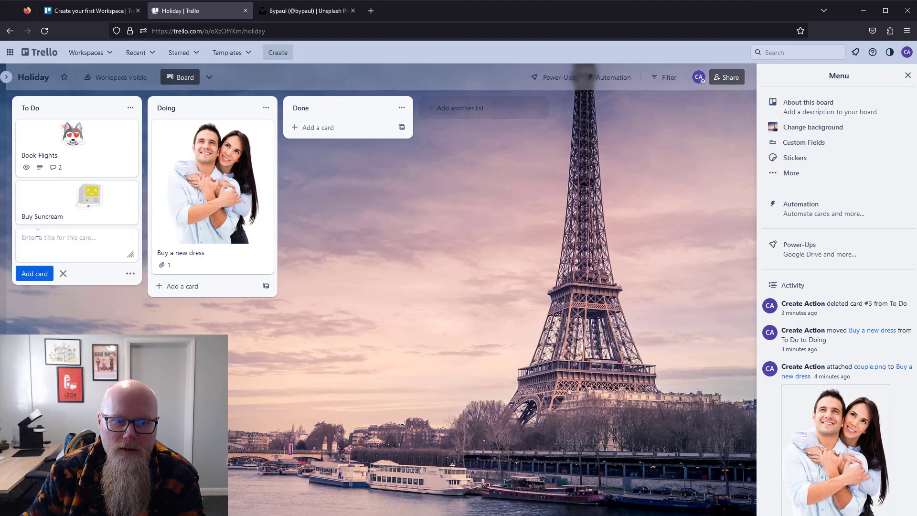
type("Chec")
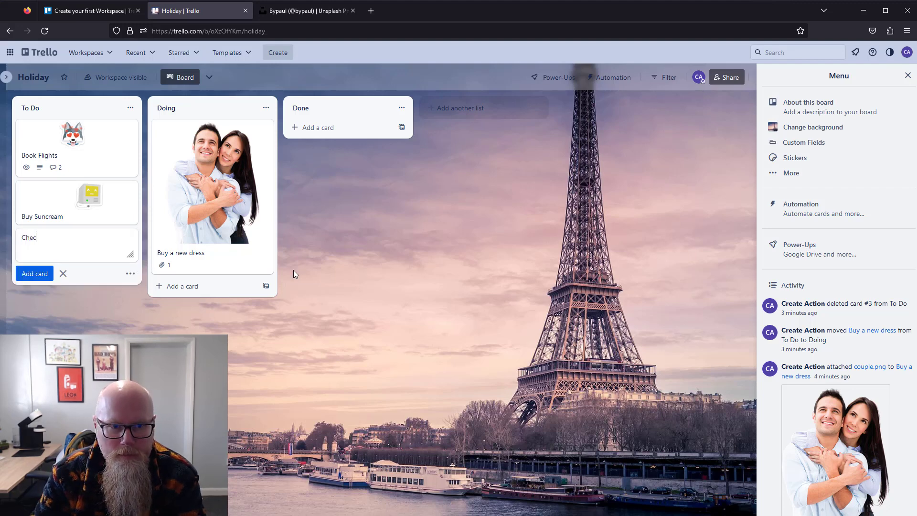
type("klist")
key("Return")
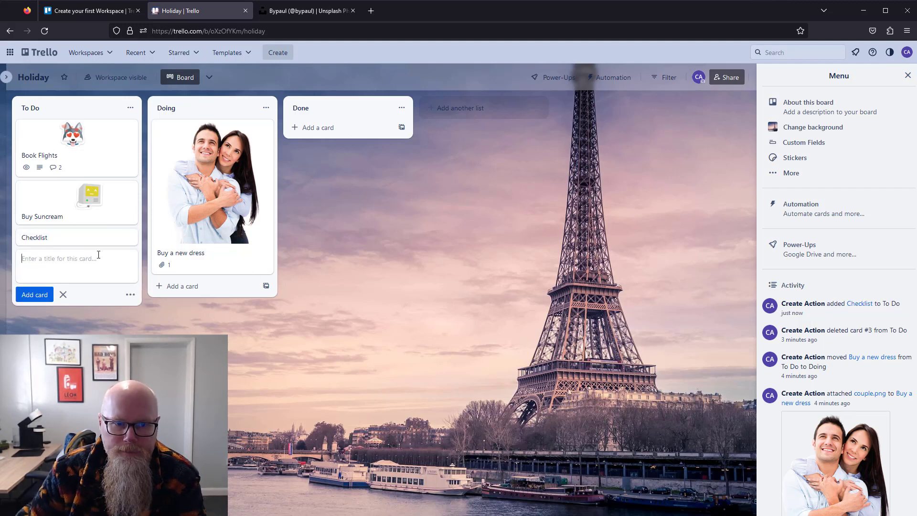
Open the new Checklist card and add a checklist to it with the default title "Checklist".
left_click(68, 239)
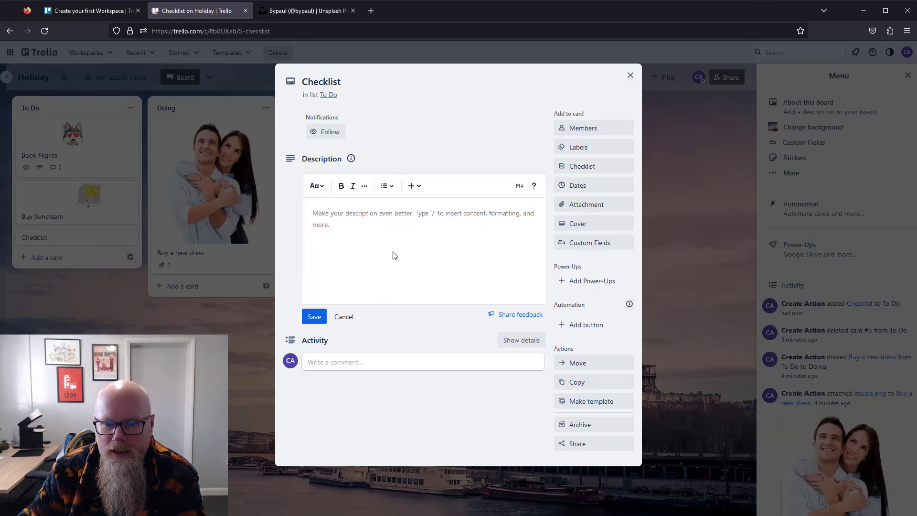
left_click(362, 234)
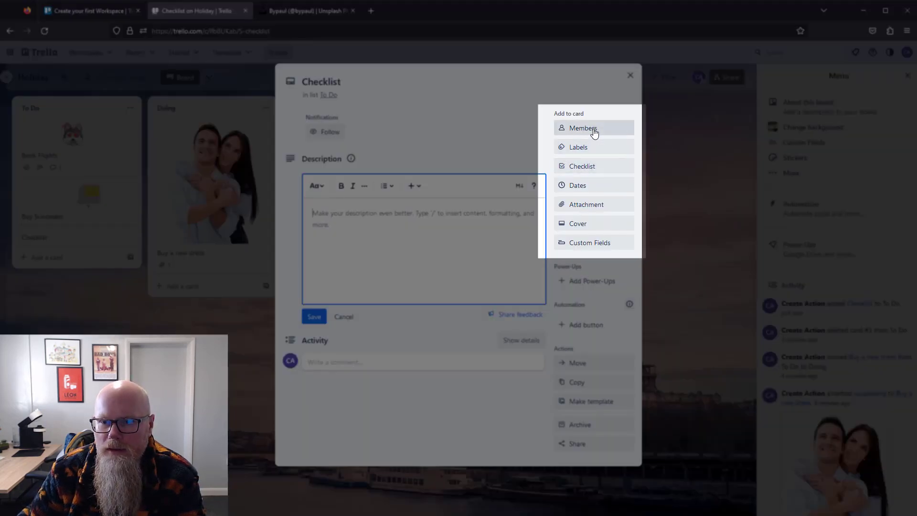
left_click(600, 174)
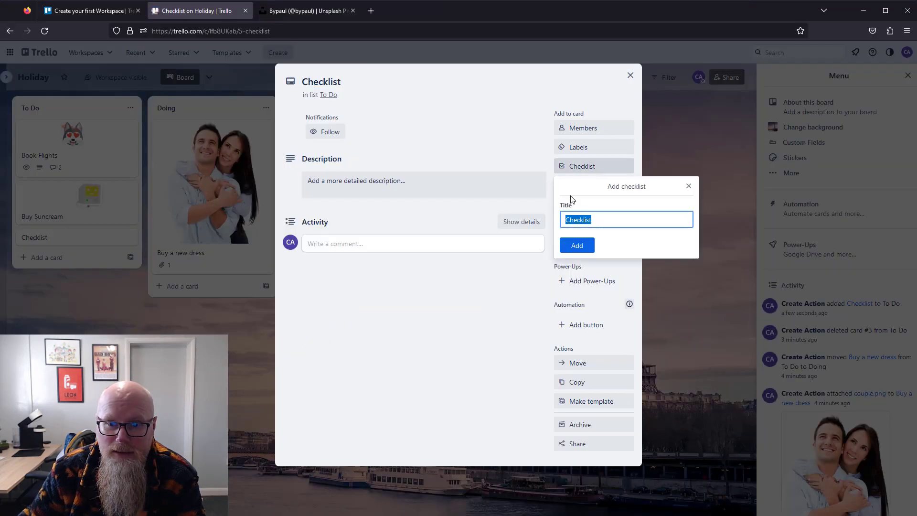
left_click(577, 246)
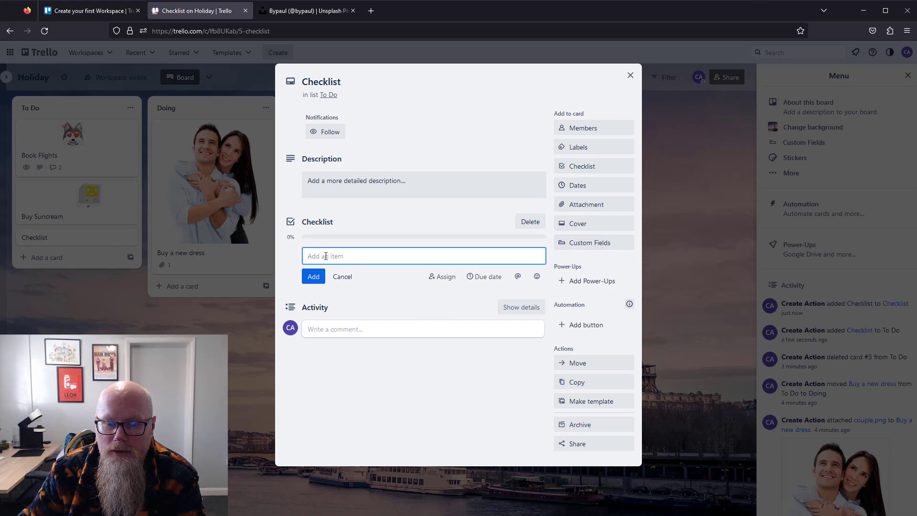
Add the checklist items "Buy cake", "Buy beer", "eat cake" and "drink beer", and close the card.
type("Buy cake")
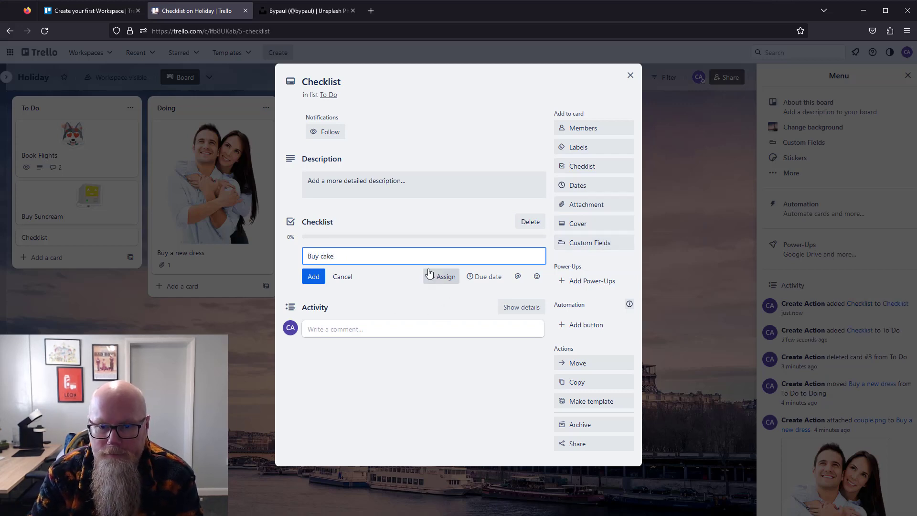
key("Return")
type("Buy")
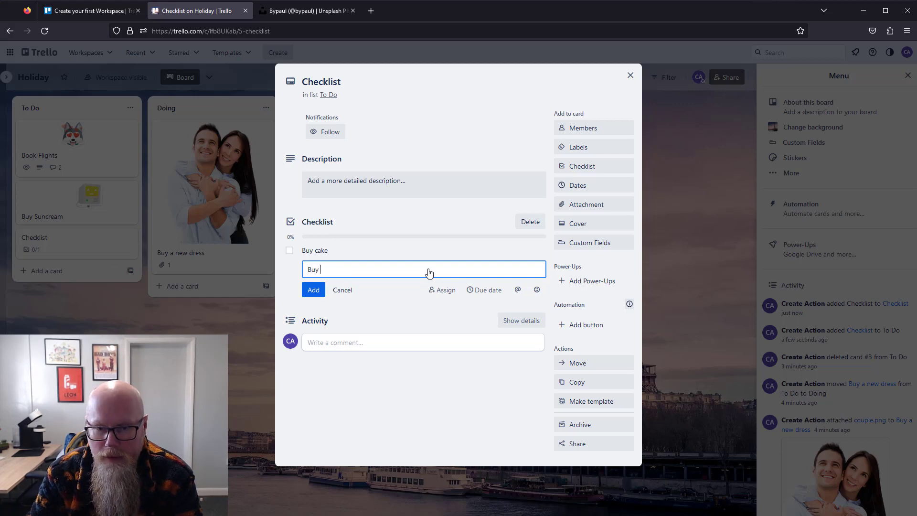
type(" beer")
key("Return")
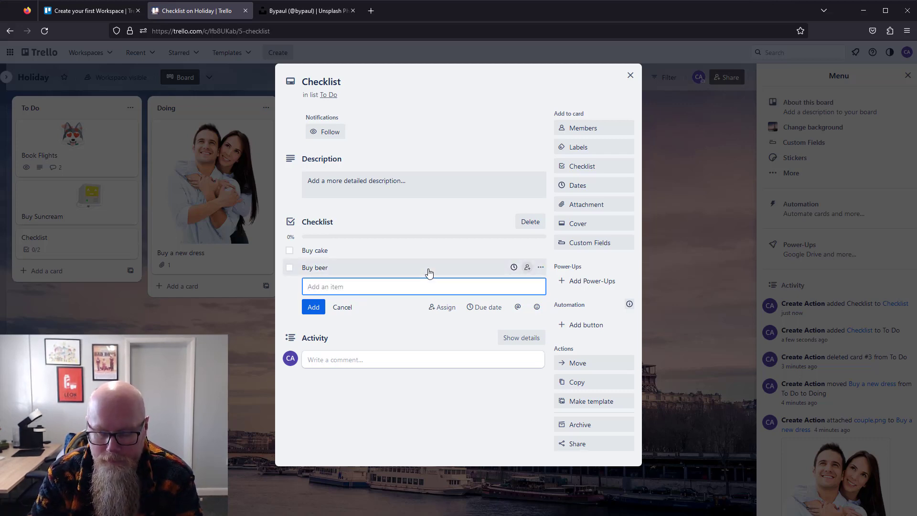
type("eat cake")
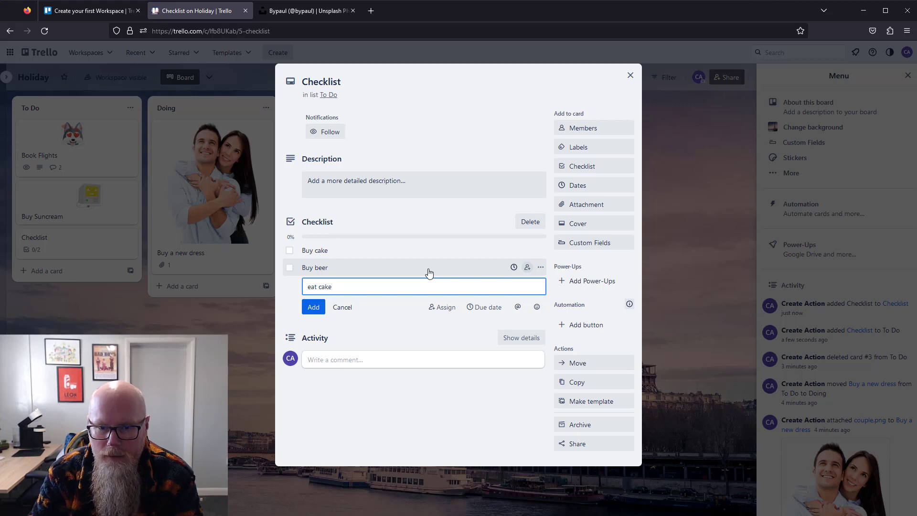
key("Return")
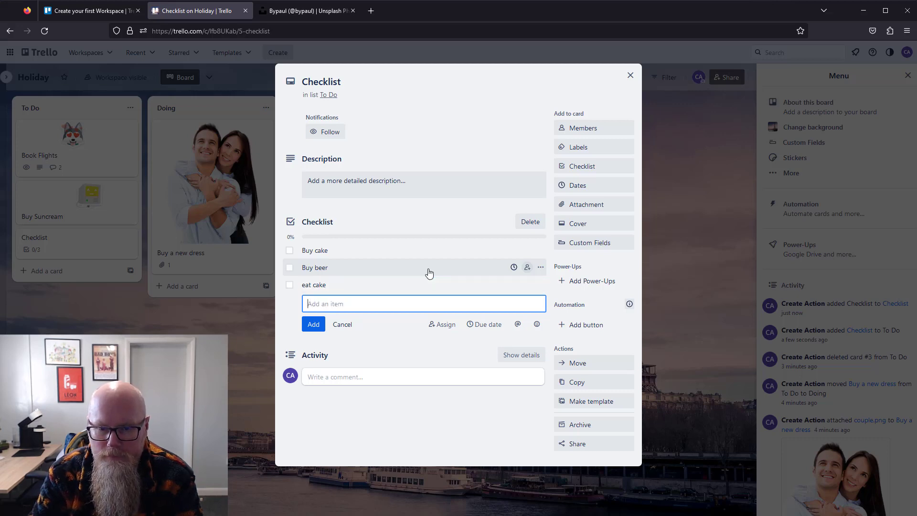
type("drink beer")
key("Return")
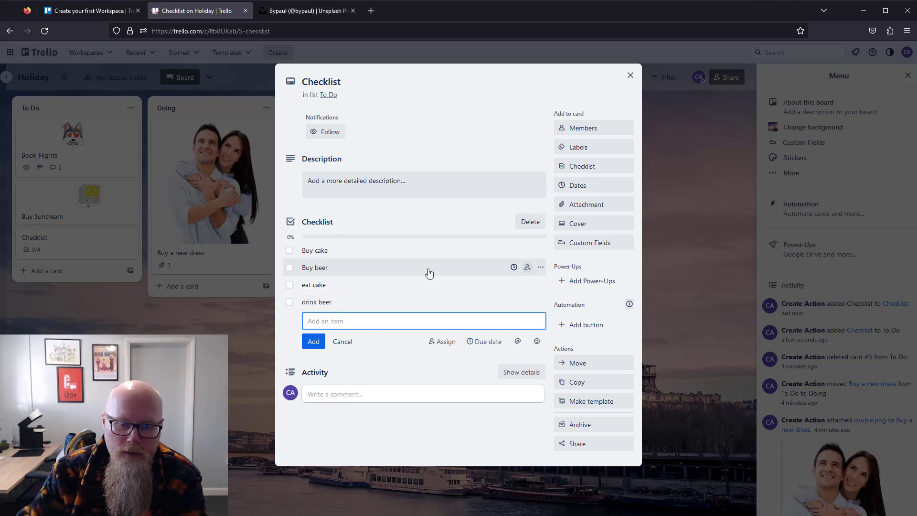
left_click(419, 450)
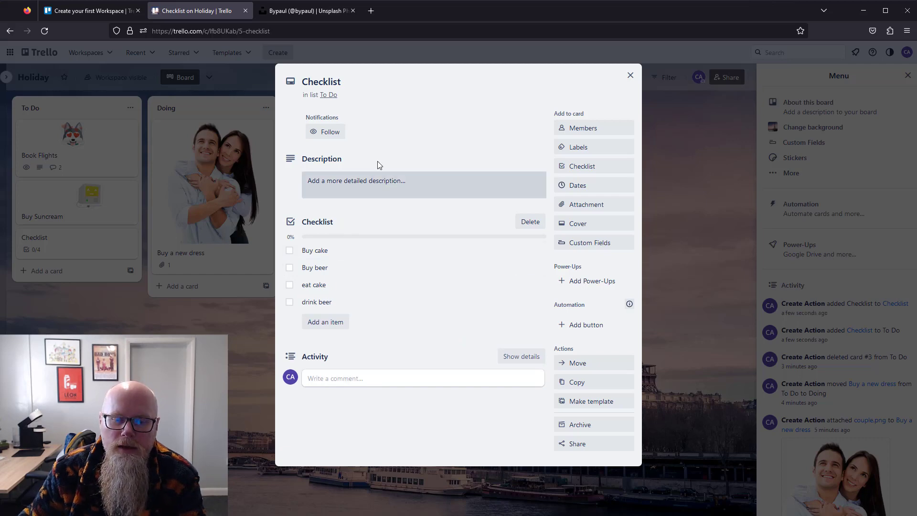
left_click(630, 75)
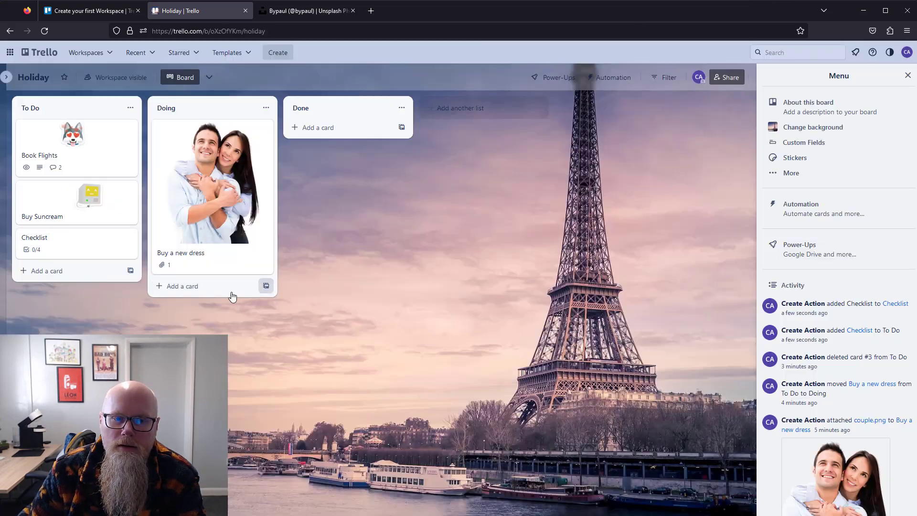
Rename the Checklist card to "Things … likes" with the person's first name in the middle, and close the card.
left_click(49, 242)
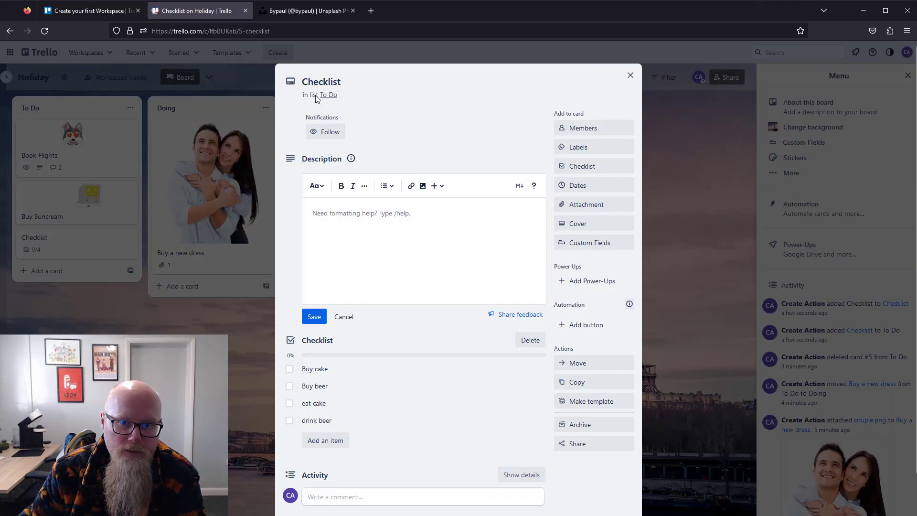
left_click(366, 82)
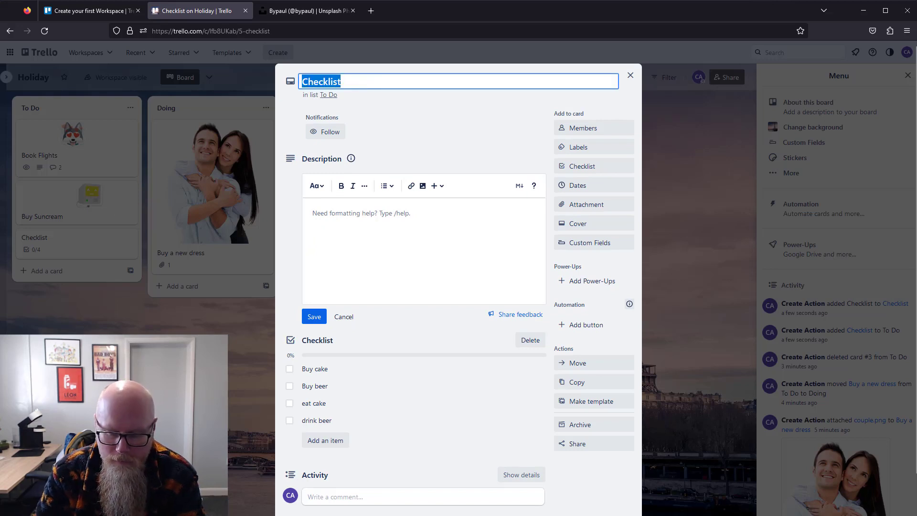
type("Things Alan likes")
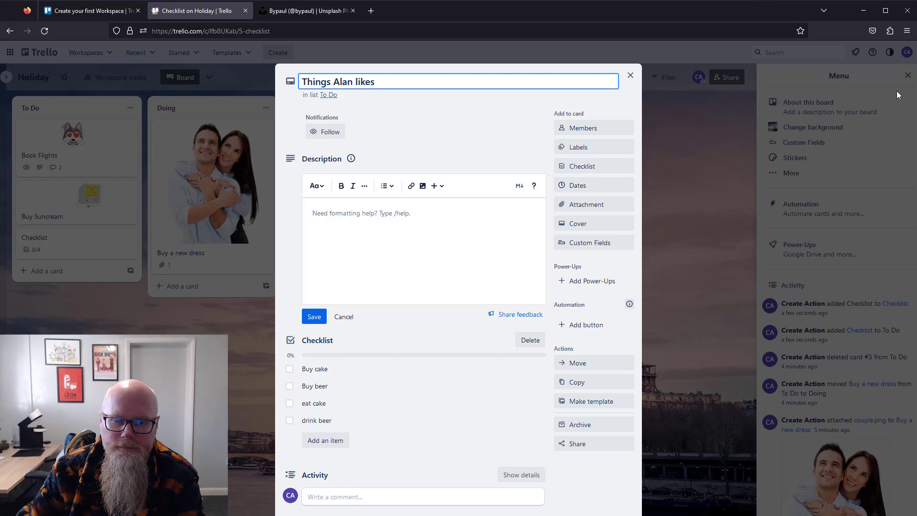
left_click(314, 316)
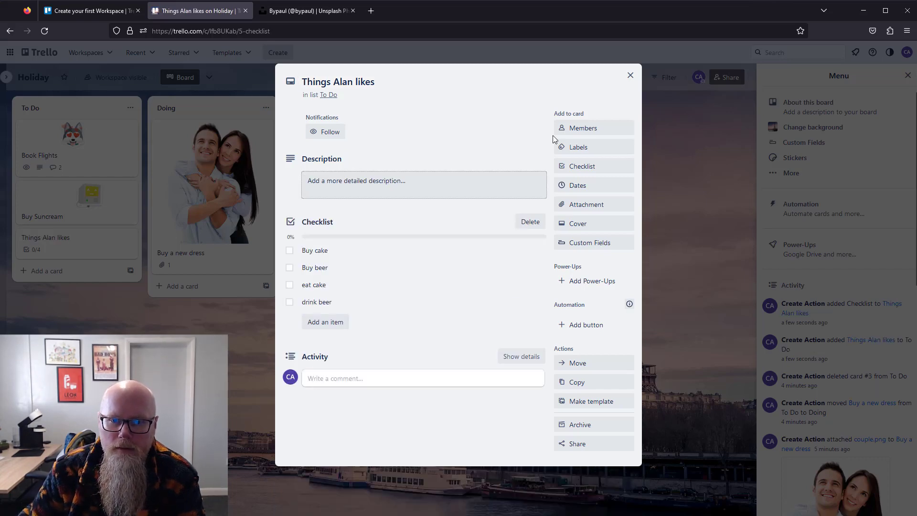
left_click(638, 76)
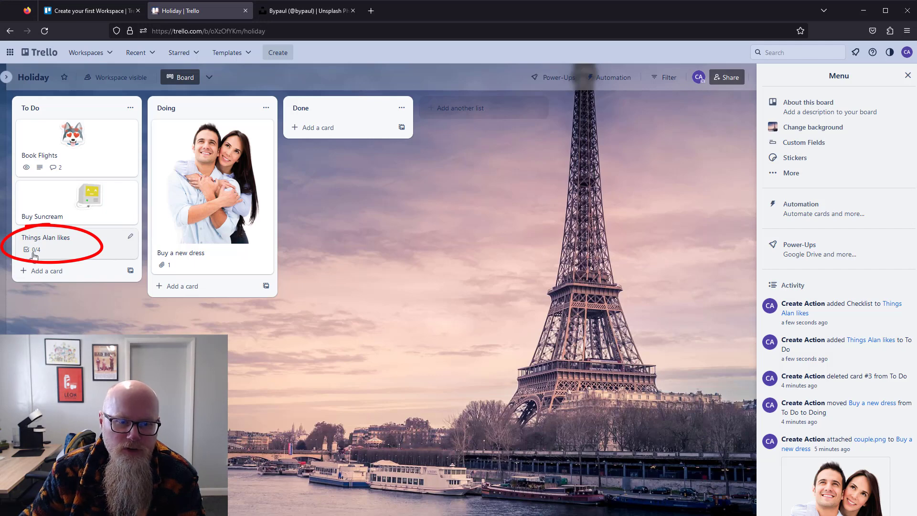
Mark Buy cake, eat cake and Buy beer as completed in the renamed card's checklist, and return to the board.
left_click(79, 249)
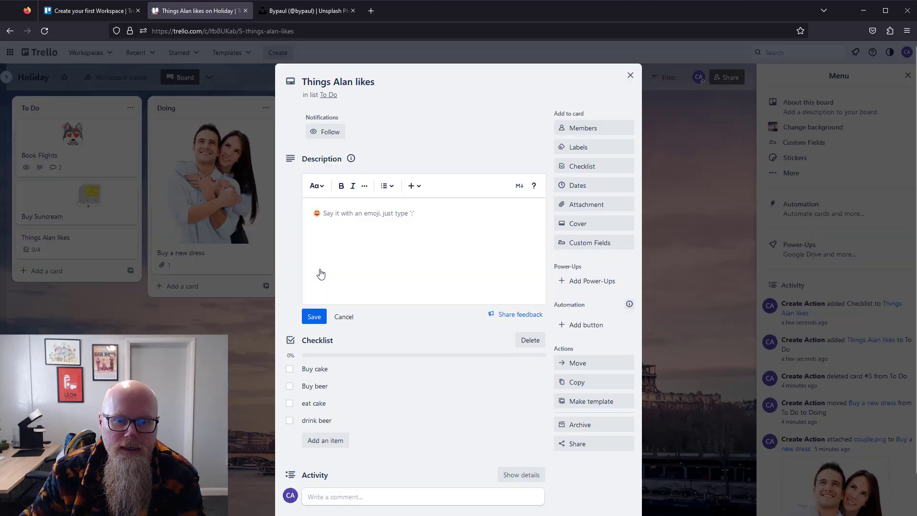
scroll(416, 356, "down", 2)
left_click(289, 328)
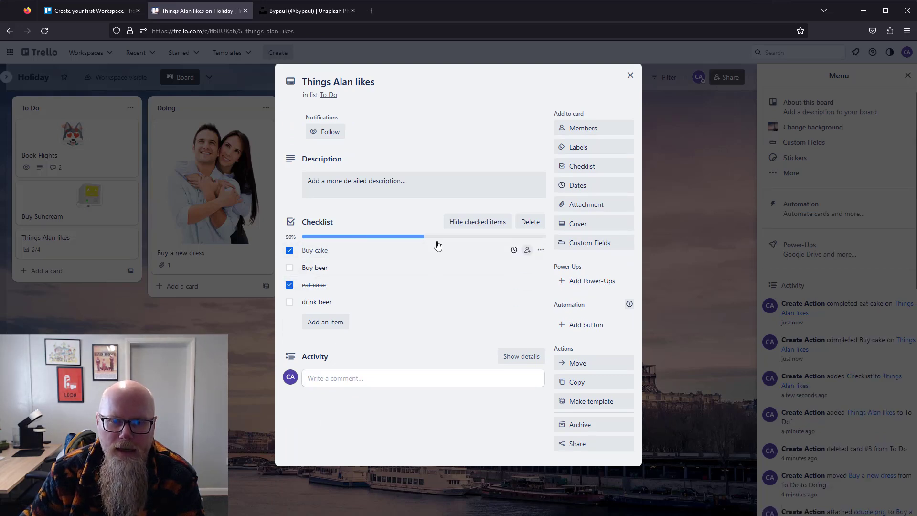
left_click(289, 268)
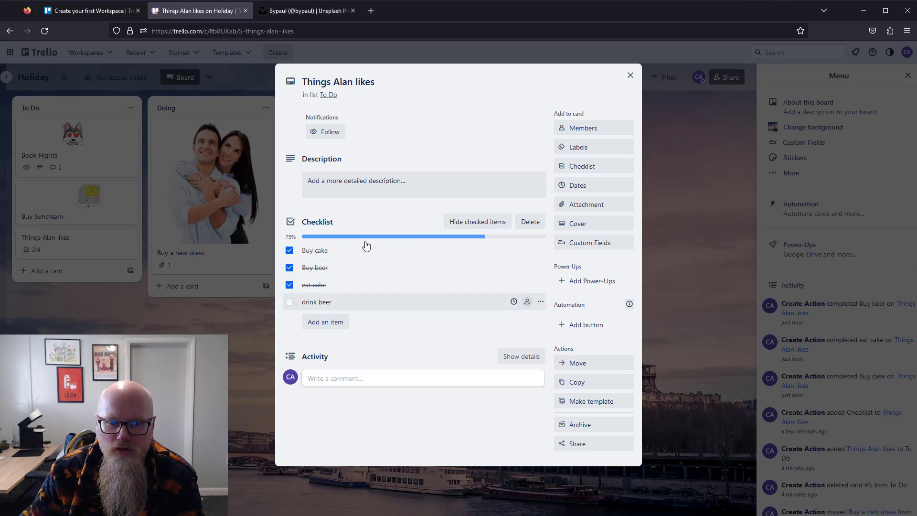
left_click(630, 75)
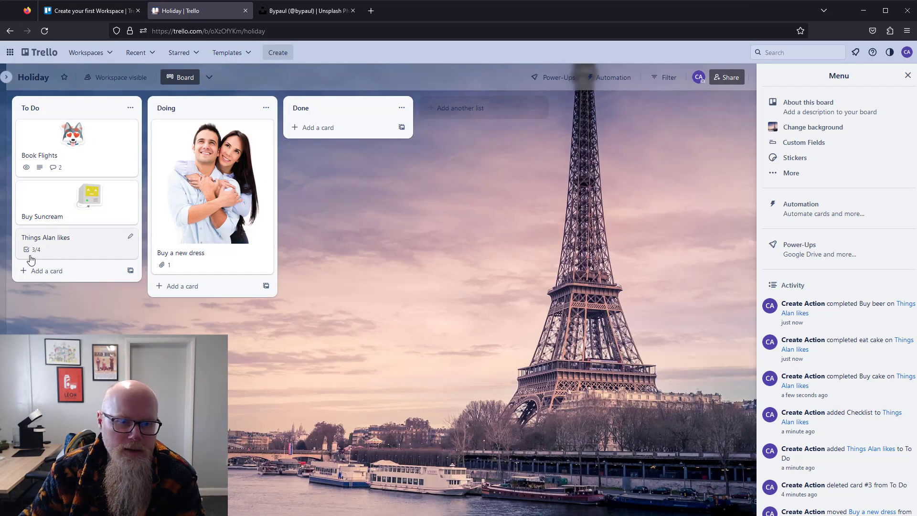